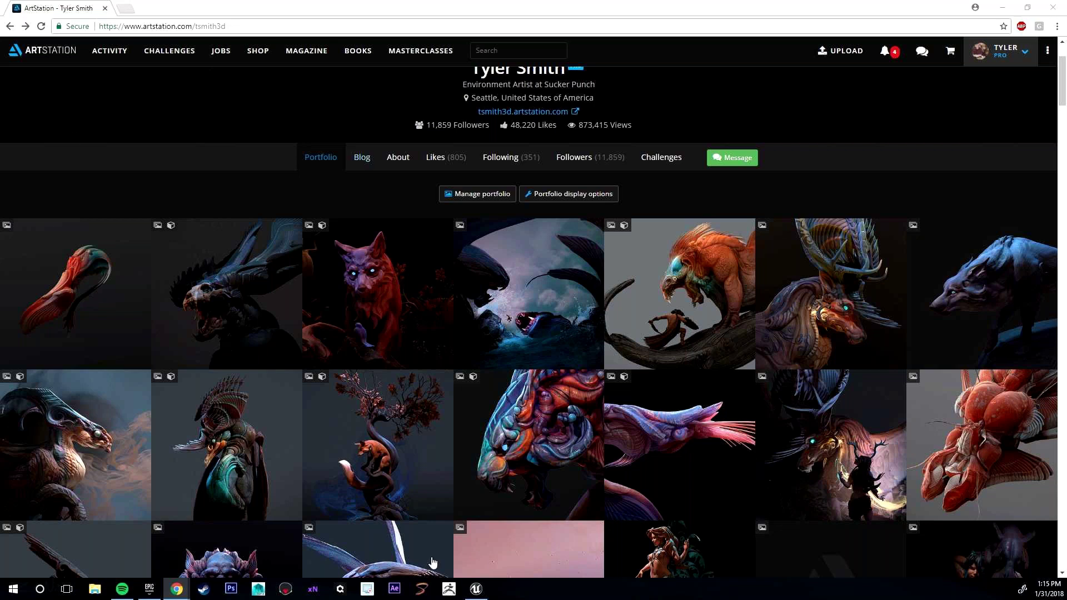
Step: Switch to the Unreal Engine material editor and view the asdasdasd material graph
left_click(476, 589)
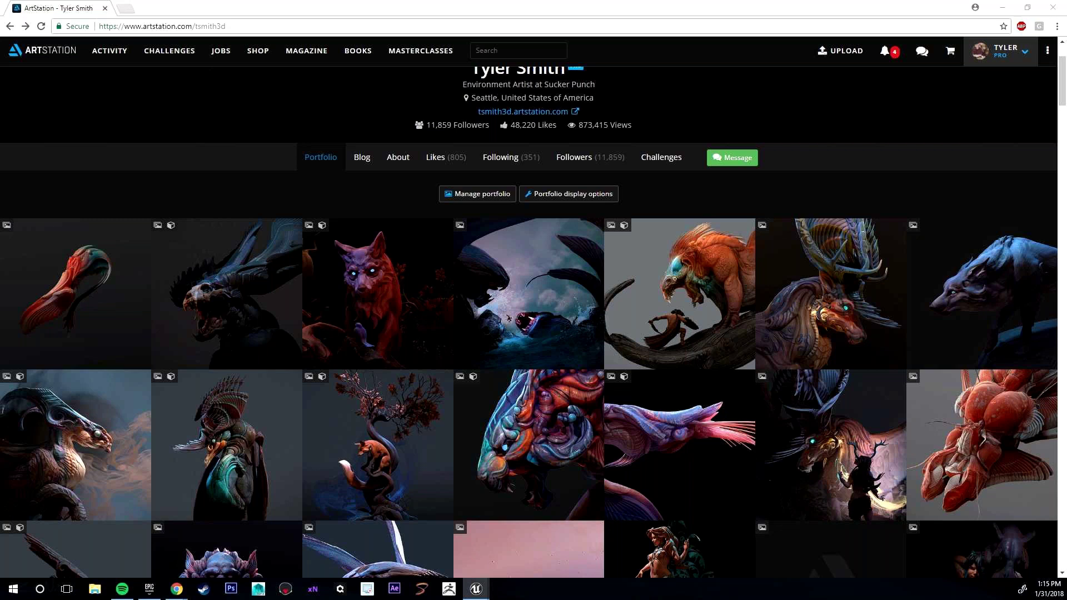
left_click(476, 589)
left_click_drag(350, 226, 512, 276)
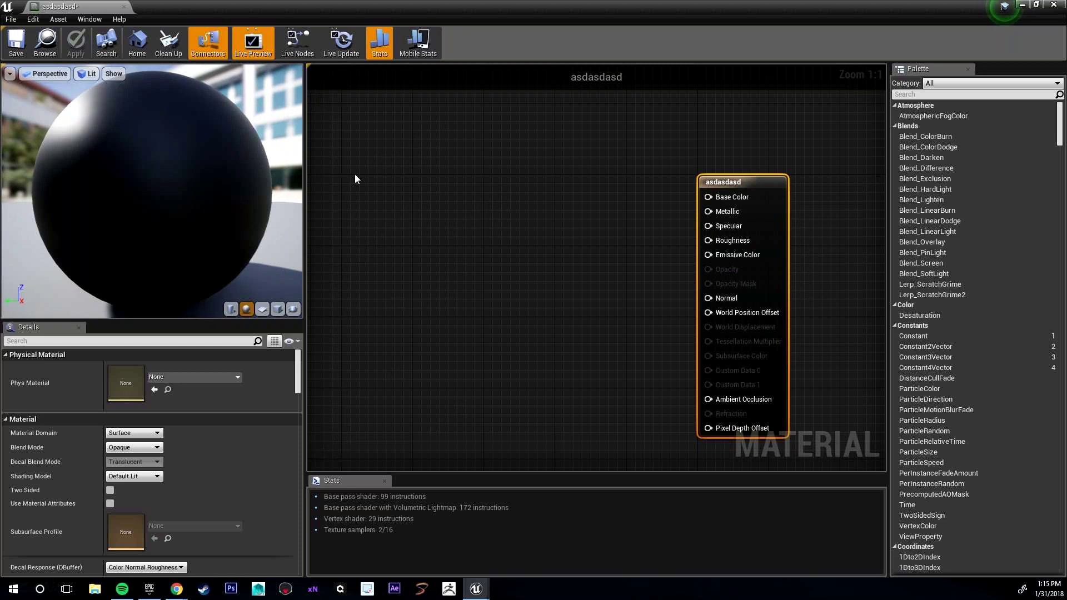
left_click(177, 589)
mouse_move(108, 556)
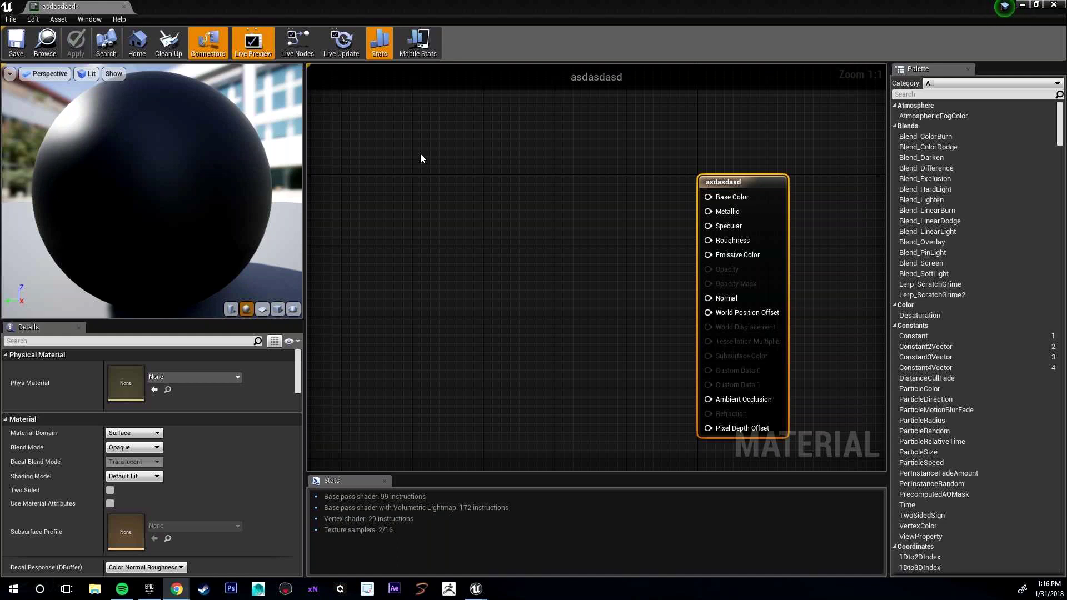
Step: Switch back to the ArtStation portfolio in Chrome and browse down to the hard-surface and sci-fi artworks
key("alt+Tab")
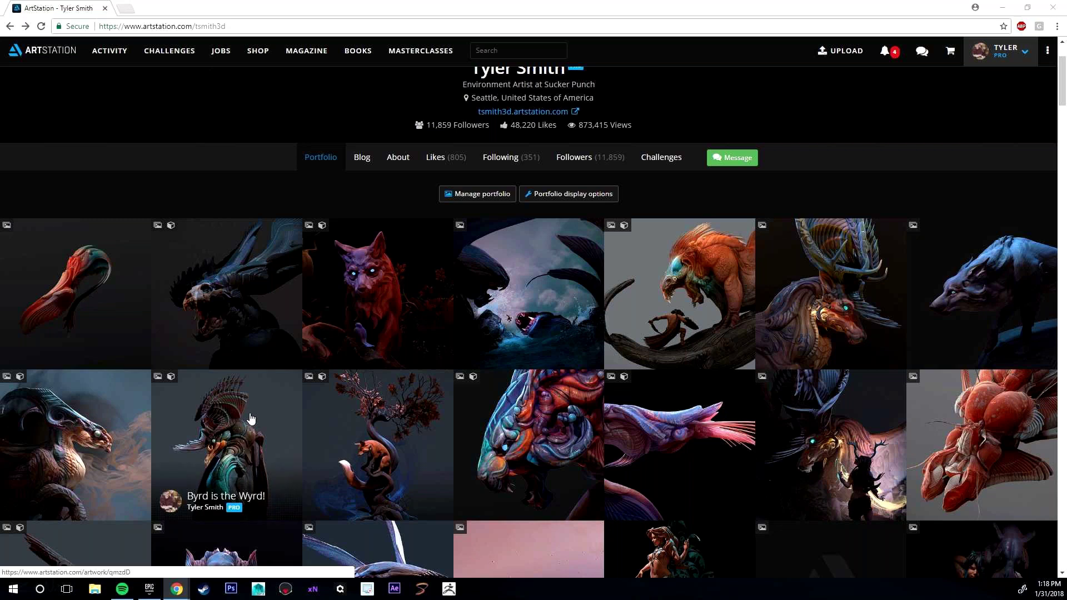
scroll(251, 418, "down", 15)
scroll(251, 419, "down", 10)
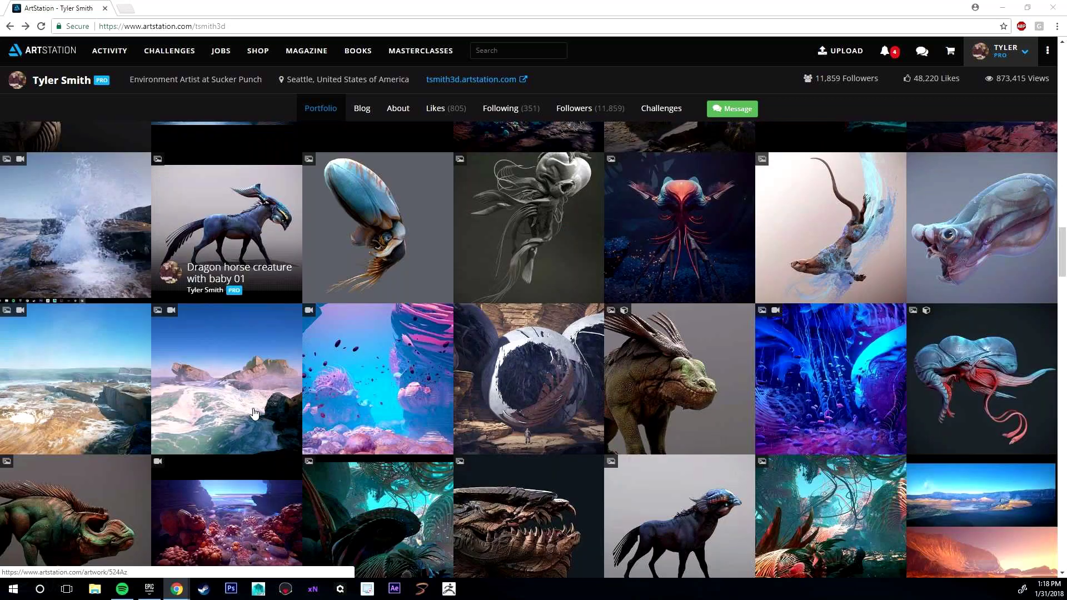
scroll(252, 413, "down", 15)
scroll(328, 387, "down", 15)
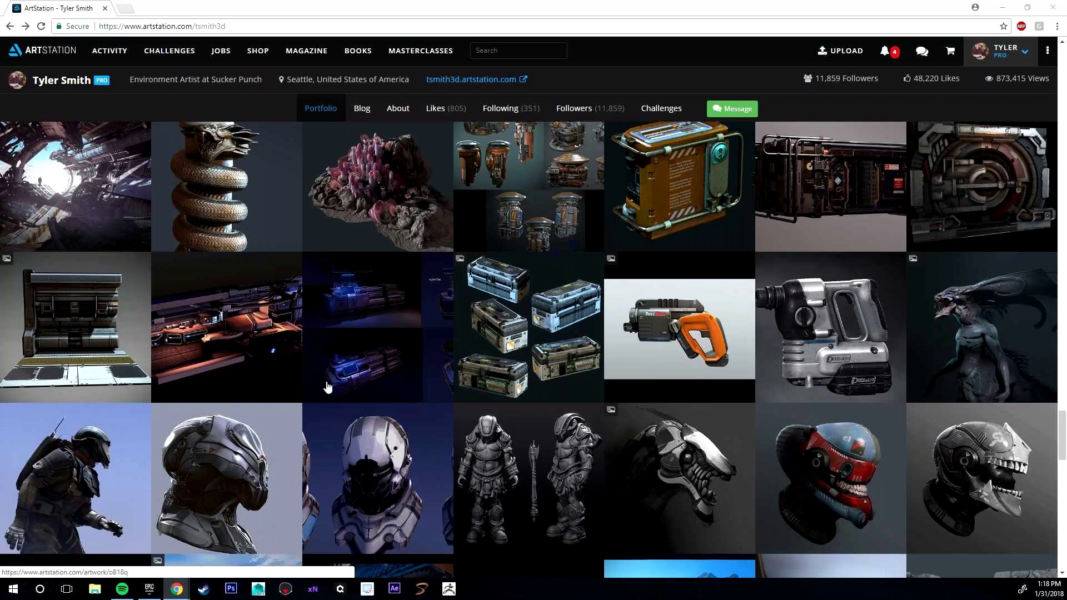
scroll(328, 387, "down", 2)
scroll(327, 387, "up", 5)
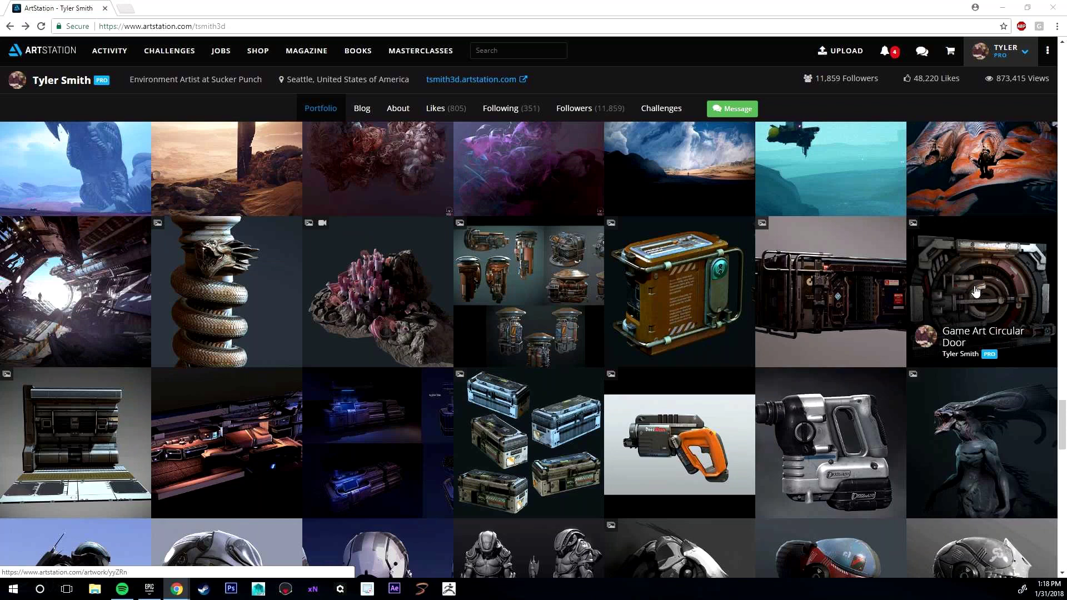
Step: Open the Low Poly Trim Sheet Wall artwork and examine its beauty, wireframe and modular assembly images
left_click(53, 440)
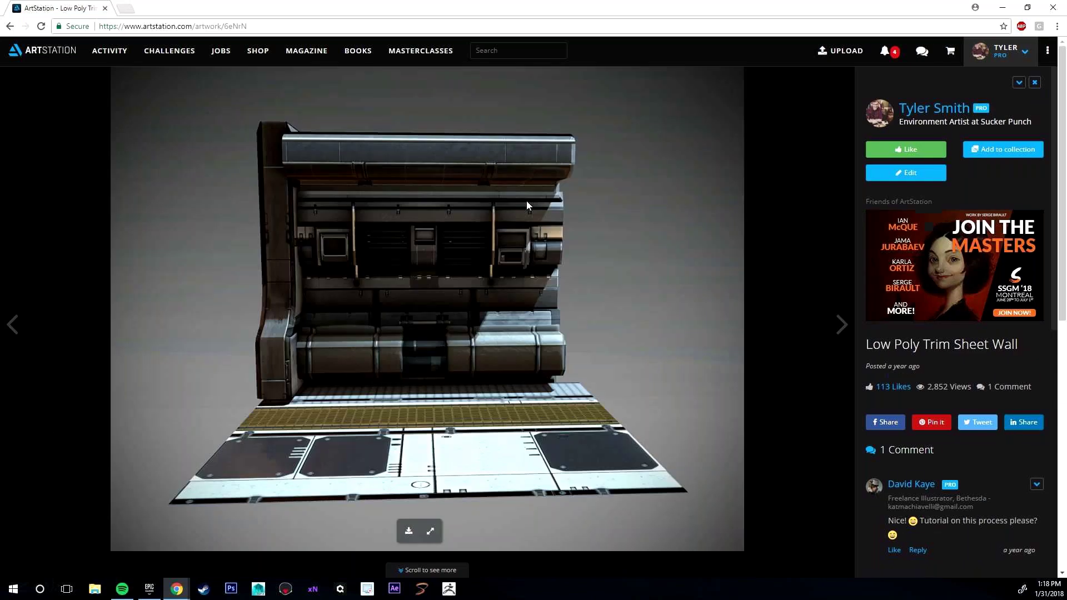
scroll(523, 382, "down", 5)
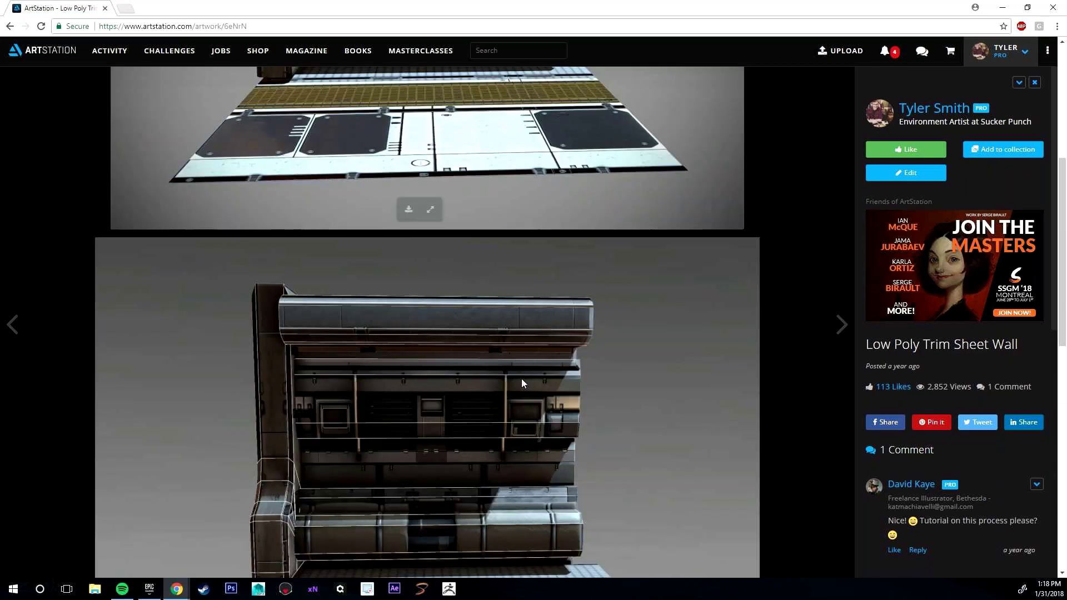
scroll(522, 382, "down", 4)
scroll(521, 379, "down", 7)
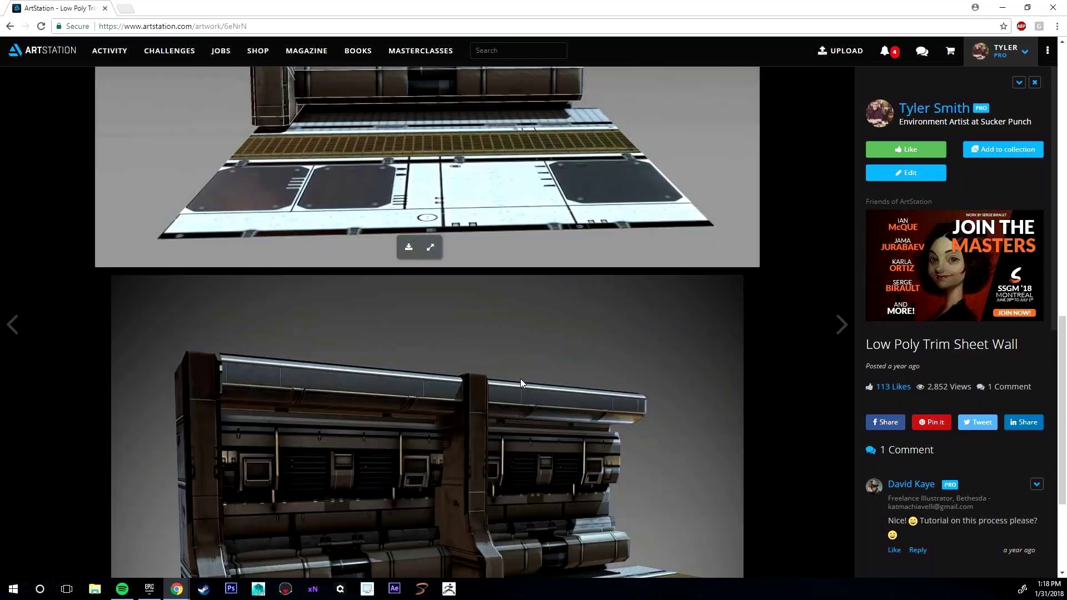
scroll(519, 378, "up", 9)
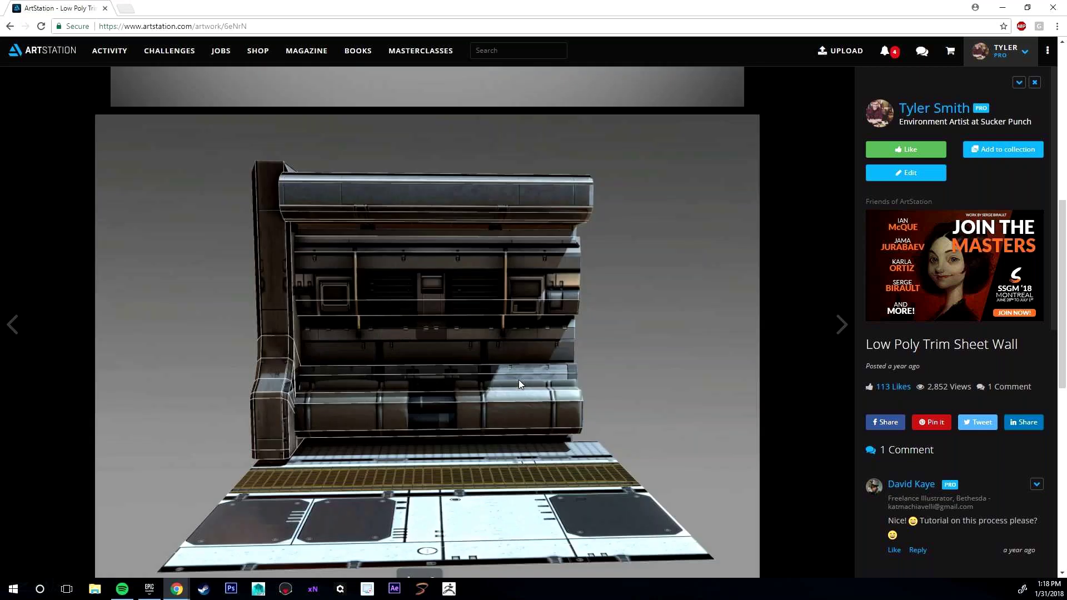
scroll(518, 383, "down", 3)
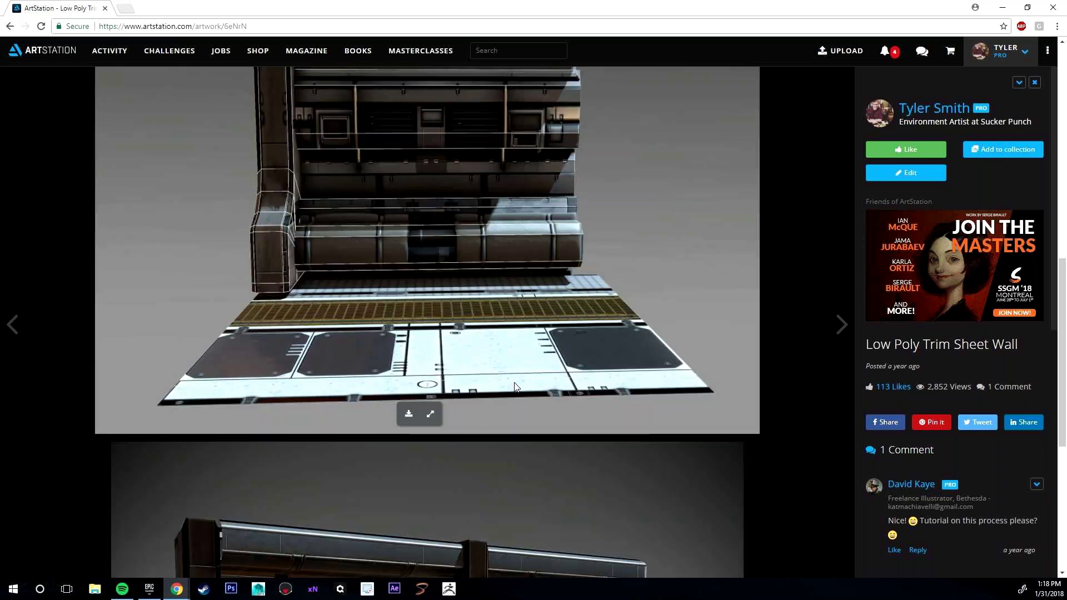
scroll(515, 386, "down", 6)
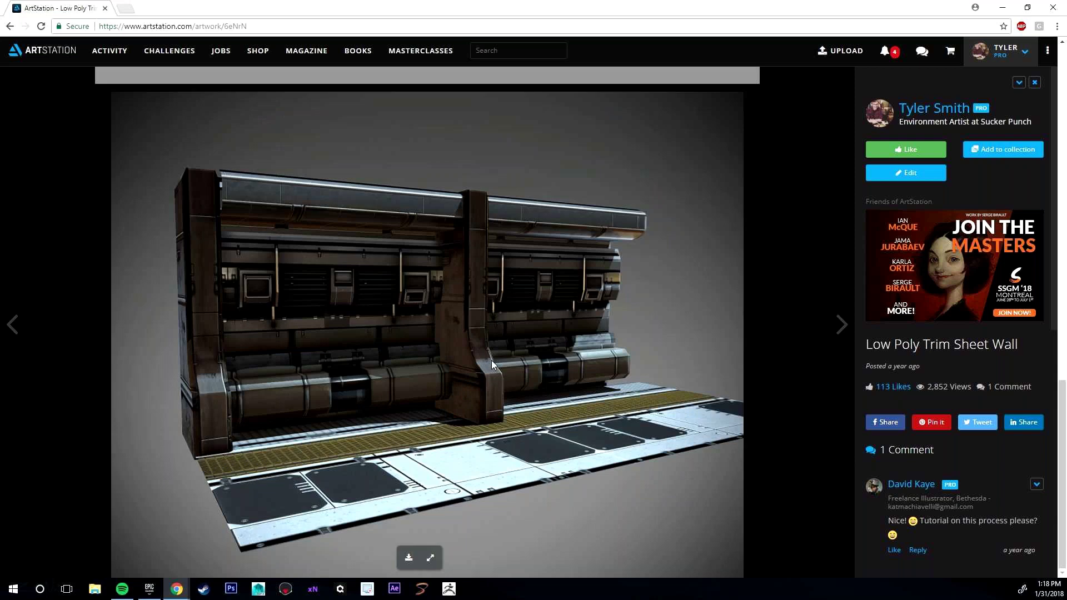
scroll(491, 360, "up", 6)
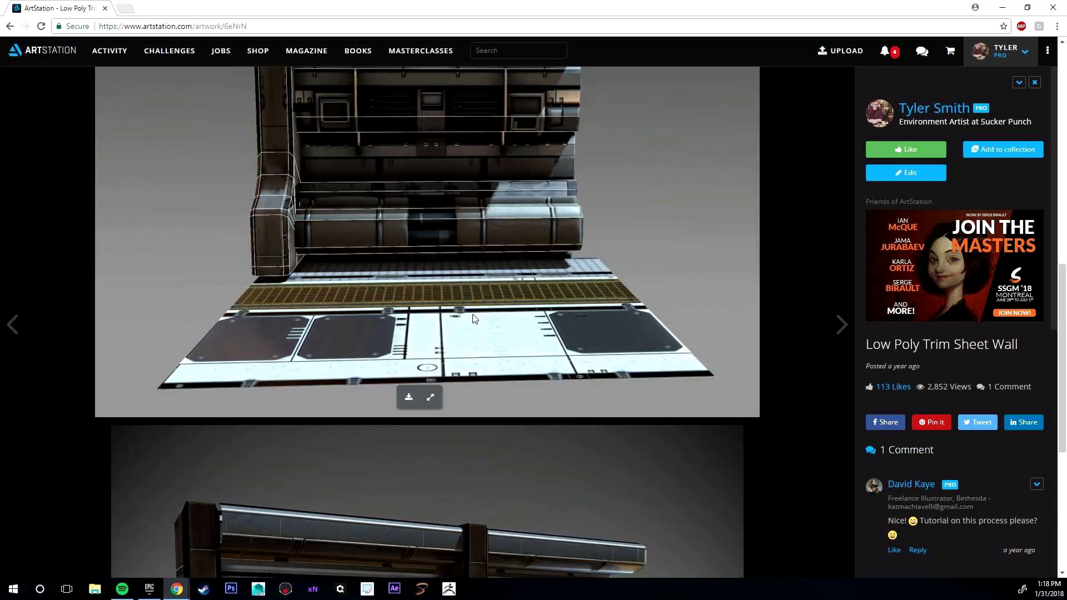
Step: Return to the portfolio, open the Game Art Circular Door artwork and examine its front, wireframe and angled renders
key("alt+Left")
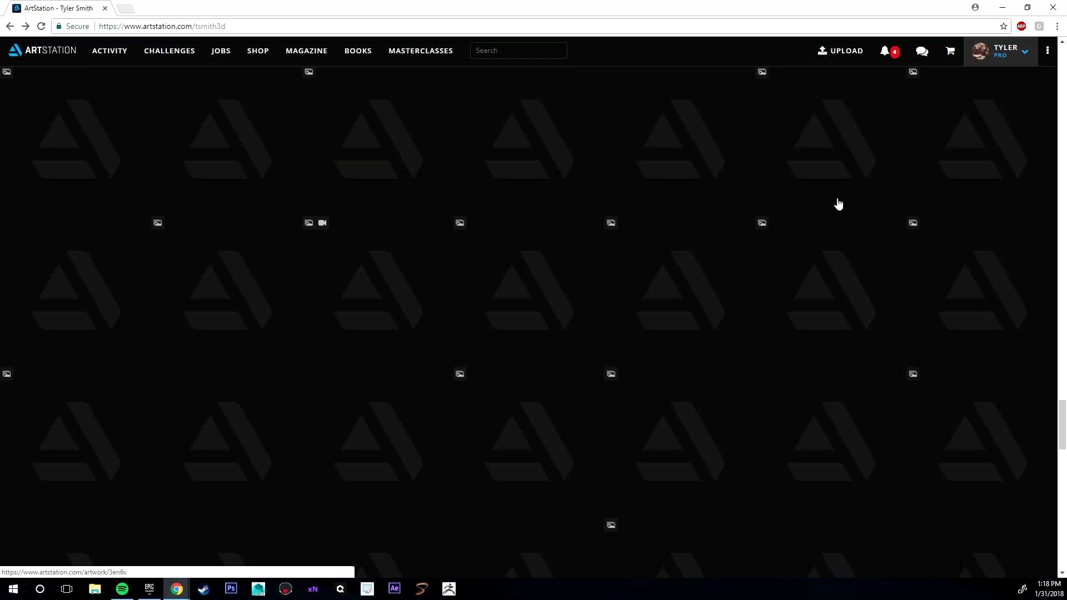
left_click(982, 286)
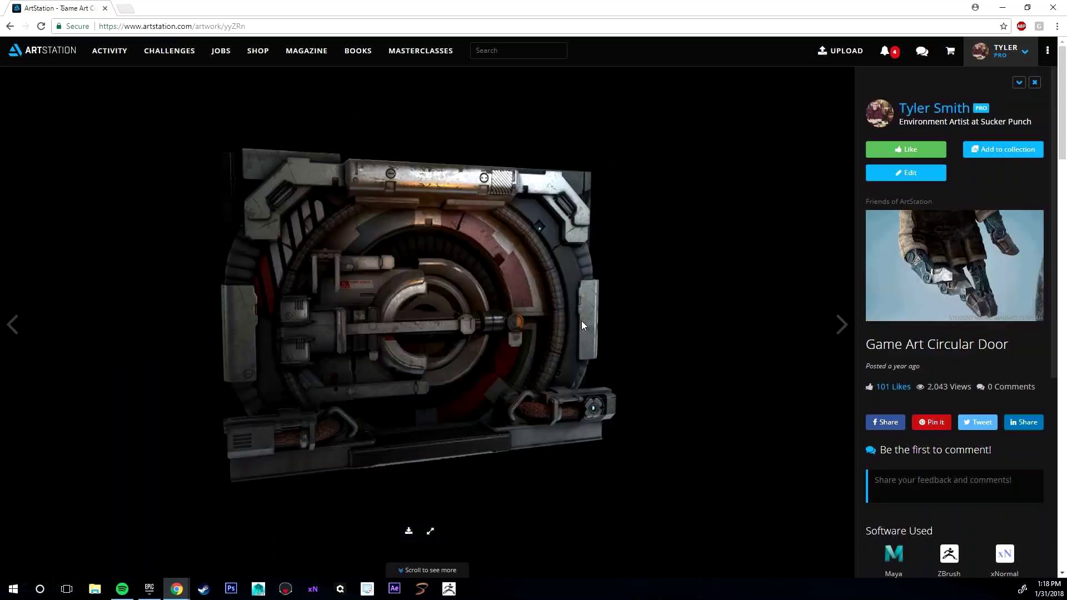
scroll(581, 325, "down", 2)
scroll(581, 321, "down", 6)
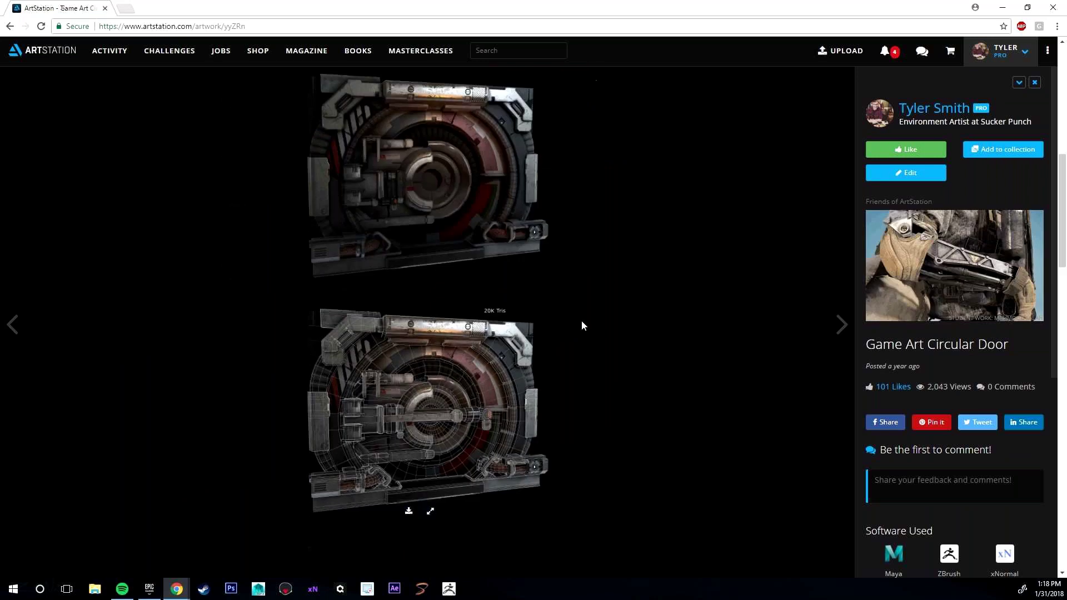
scroll(581, 320, "down", 3)
scroll(581, 326, "down", 5)
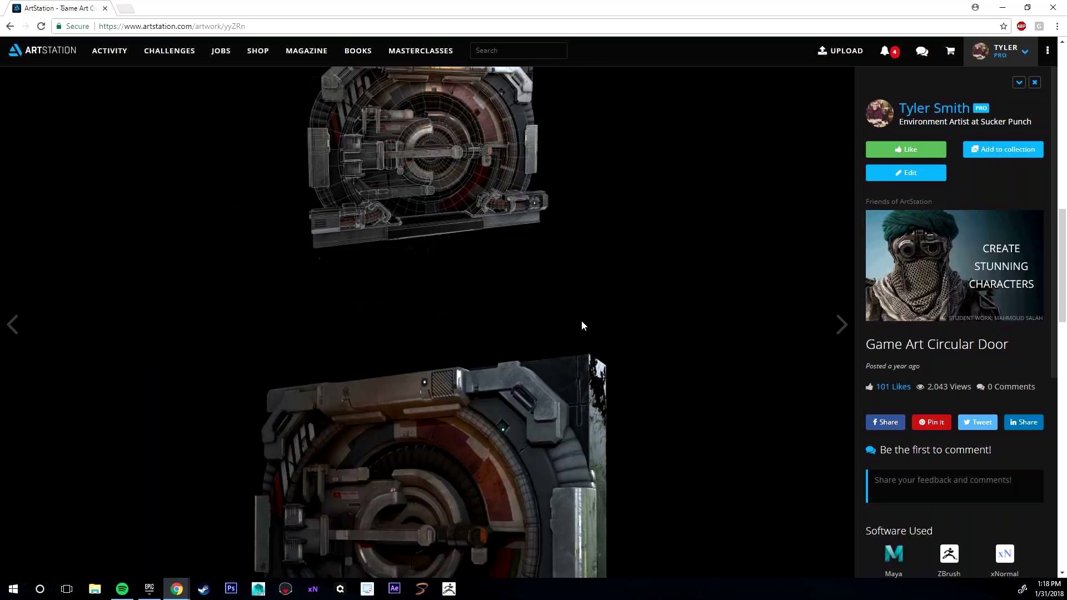
scroll(581, 326, "down", 3)
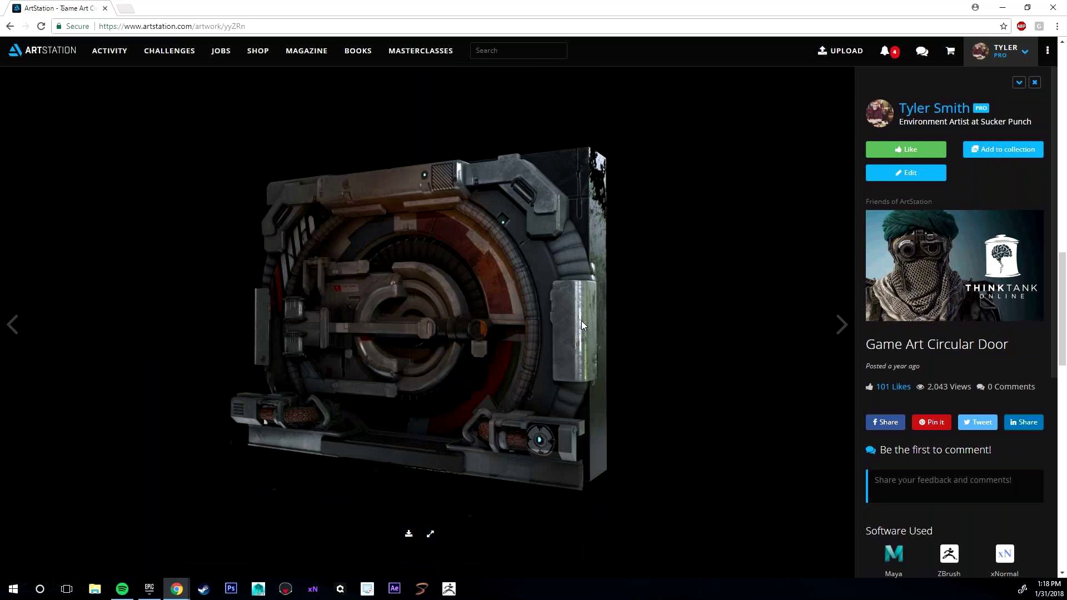
scroll(582, 320, "down", 3)
scroll(581, 320, "up", 5)
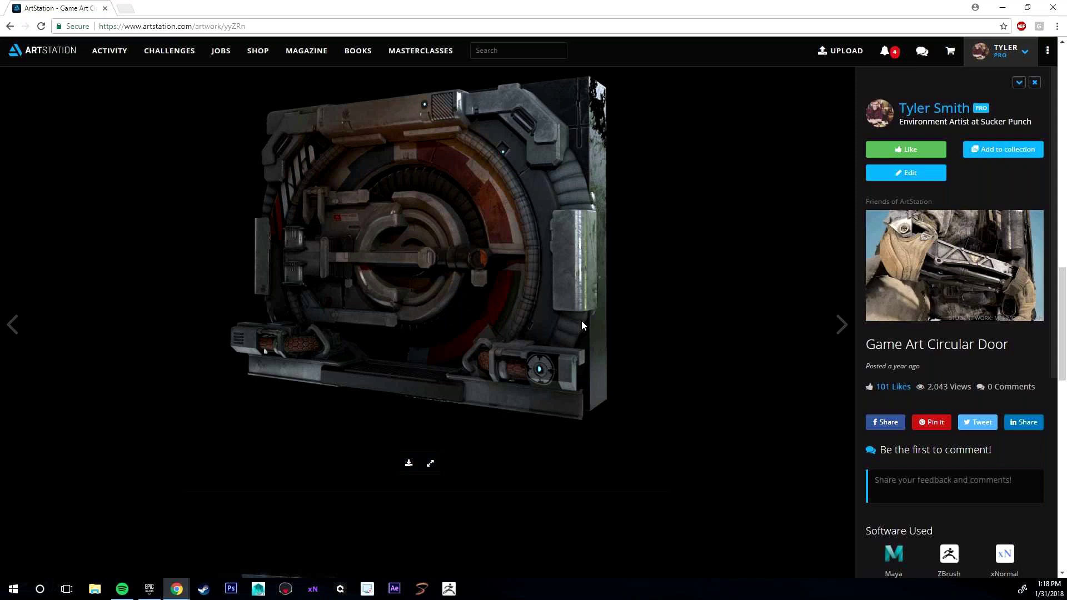
Step: Compare the circular door's teal-and-orange lit render with its angled render
scroll(366, 334, "down", 4)
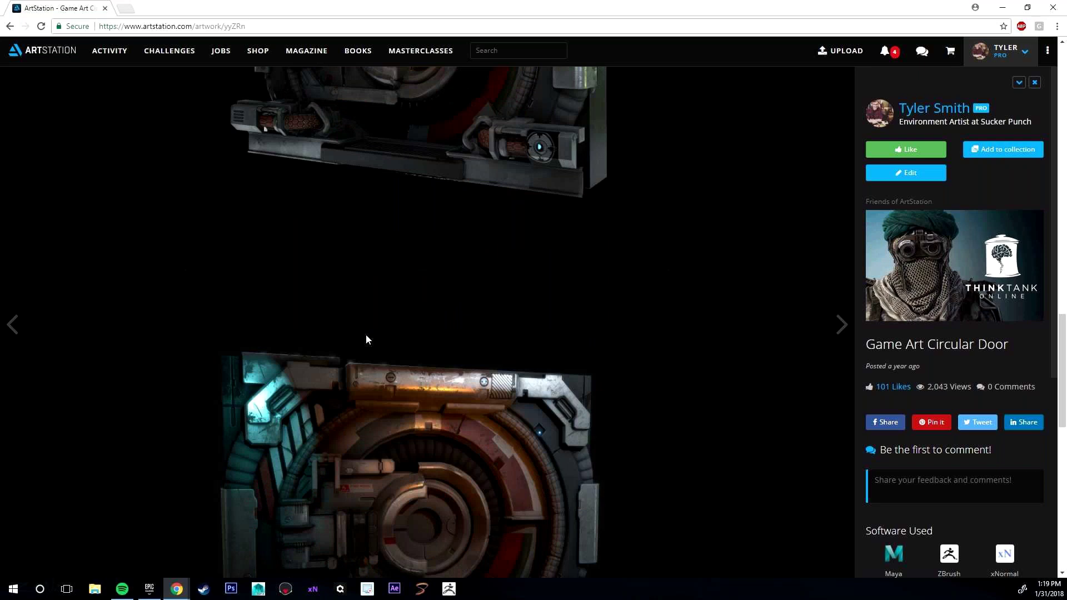
scroll(390, 344, "down", 4)
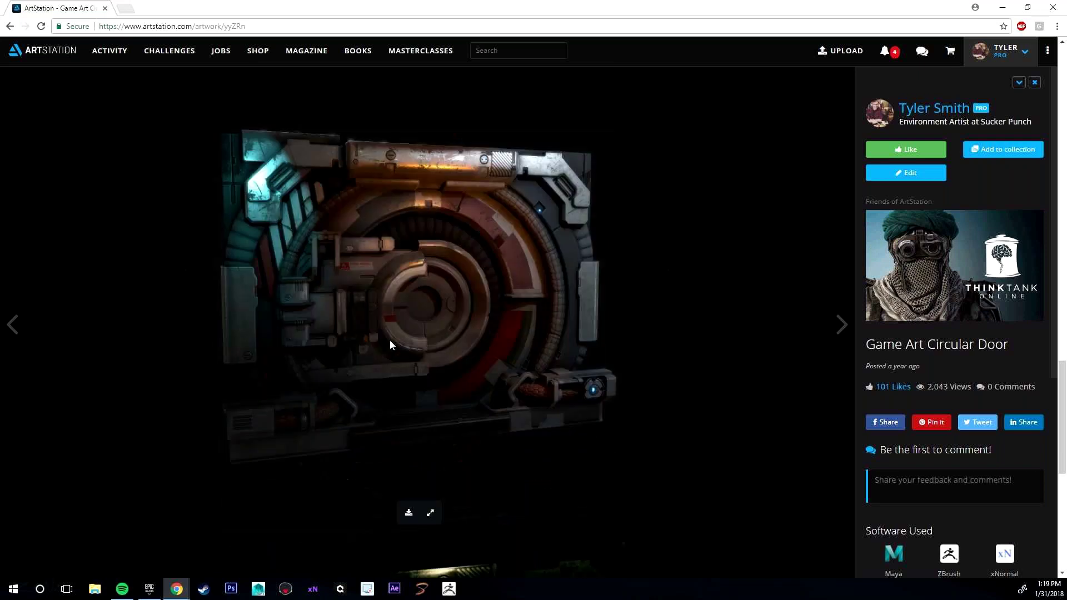
scroll(390, 344, "down", 4)
scroll(390, 344, "up", 7)
scroll(389, 340, "down", 4)
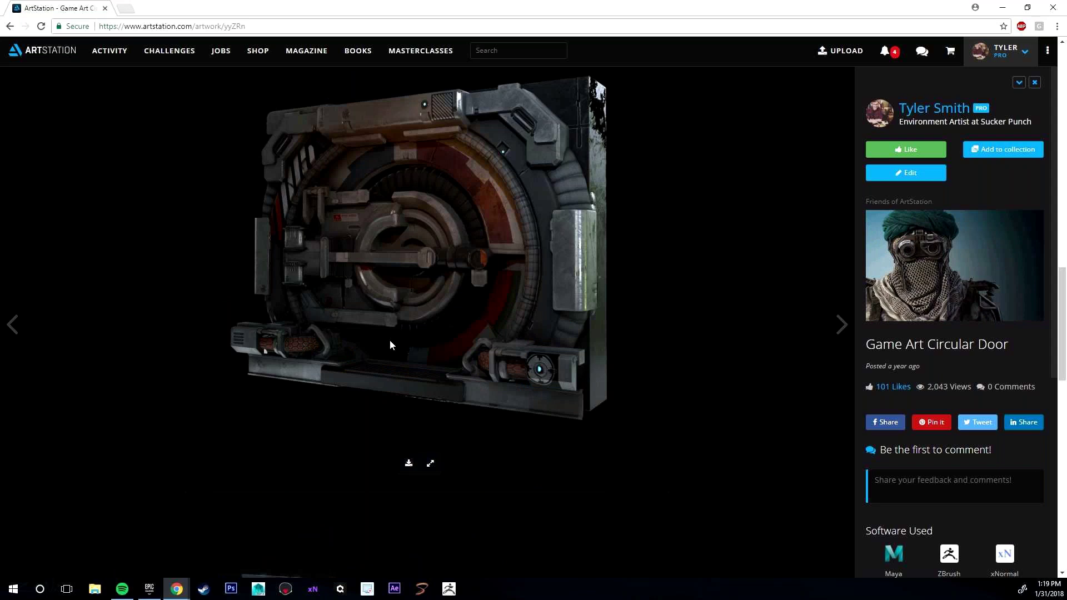
Step: Re-examine the circular door's textured and wireframe comparison, along with the renders that follow it
scroll(390, 345, "up", 3)
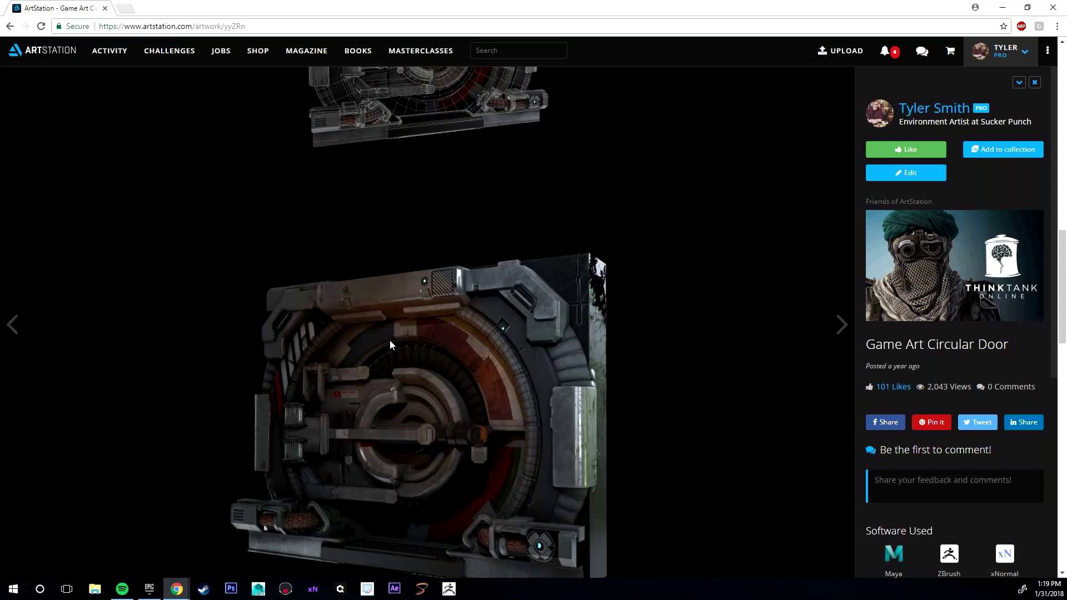
scroll(390, 345, "up", 2)
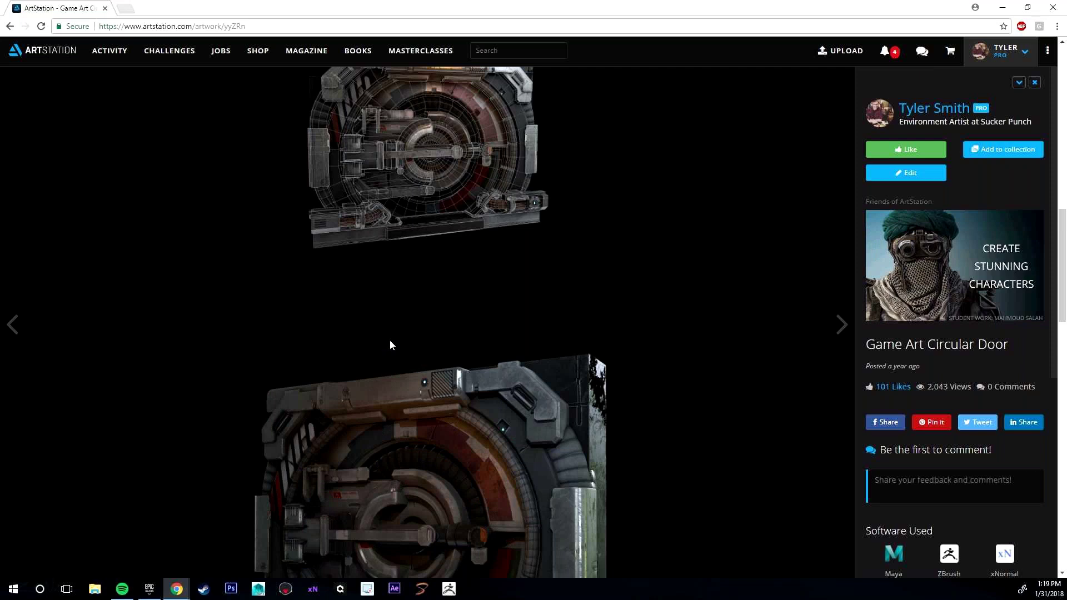
scroll(390, 345, "up", 5)
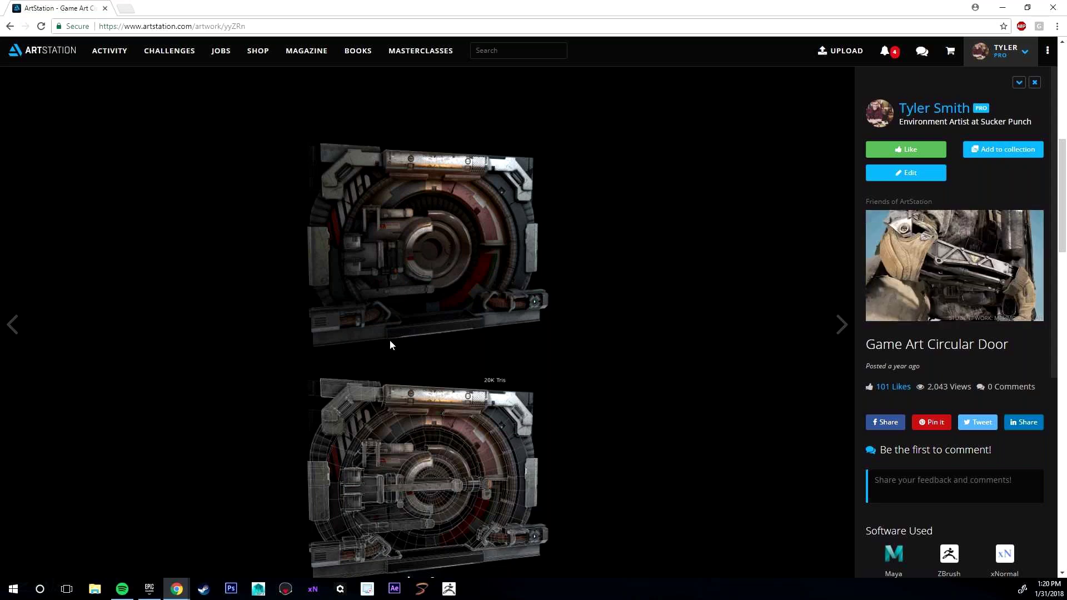
scroll(400, 307, "down", 6)
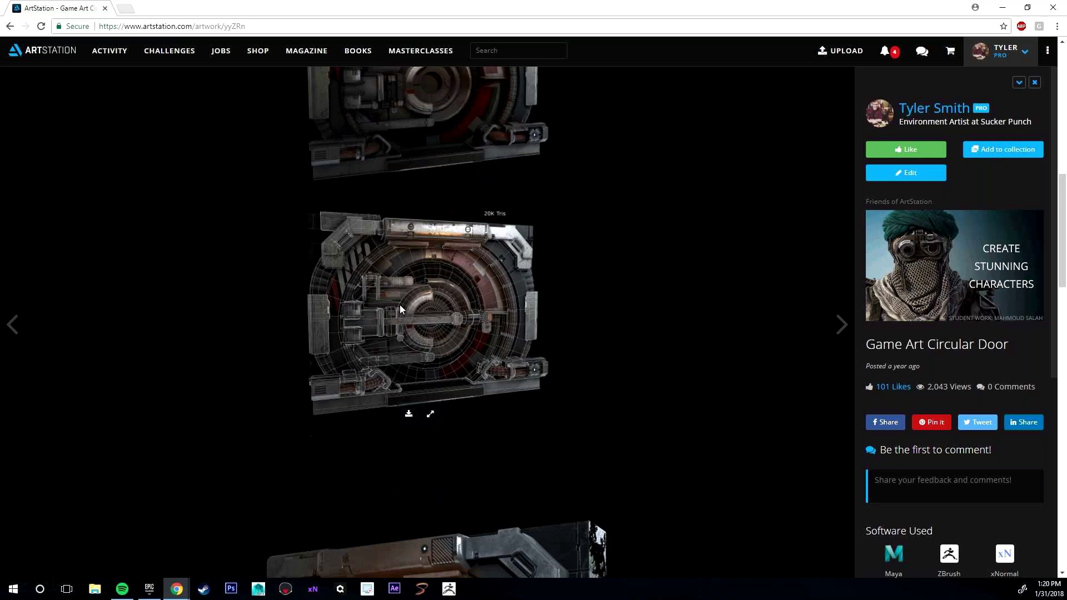
scroll(400, 309, "down", 1)
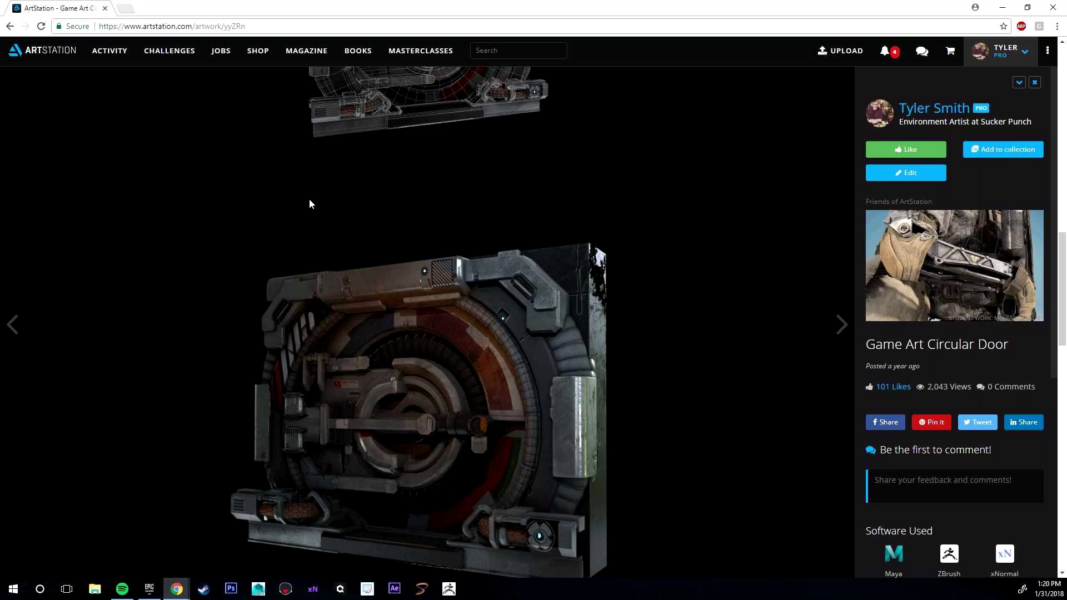
scroll(393, 309, "down", 5)
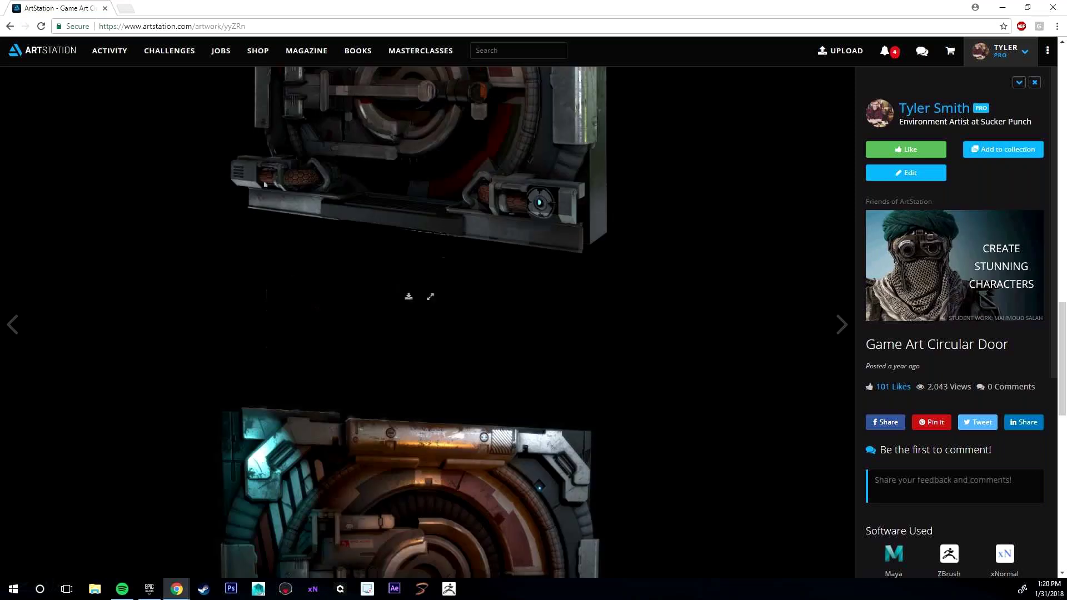
Step: Return to the portfolio, open the Hard Surface Asset Dump 01 artwork and examine its orange container and canister renders
key("alt+Left")
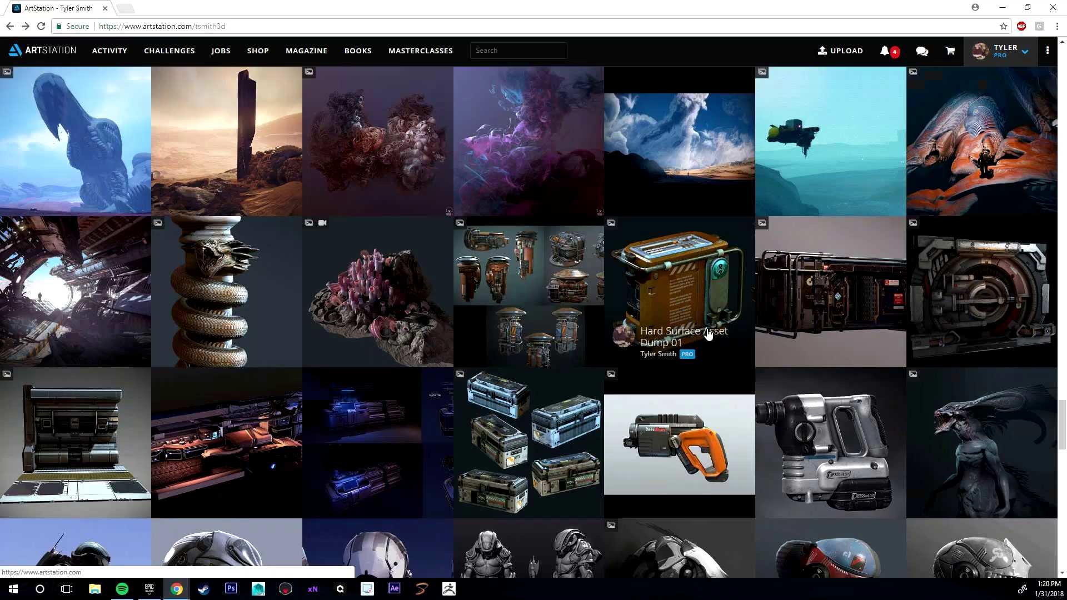
left_click(682, 295)
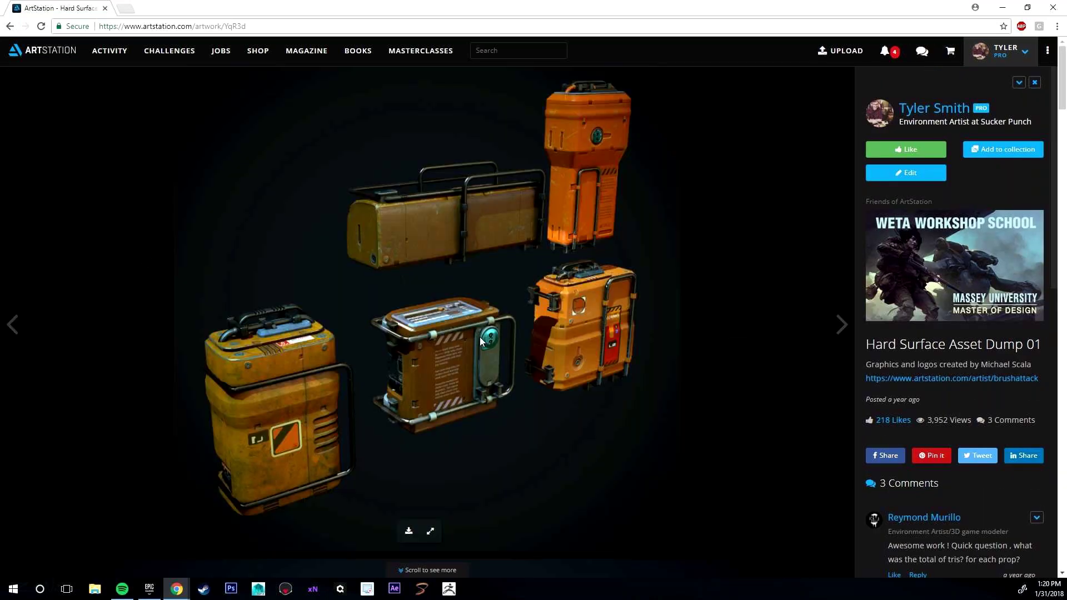
scroll(480, 340, "down", 3)
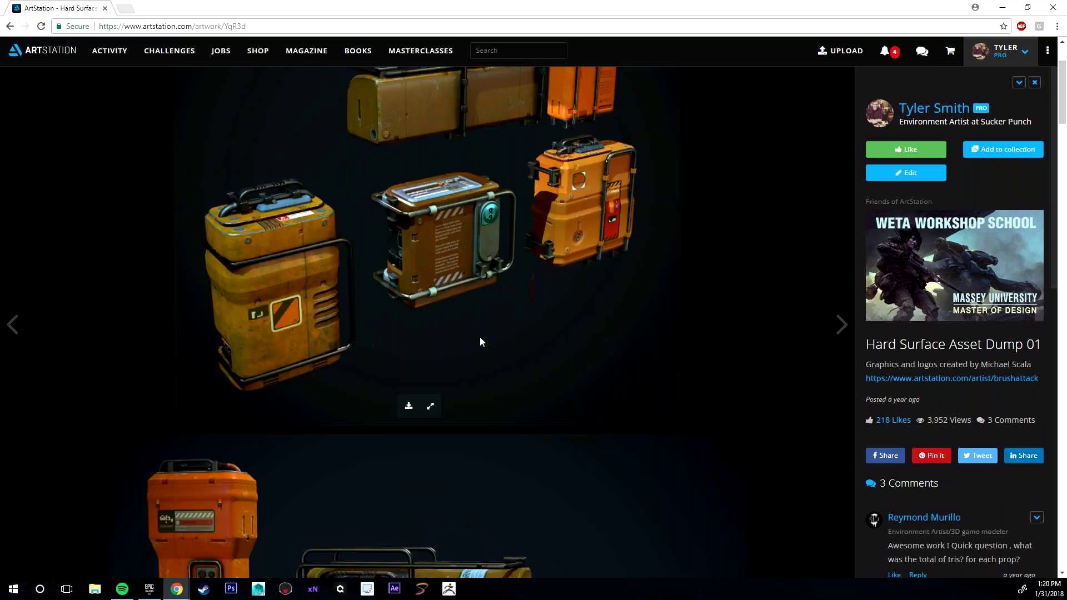
scroll(482, 341, "down", 5)
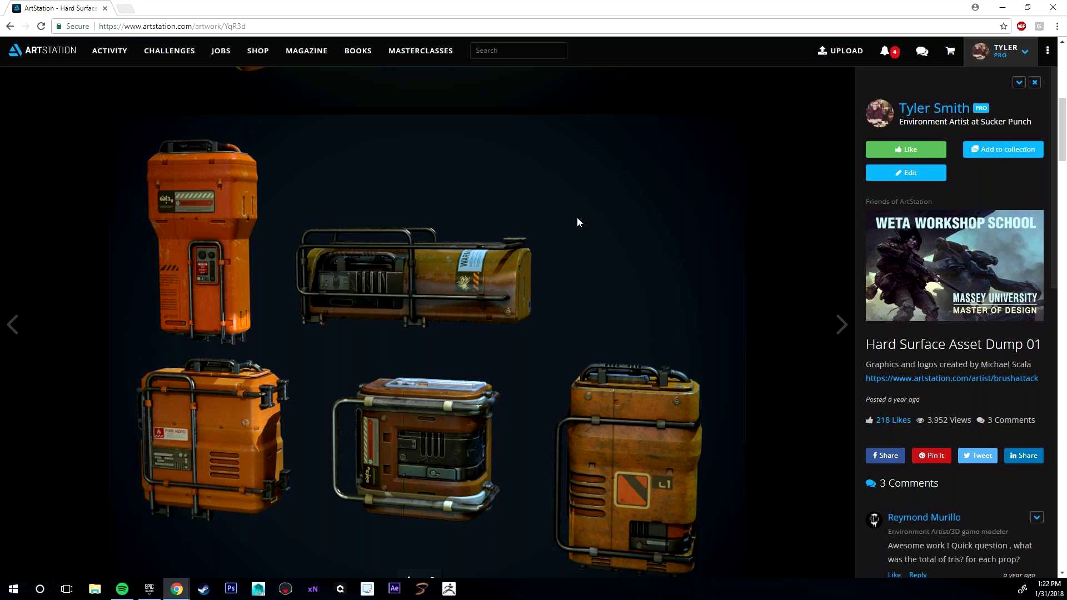
scroll(541, 287, "down", 5)
scroll(541, 288, "down", 5)
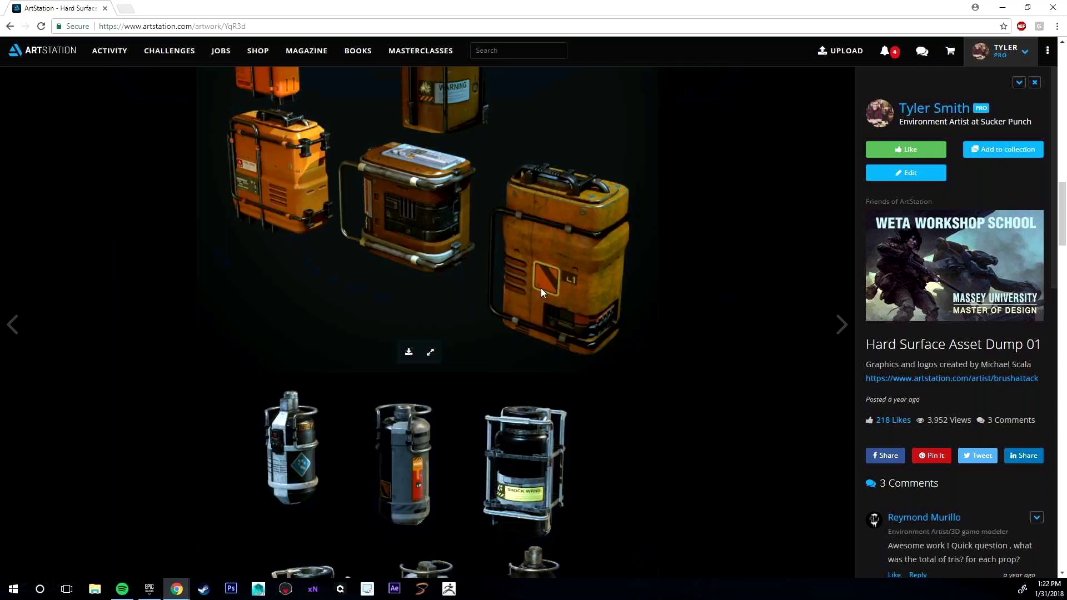
scroll(540, 284, "up", 4)
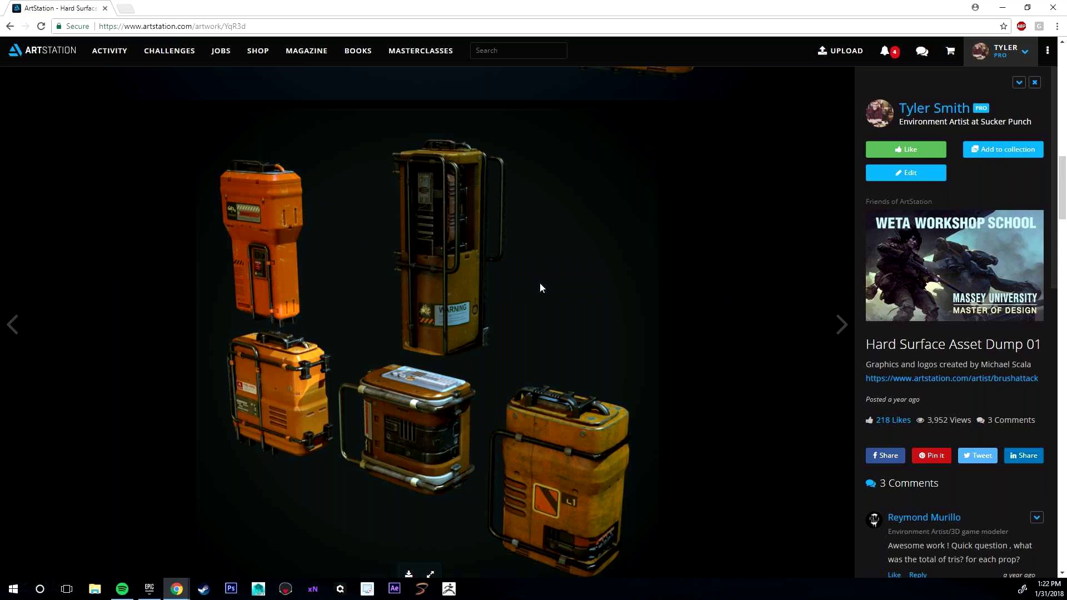
Step: Compare the dark gas canister renders with the orange container renders in the Hard Surface Asset Dump 01 artwork
scroll(539, 288, "down", 7)
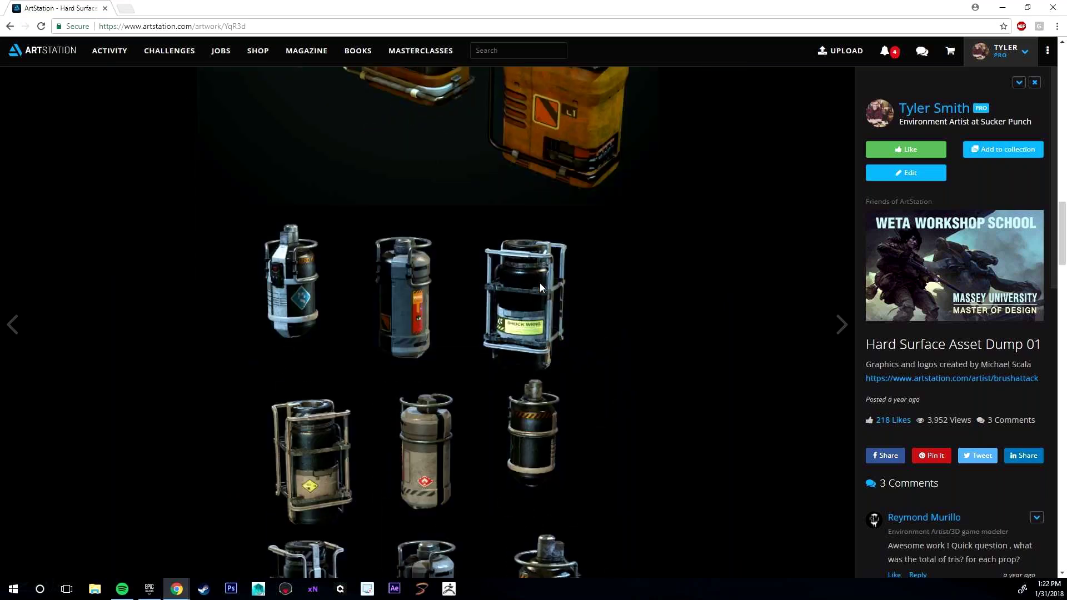
scroll(541, 287, "down", 4)
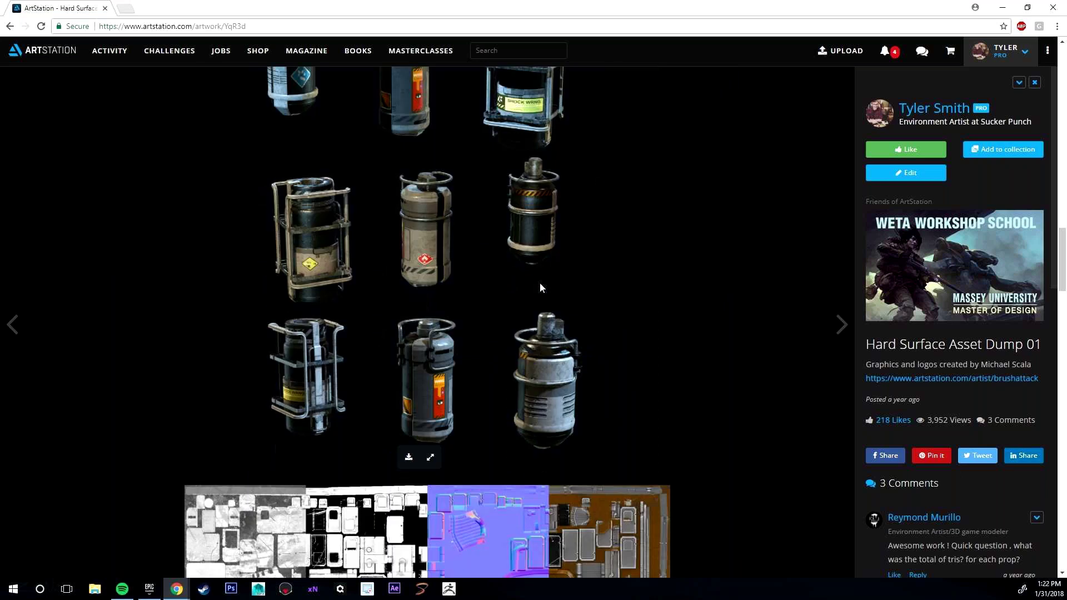
scroll(540, 287, "up", 6)
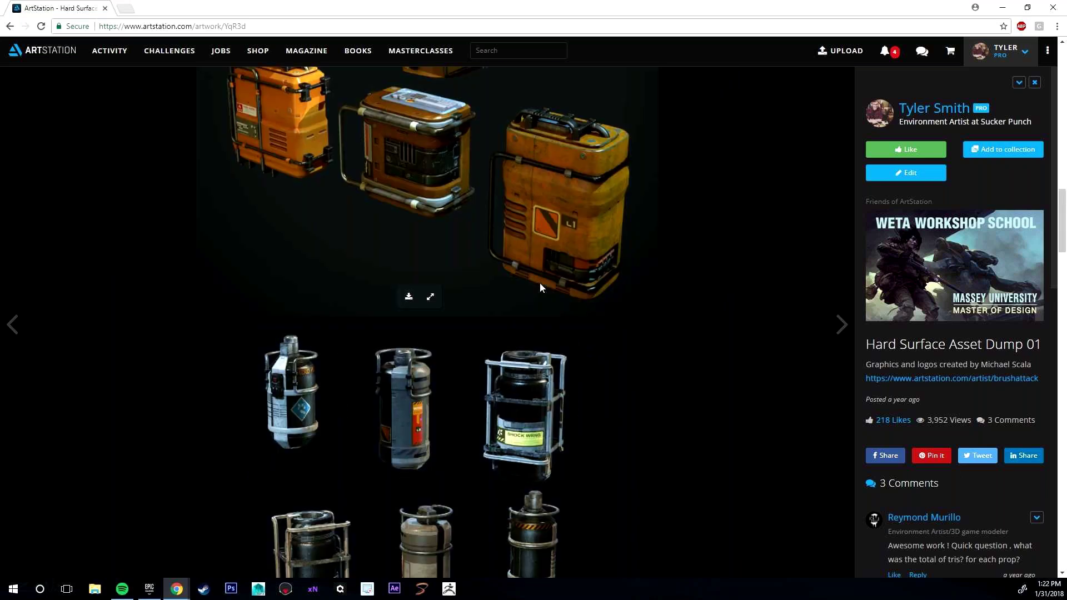
scroll(540, 287, "up", 5)
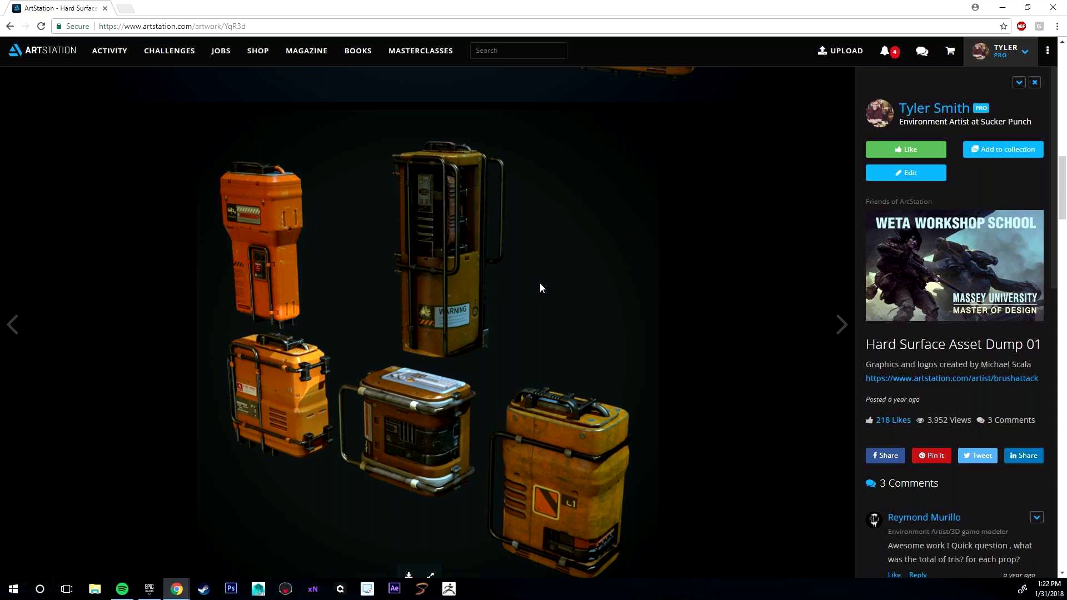
scroll(540, 287, "down", 4)
scroll(540, 287, "up", 1)
scroll(540, 287, "down", 6)
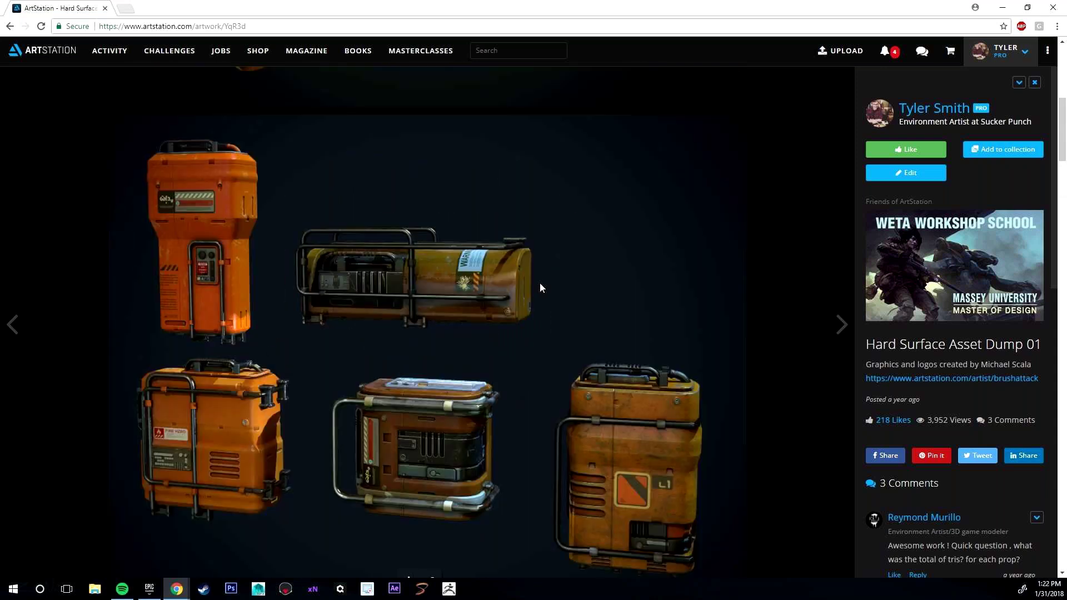
Step: Review the angled orange container and canister renders, followed by the texture map sheet beneath them
scroll(540, 288, "down", 7)
scroll(540, 287, "down", 2)
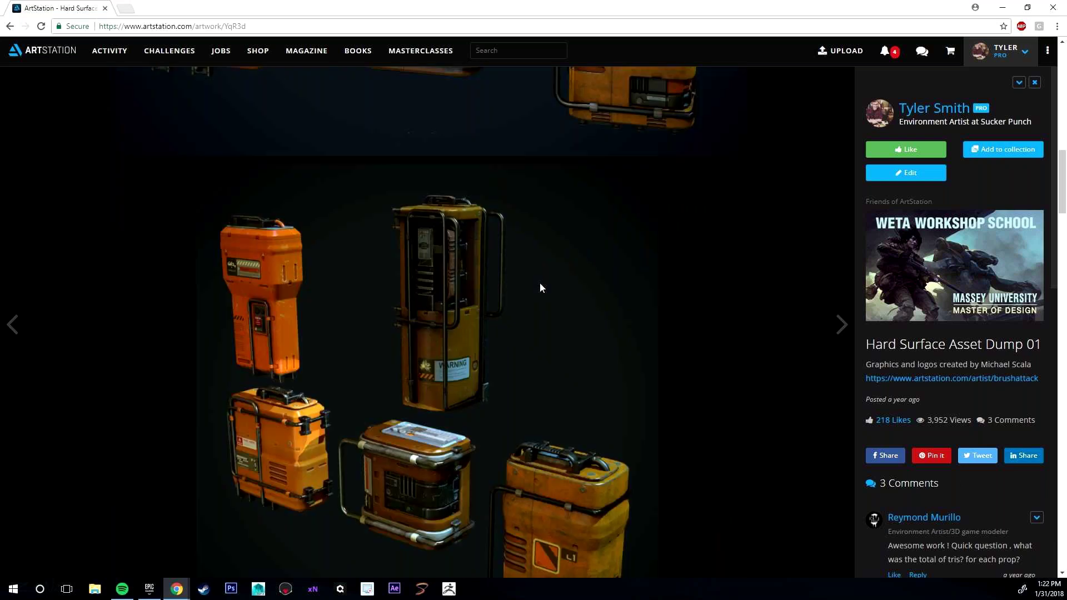
scroll(540, 287, "down", 2)
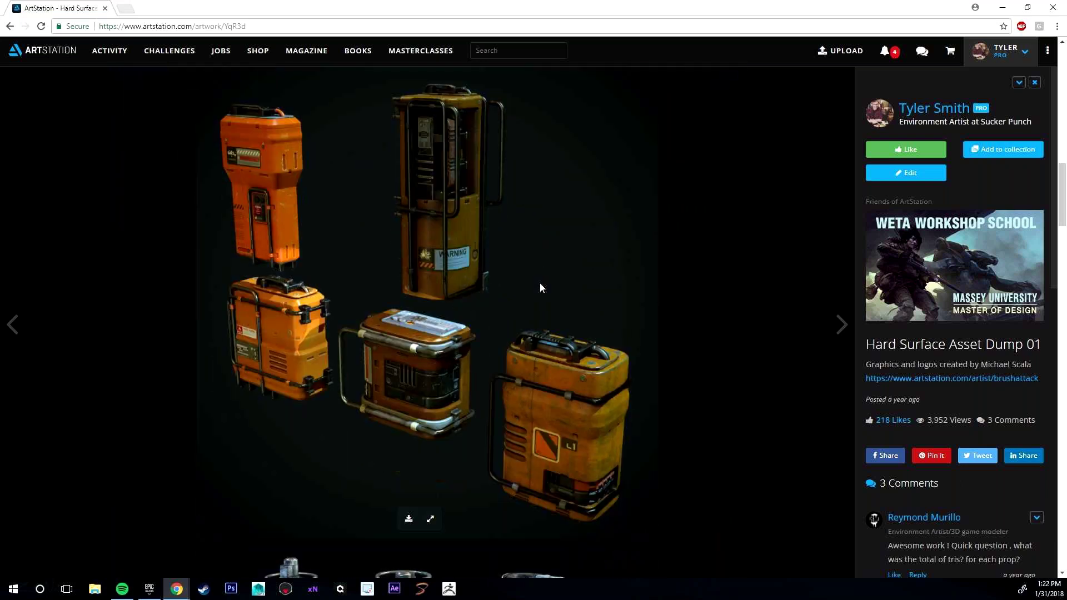
scroll(540, 288, "down", 4)
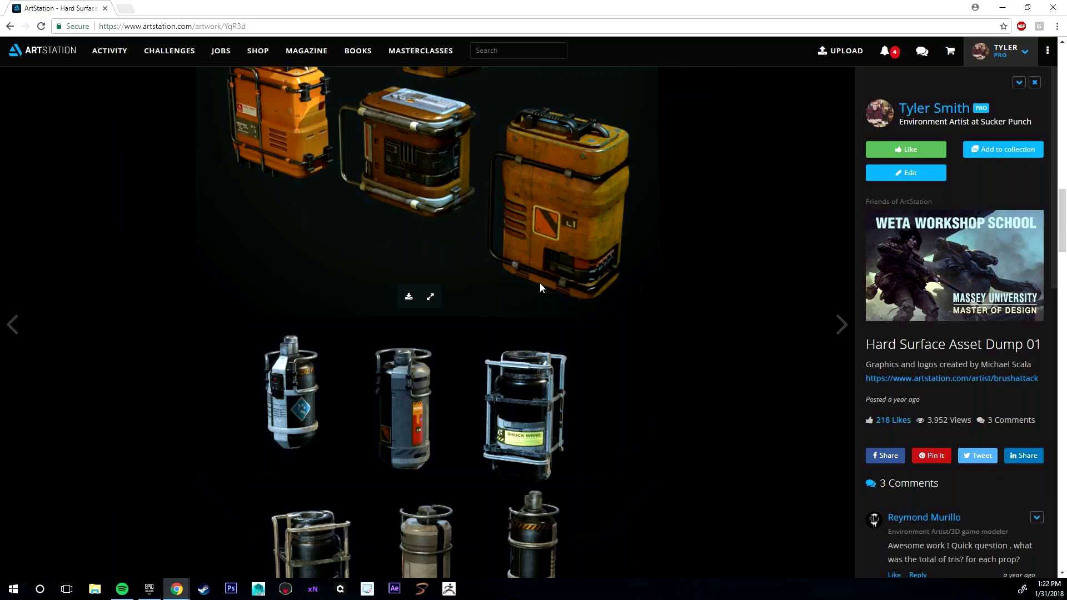
scroll(540, 287, "down", 5)
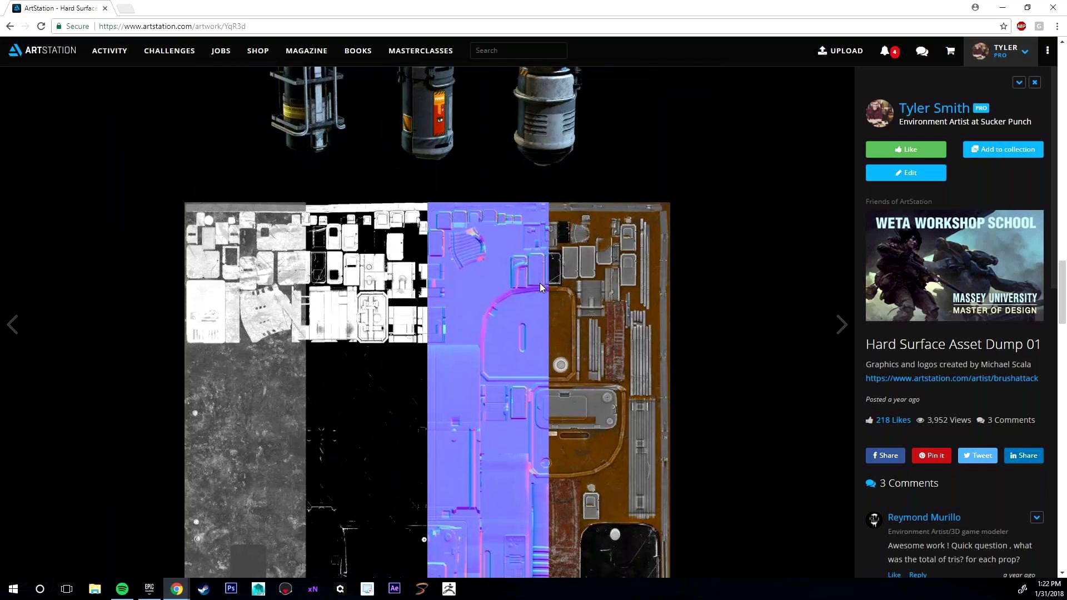
scroll(540, 284, "down", 2)
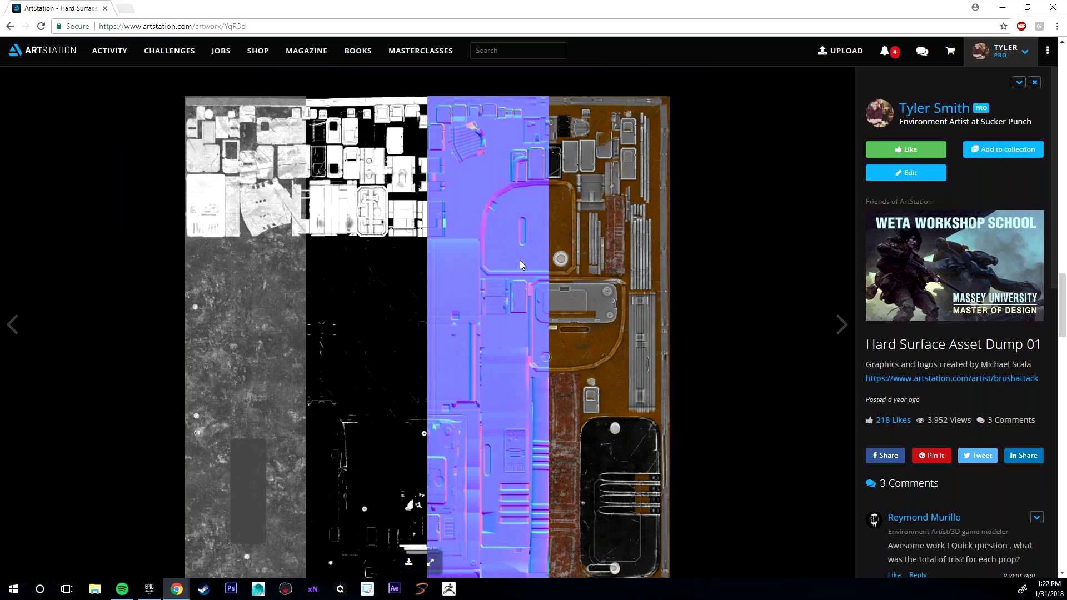
Step: Go back over the canister renders to the front-view orange containers and examine their handles, panels and decals
scroll(521, 264, "up", 7)
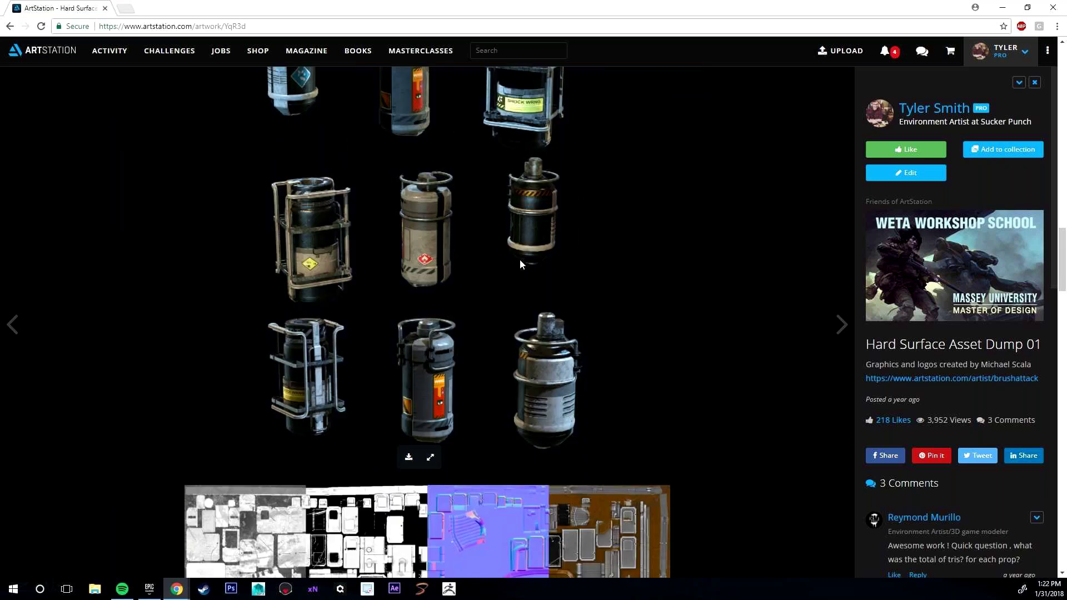
scroll(519, 264, "up", 6)
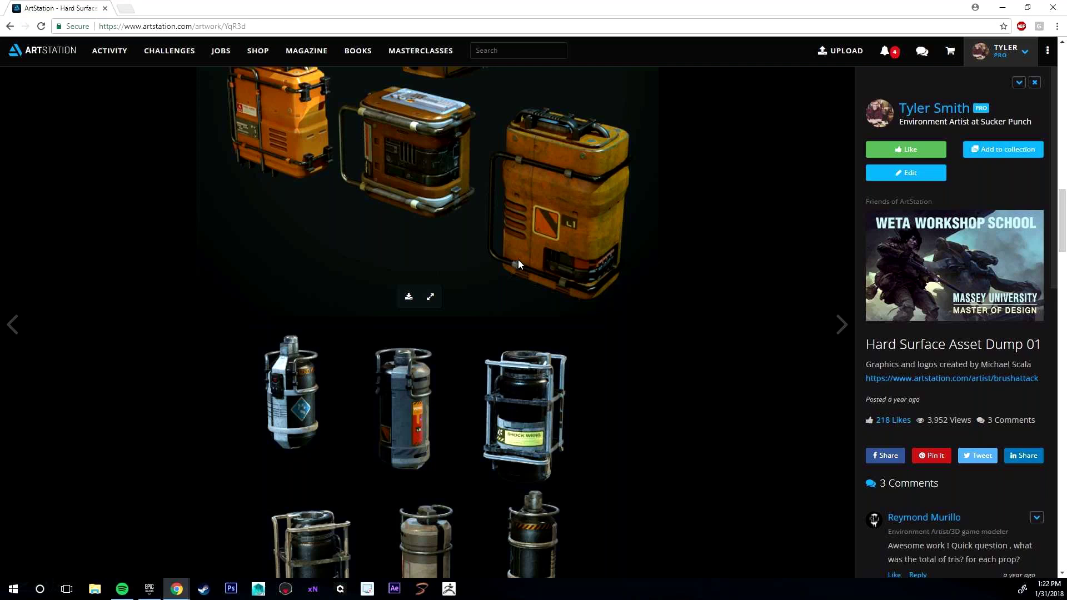
scroll(519, 264, "up", 6)
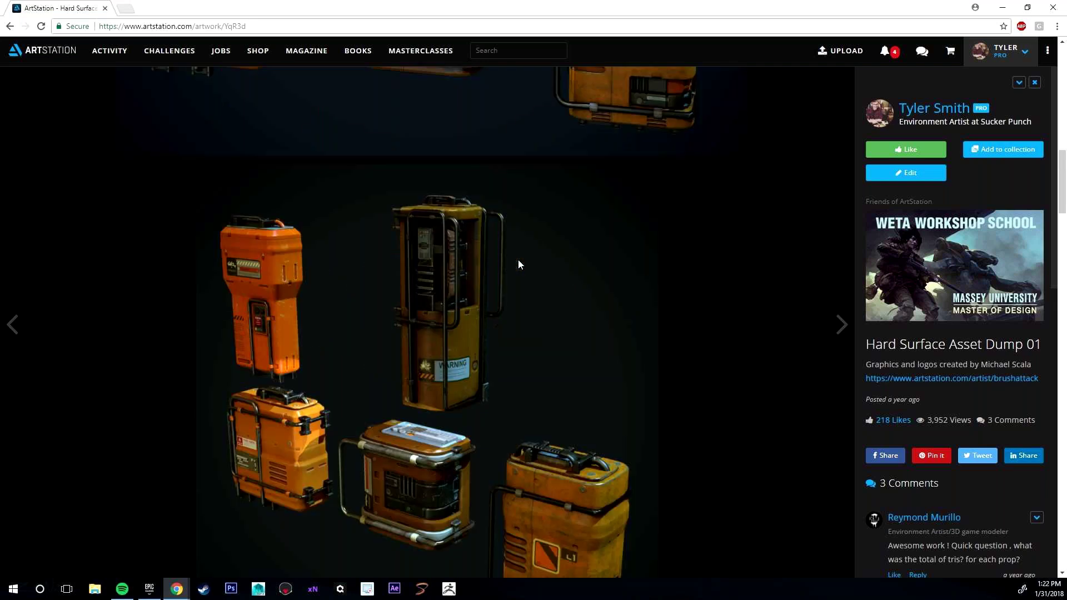
scroll(519, 260, "up", 6)
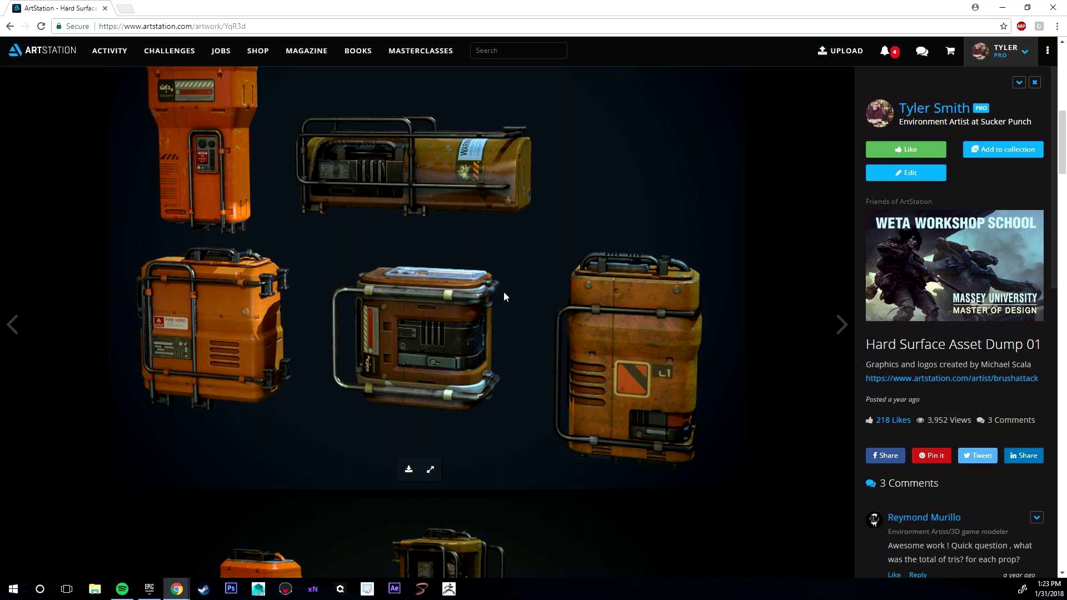
scroll(504, 286, "down", 2)
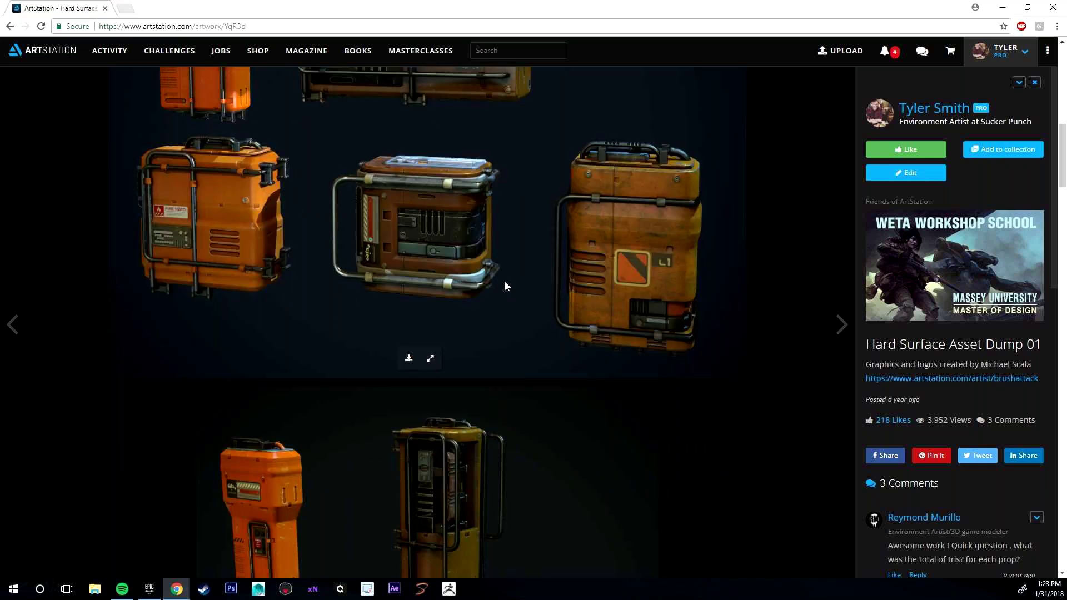
scroll(505, 286, "down", 1)
scroll(504, 286, "up", 3)
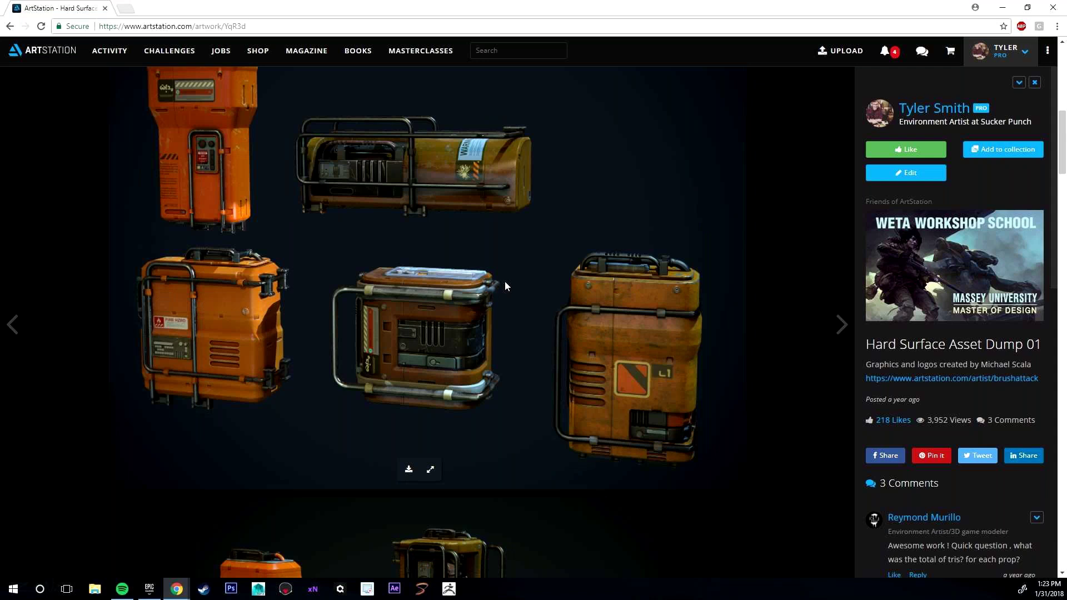
scroll(505, 286, "down", 2)
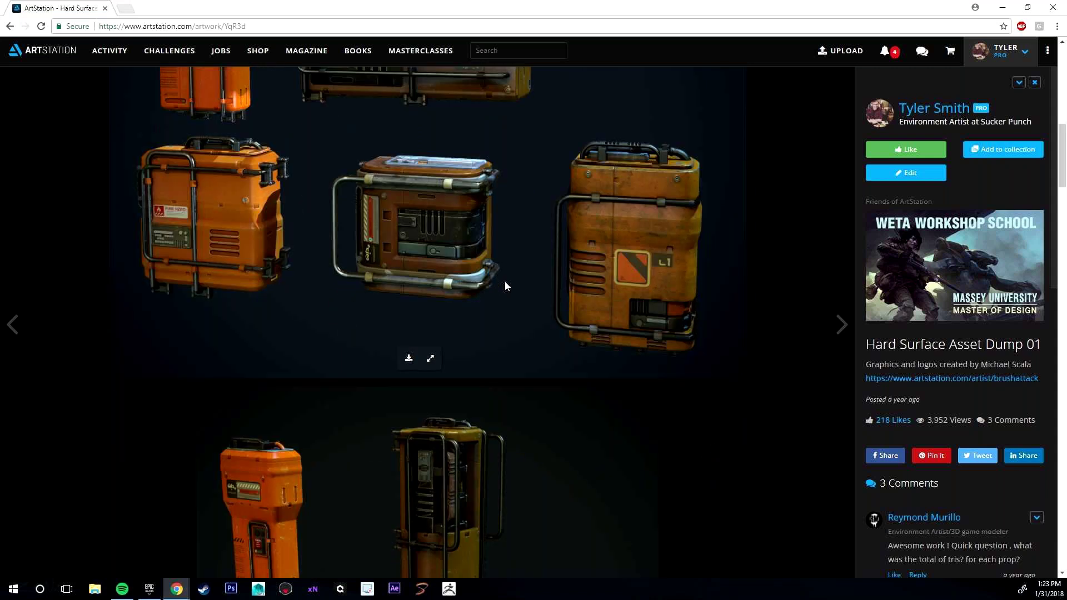
scroll(494, 272, "up", 4)
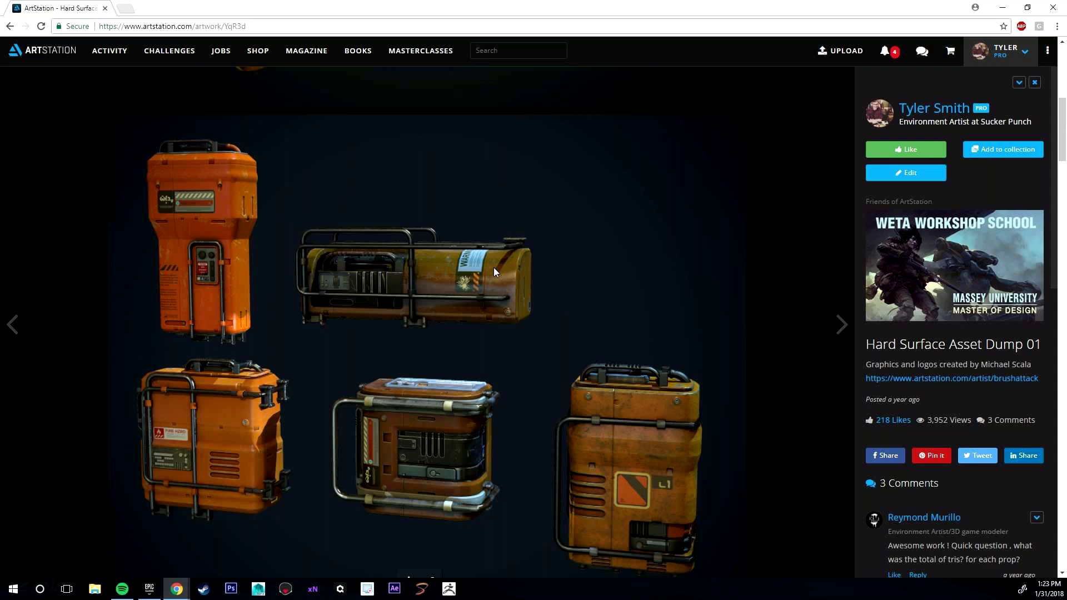
Step: Examine the container wireframe renders and compare them with the roughness, mask, normal and color strips of the texture sheet
scroll(429, 312, "down", 20)
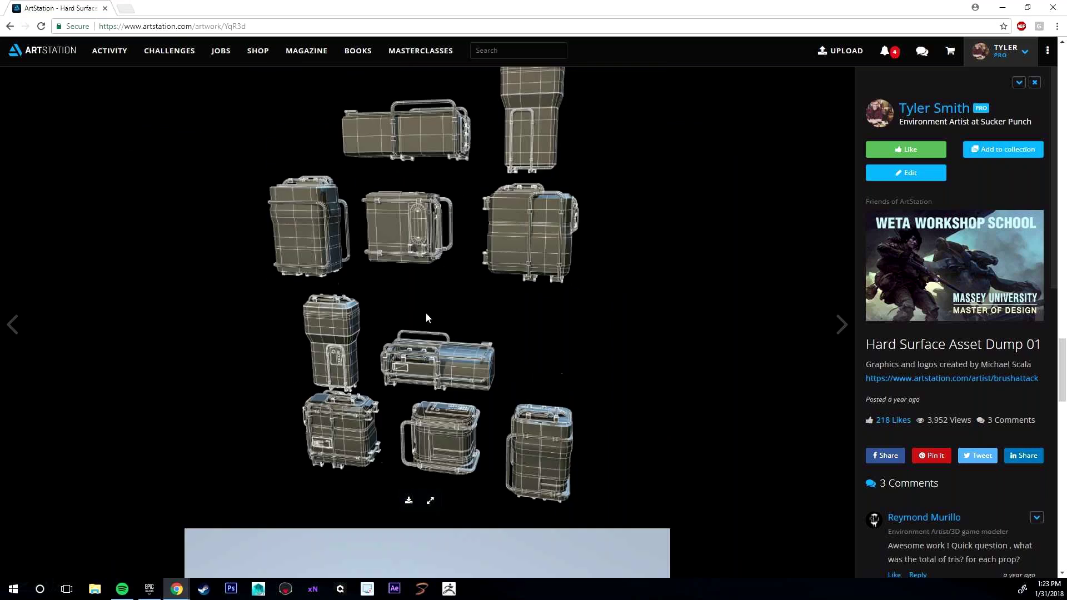
scroll(308, 278, "up", 2)
scroll(289, 295, "down", 1)
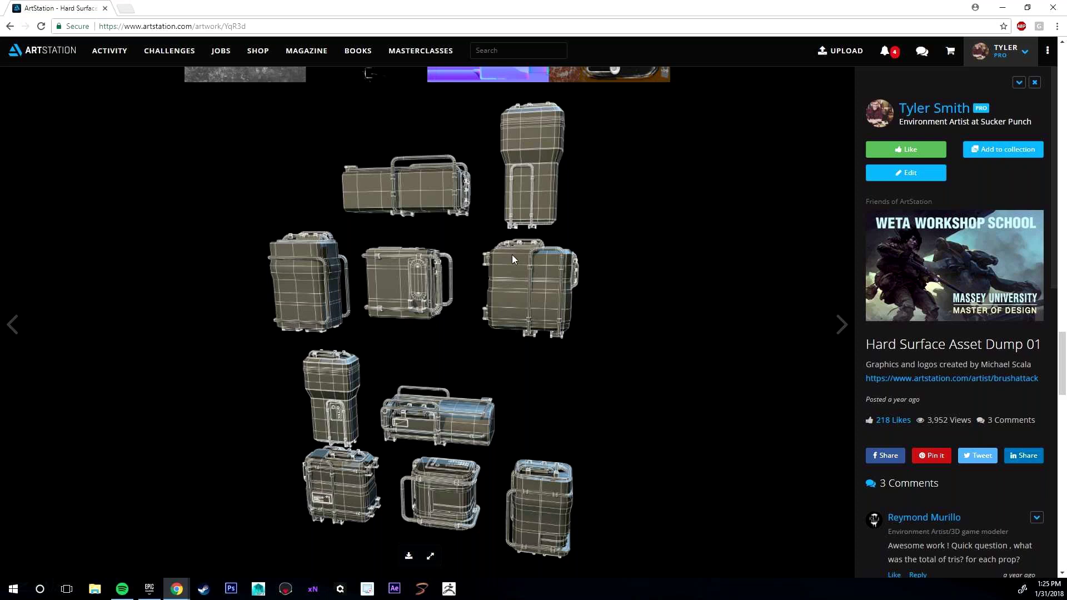
scroll(511, 414, "up", 10)
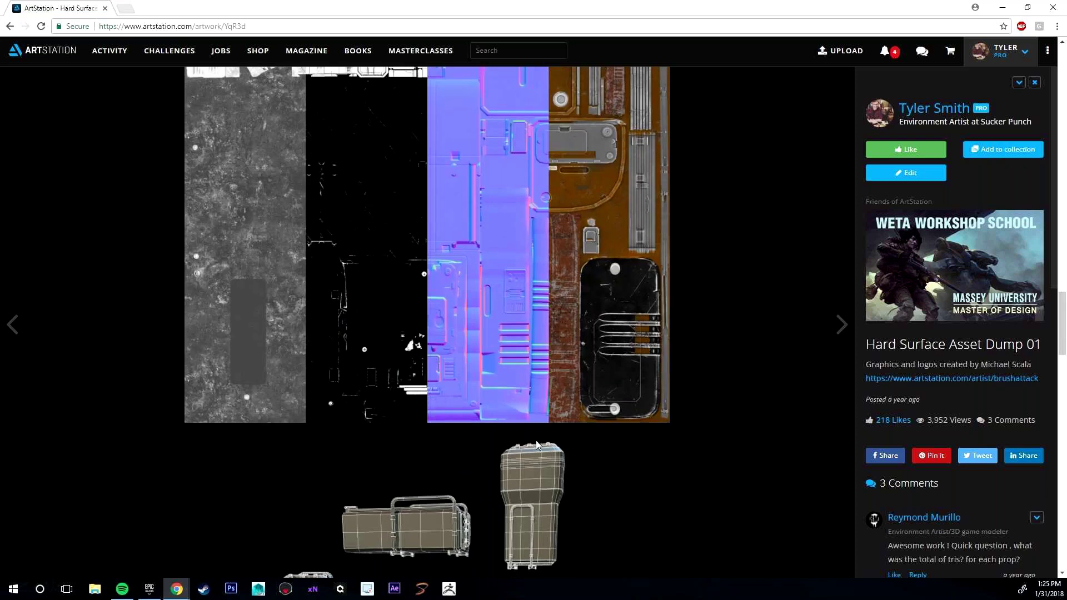
scroll(537, 445, "down", 2)
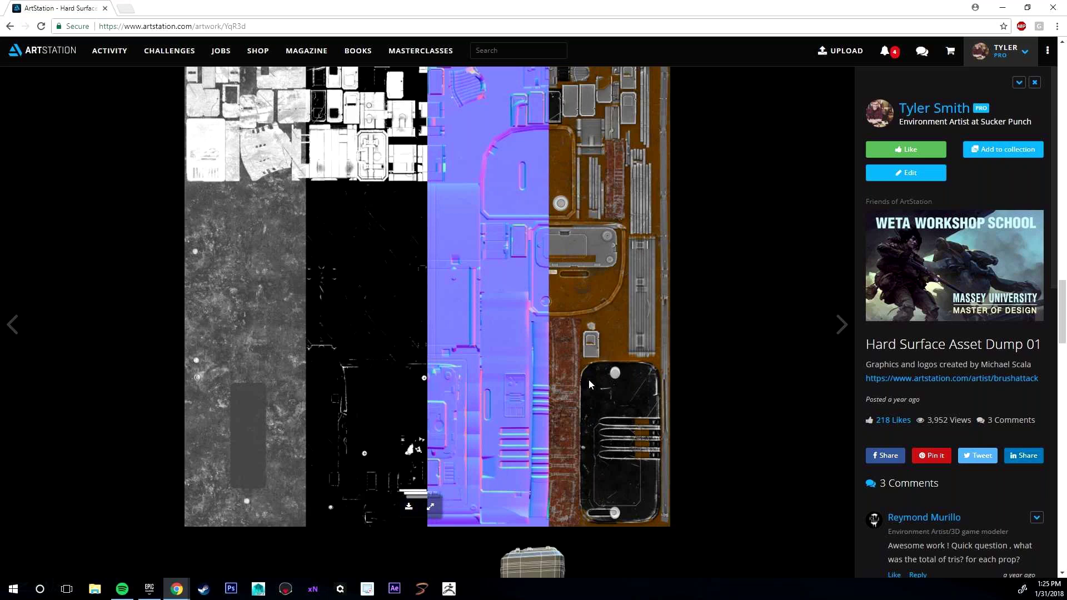
scroll(614, 410, "down", 5)
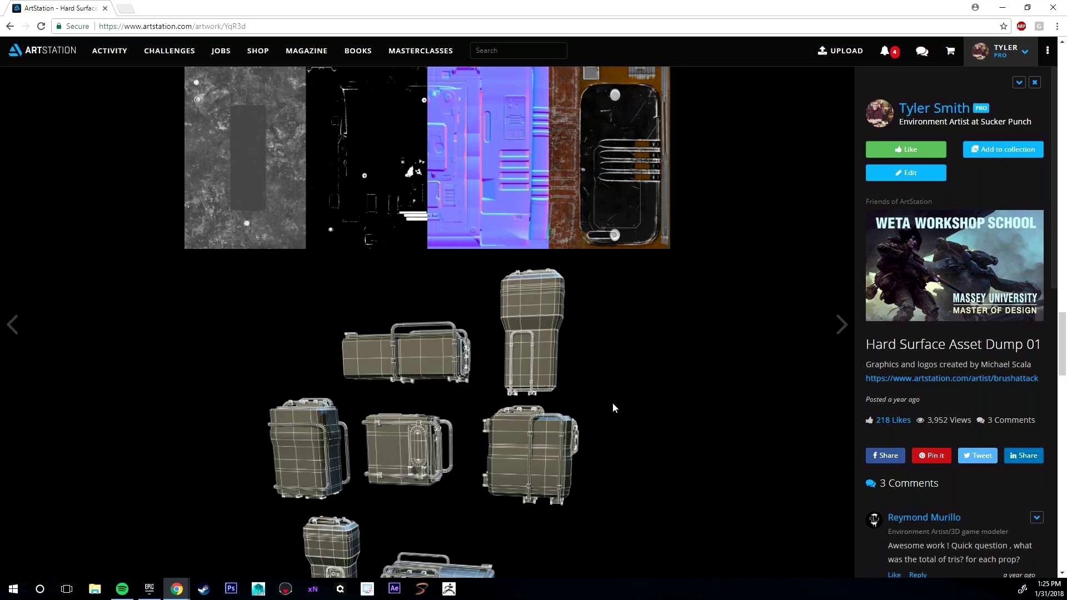
scroll(613, 408, "up", 7)
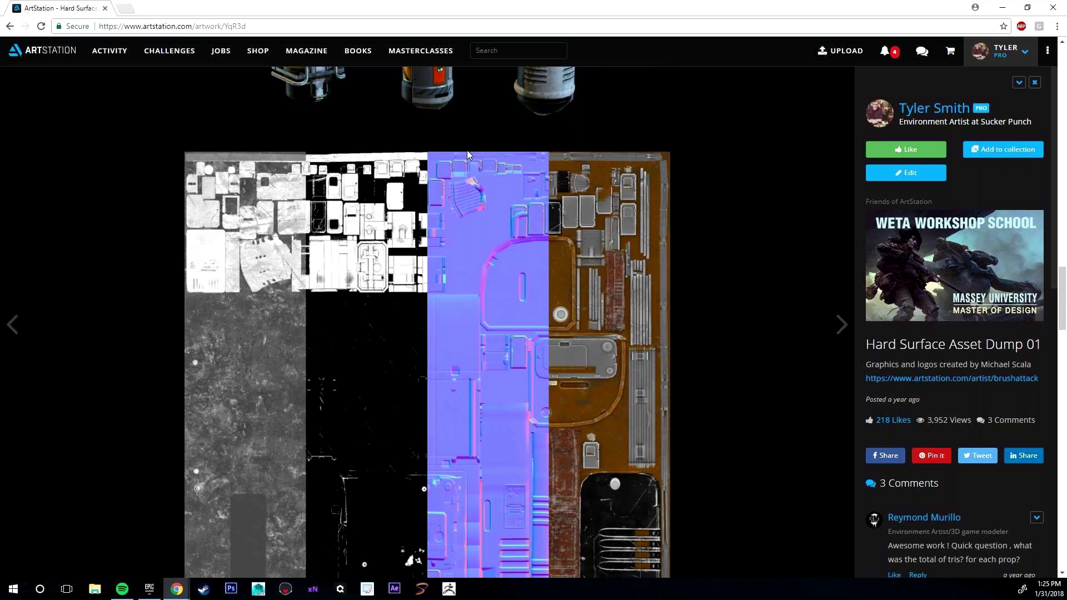
scroll(470, 232, "down", 3)
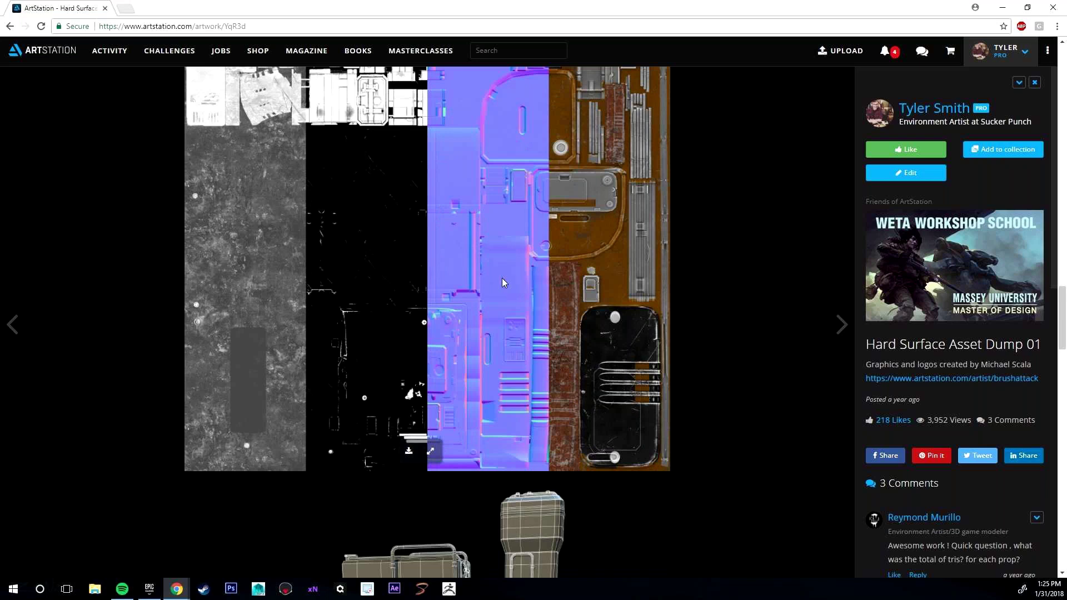
Step: Compare the texture map sheet with the canister and orange container renders that precede it
scroll(515, 318, "up", 8)
scroll(532, 342, "up", 8)
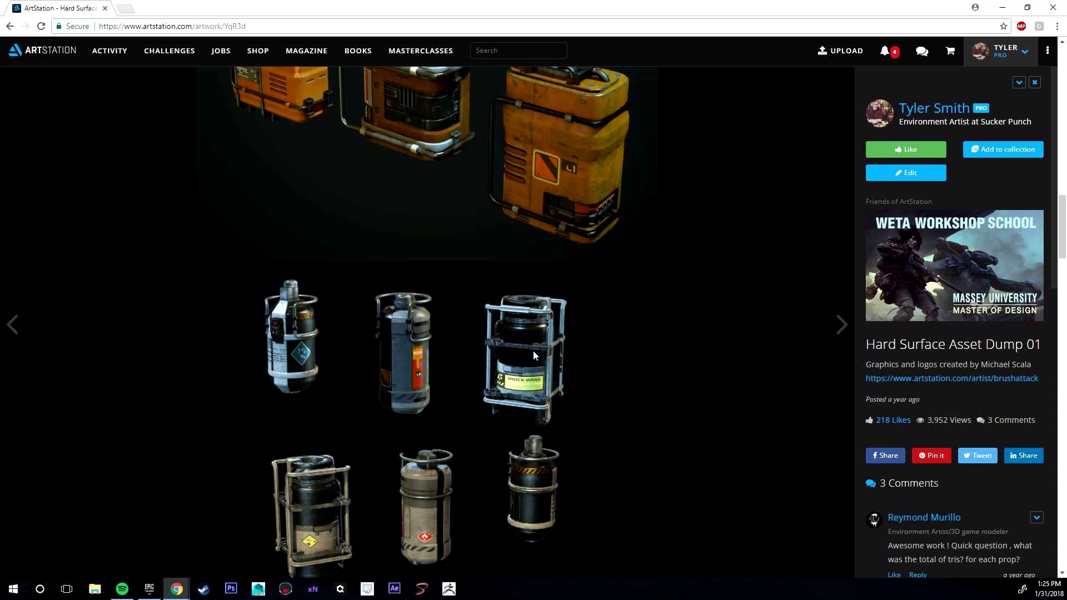
scroll(534, 354, "down", 10)
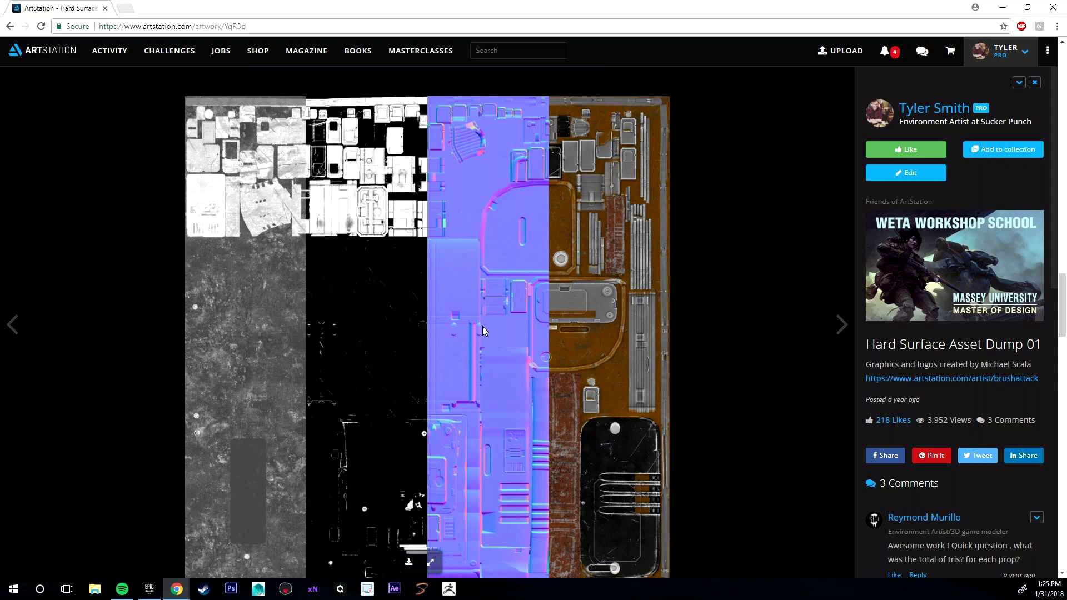
scroll(482, 330, "up", 5)
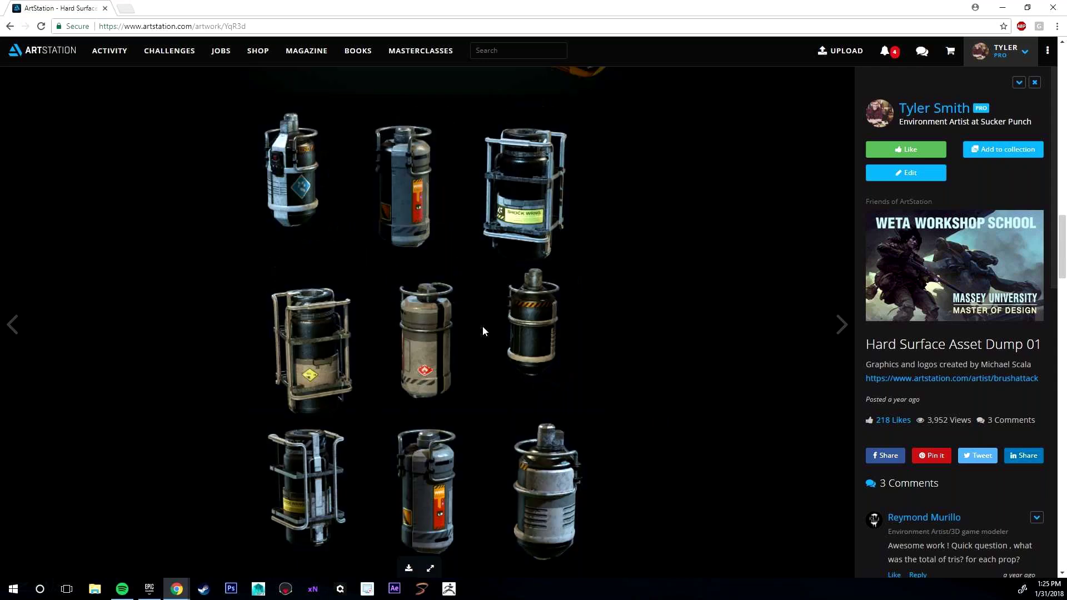
scroll(483, 331, "up", 5)
scroll(482, 330, "up", 5)
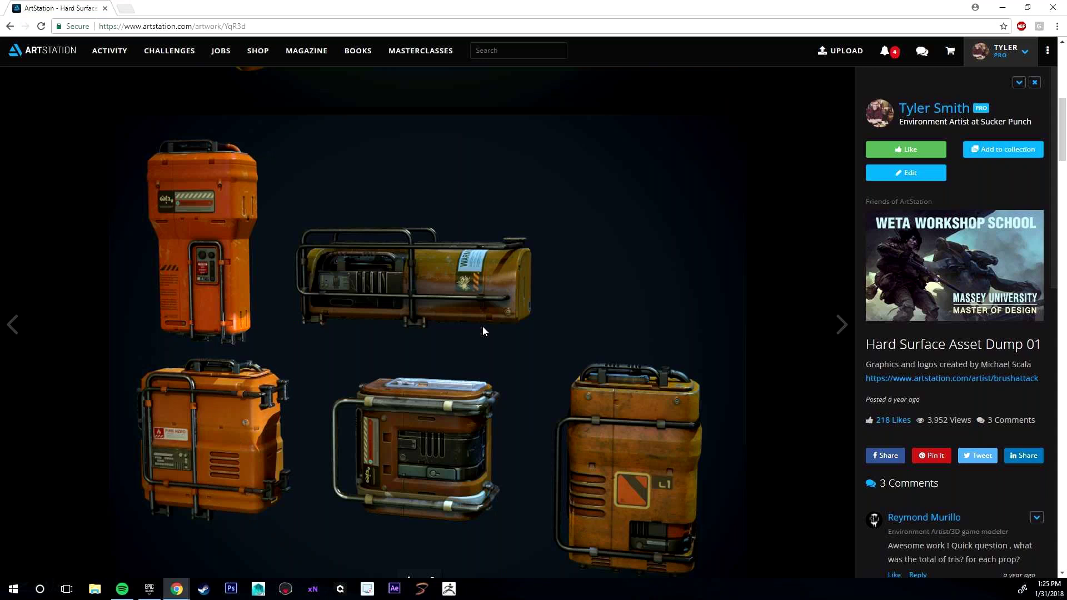
Step: Compare the front-view container render with the artwork's first render, which shows the same containers from the opposite side
scroll(483, 331, "up", 5)
scroll(470, 340, "down", 3)
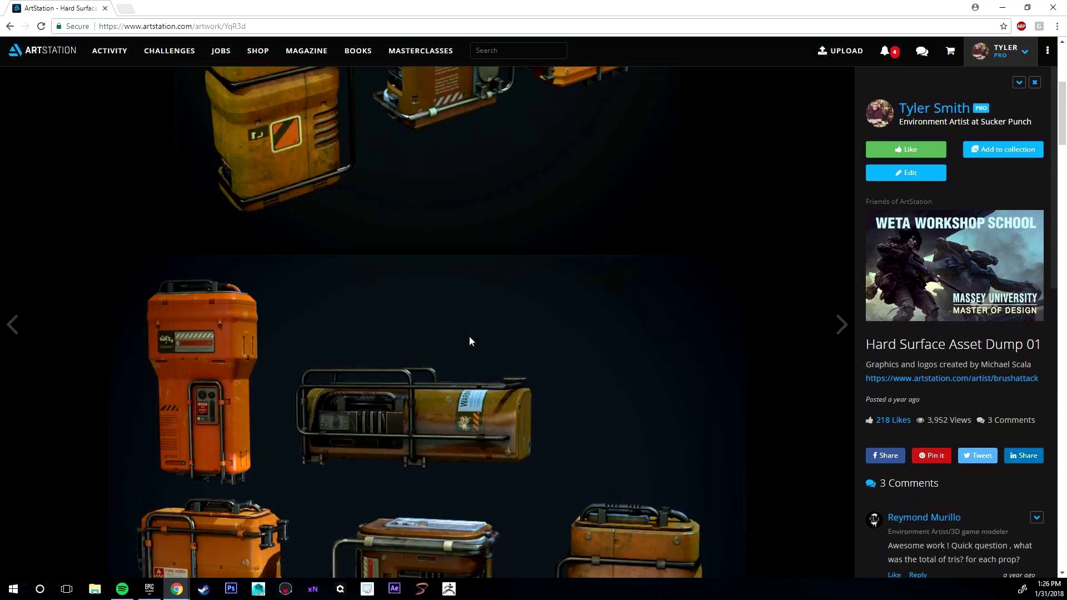
scroll(469, 336, "down", 2)
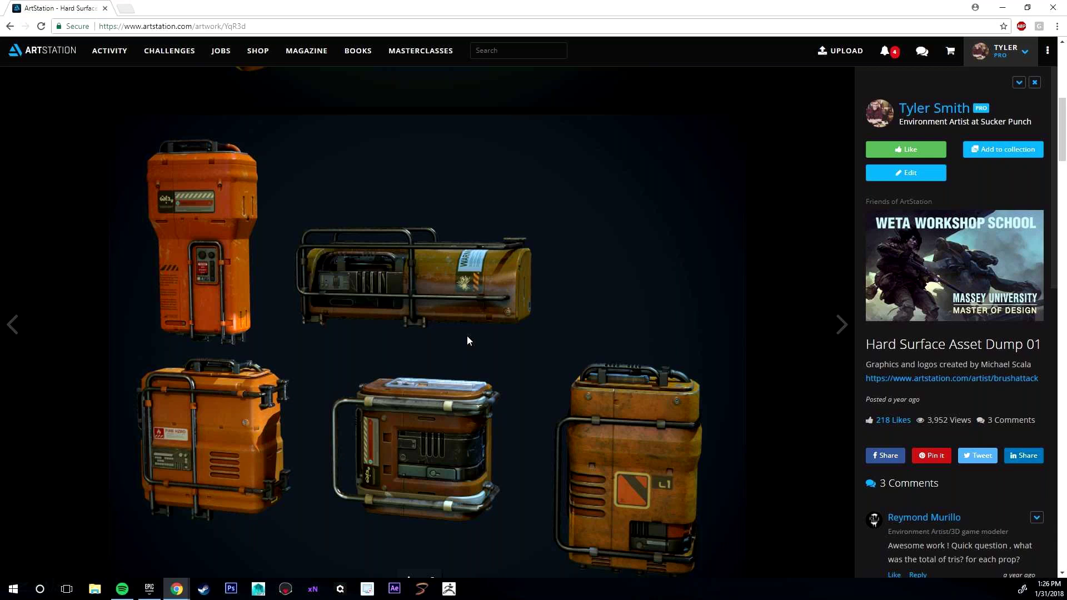
scroll(467, 336, "up", 4)
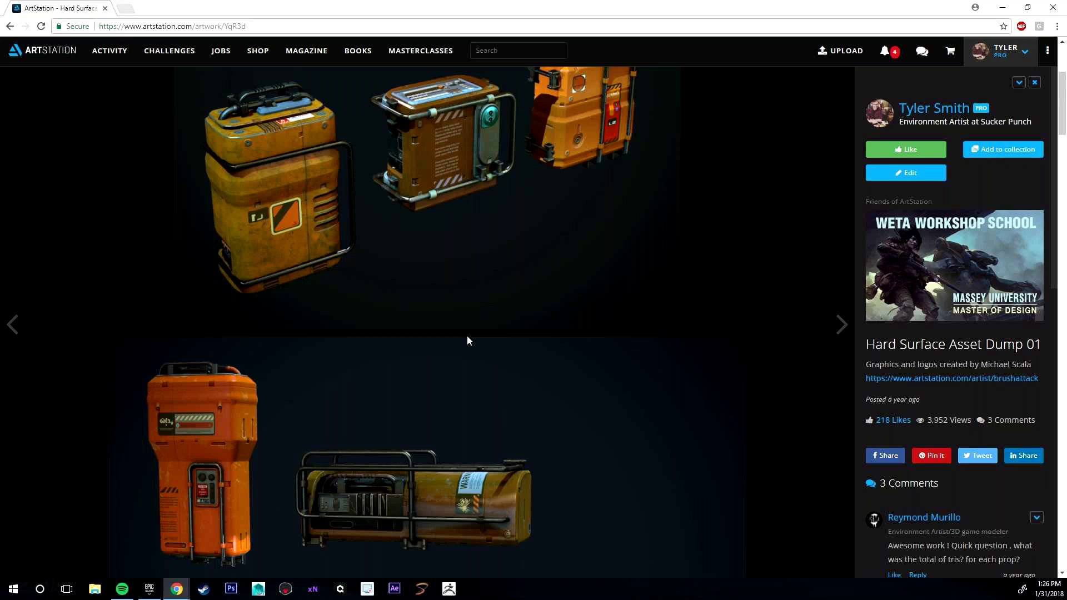
scroll(467, 336, "up", 2)
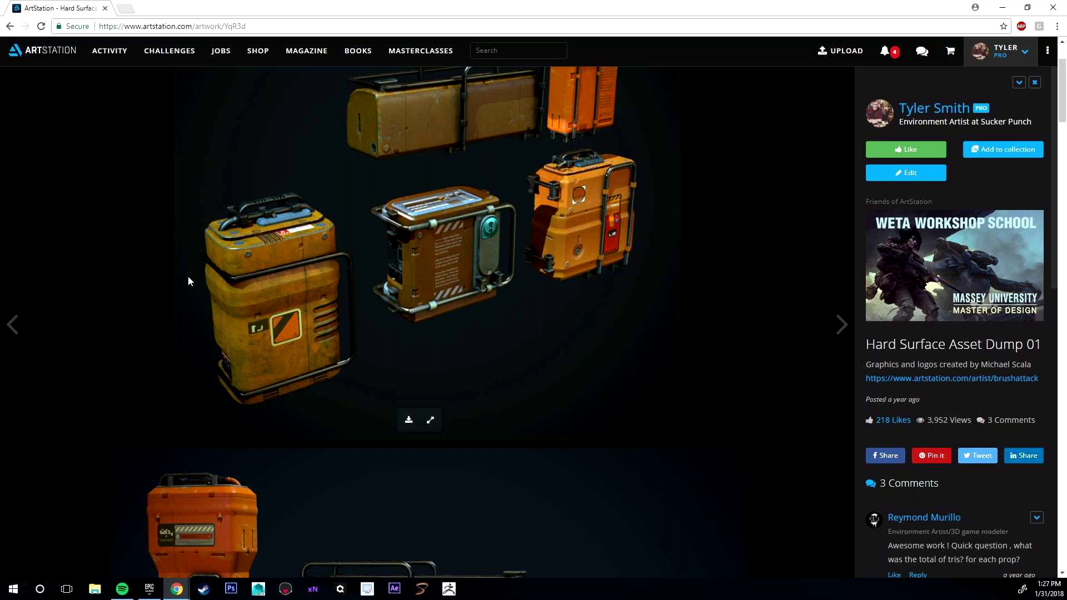
scroll(419, 239, "up", 2)
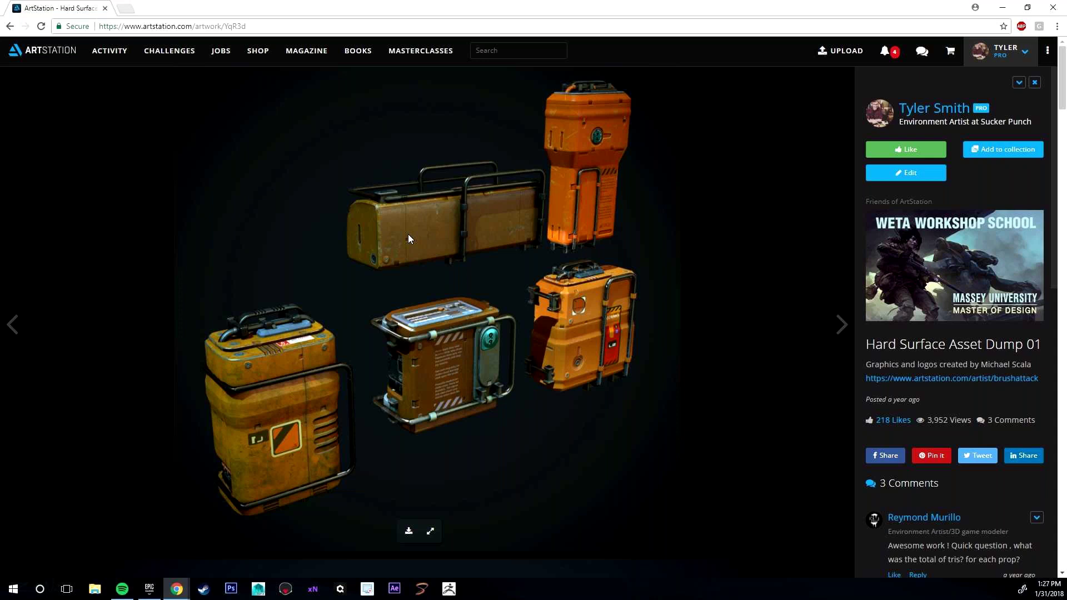
scroll(408, 234, "down", 1)
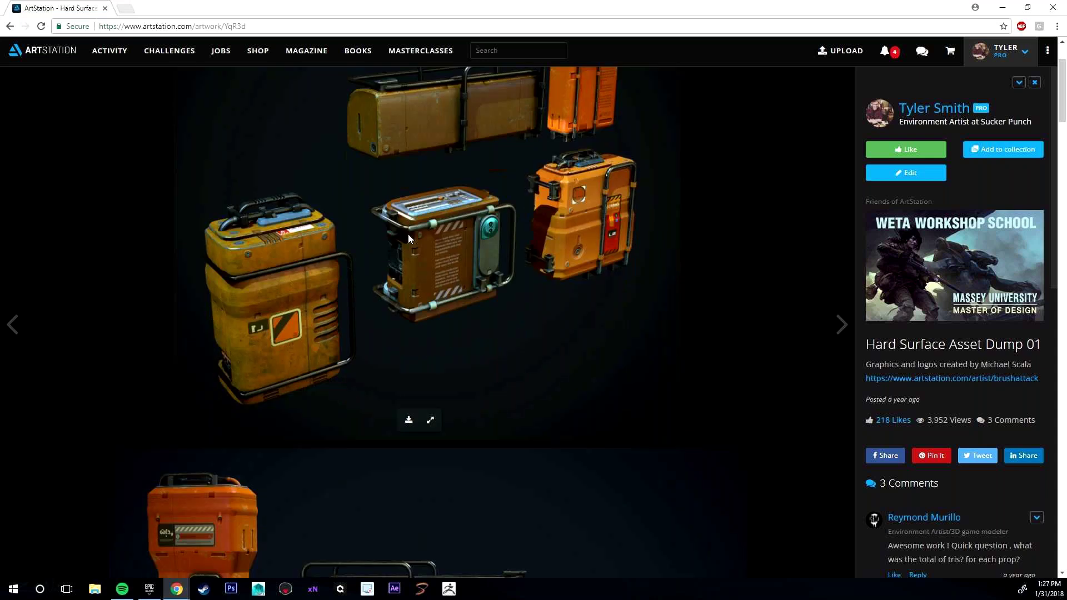
Step: Review the front-view container render and the start of the angled container render that follows it
scroll(408, 234, "down", 5)
scroll(407, 239, "down", 3)
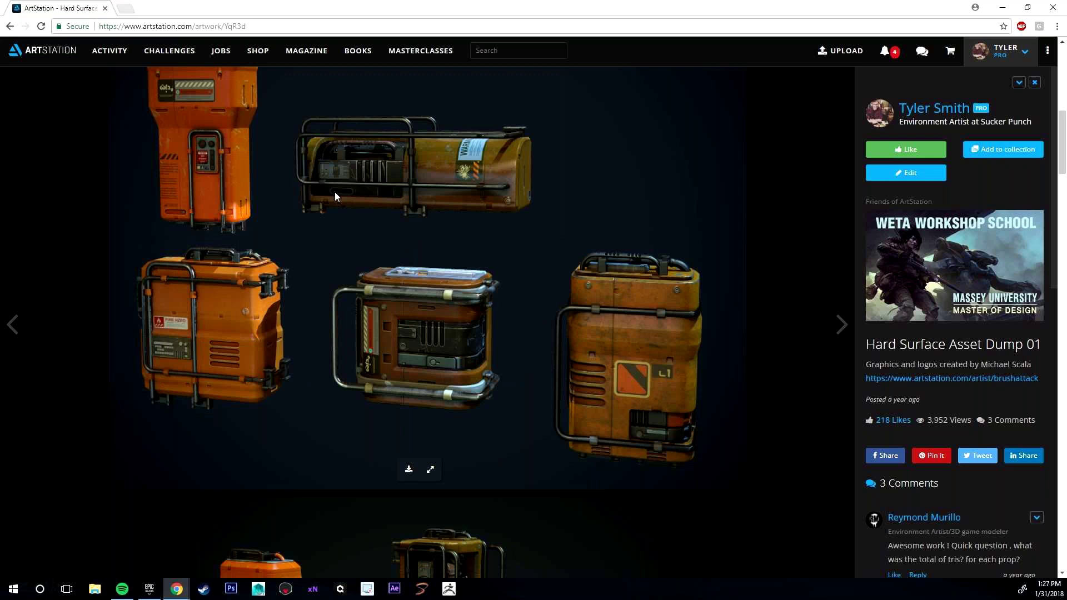
scroll(335, 196, "down", 2)
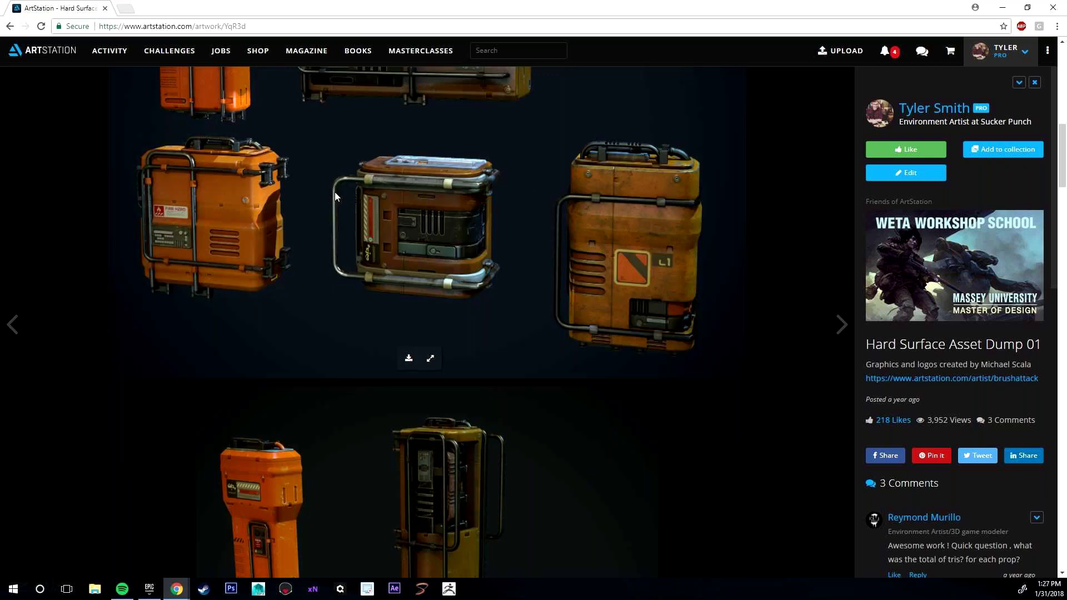
scroll(335, 195, "down", 1)
scroll(334, 195, "down", 6)
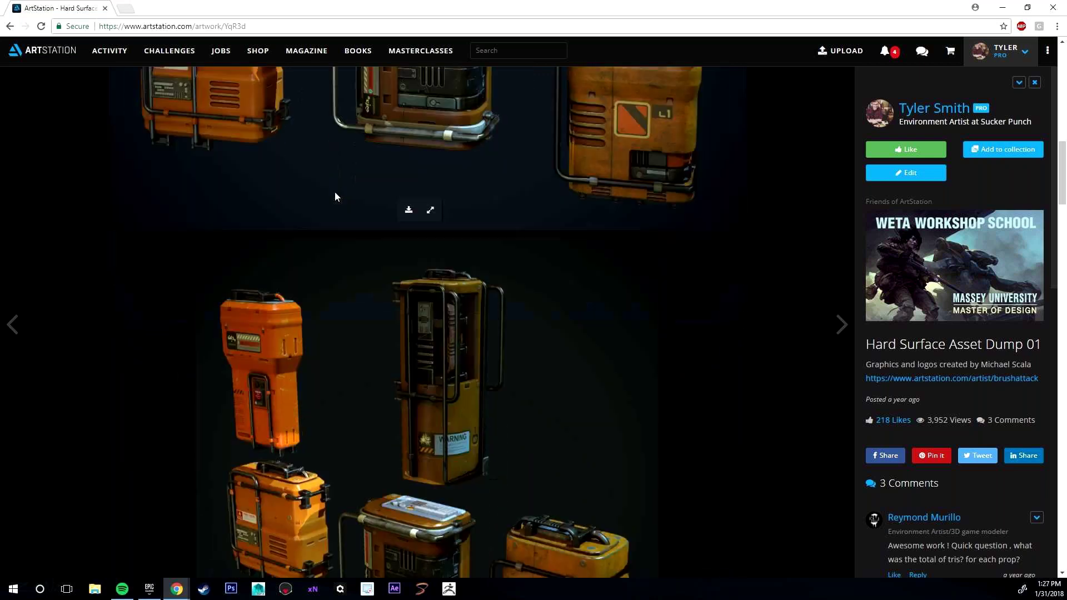
Step: Go back over the front-view containers and compare them with the artwork's opening render
scroll(335, 195, "up", 5)
scroll(334, 194, "up", 3)
scroll(334, 196, "up", 4)
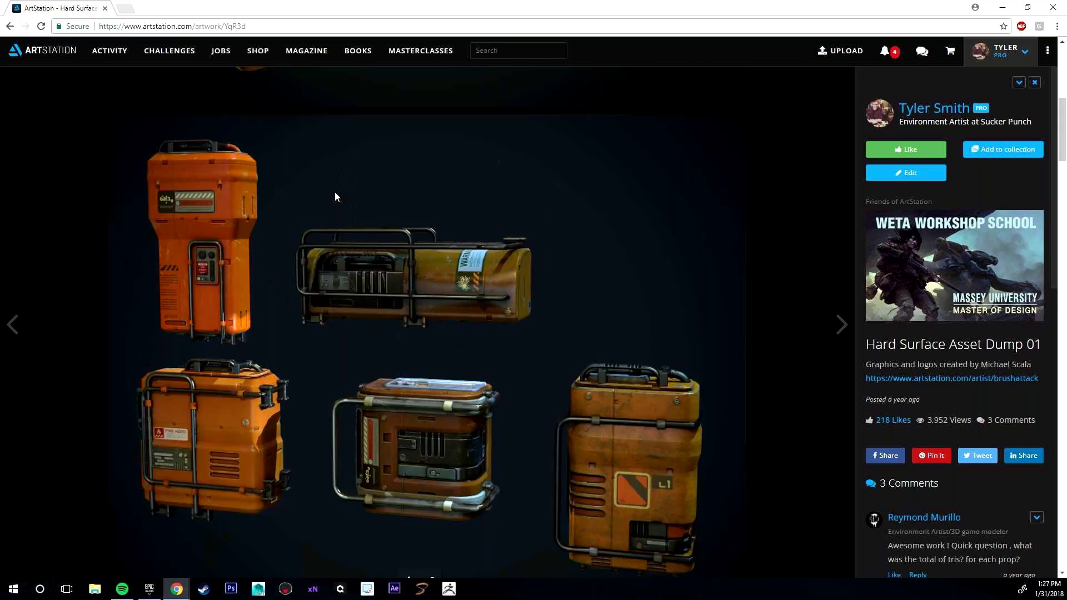
scroll(334, 195, "up", 4)
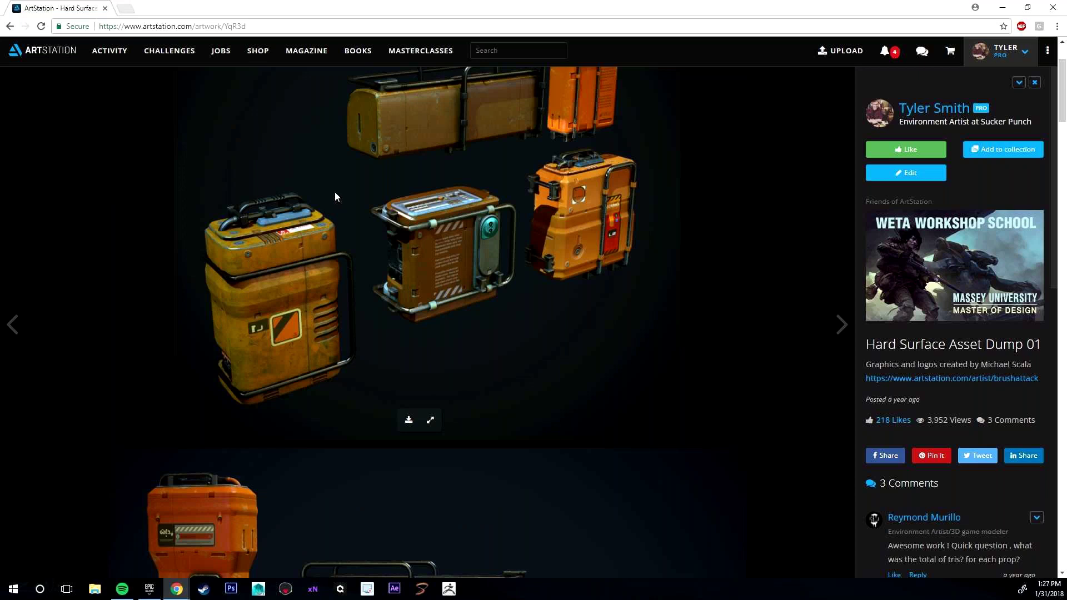
scroll(334, 195, "up", 2)
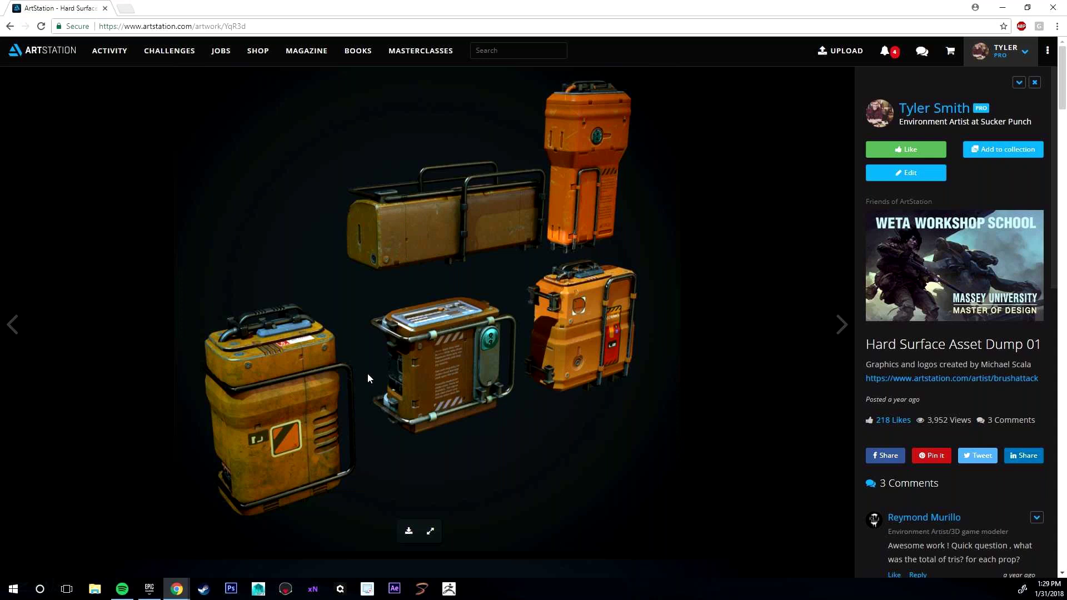
Step: Find the container wireframe render below the texture sheet and open it at full size in its own tab
scroll(430, 376, "down", 8)
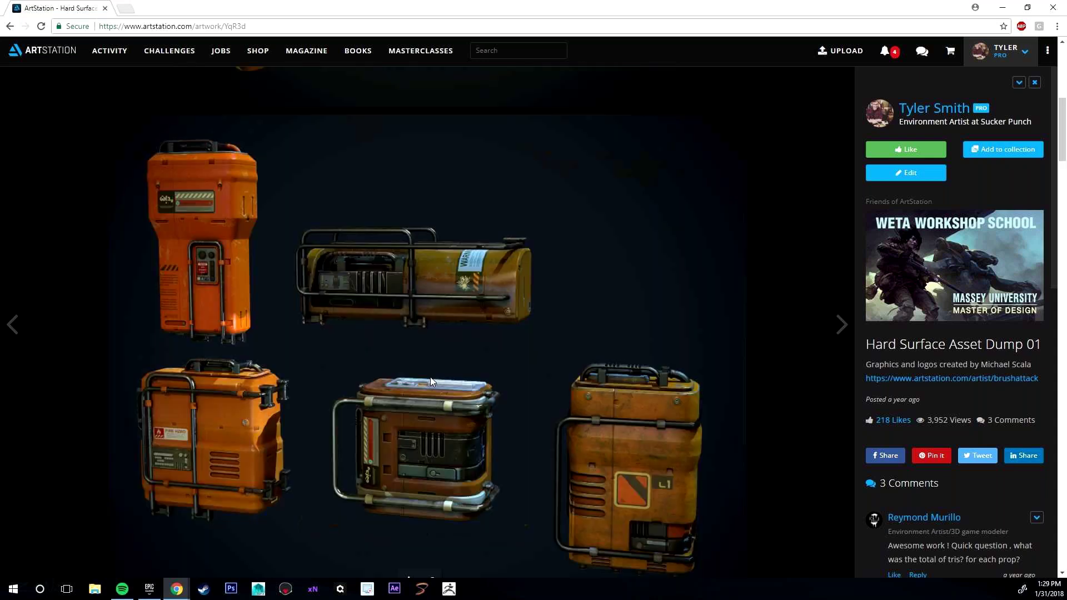
scroll(431, 377, "down", 3)
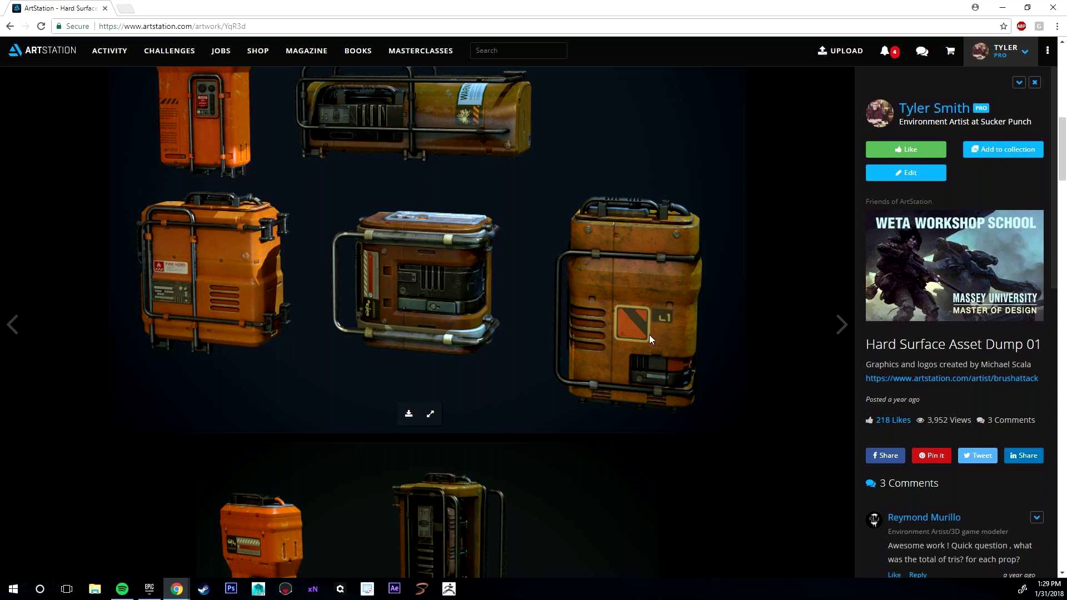
scroll(638, 341, "down", 10)
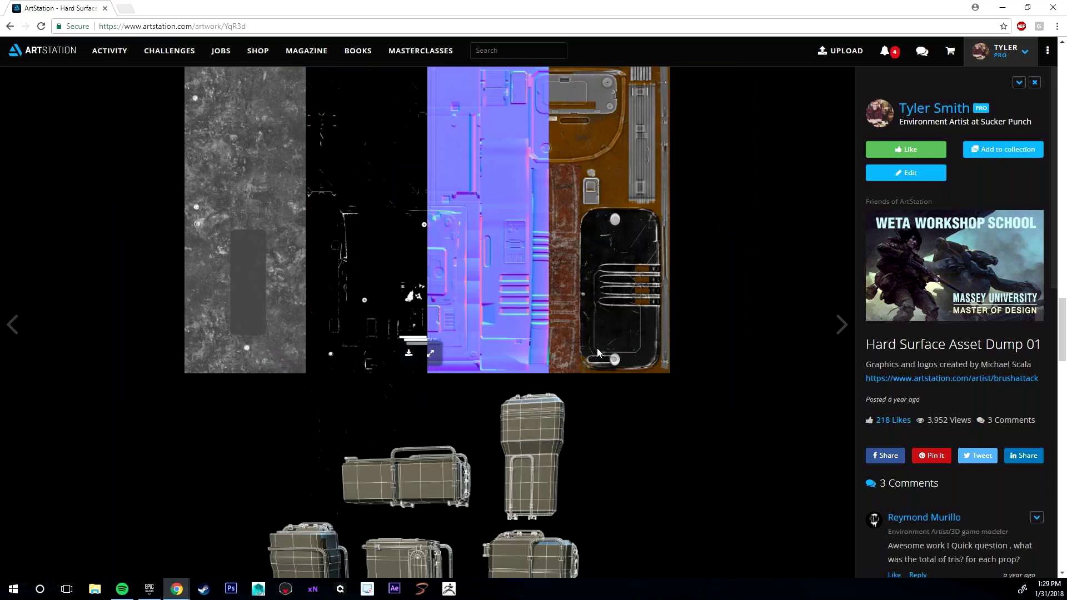
scroll(596, 348, "down", 5)
left_click(431, 507)
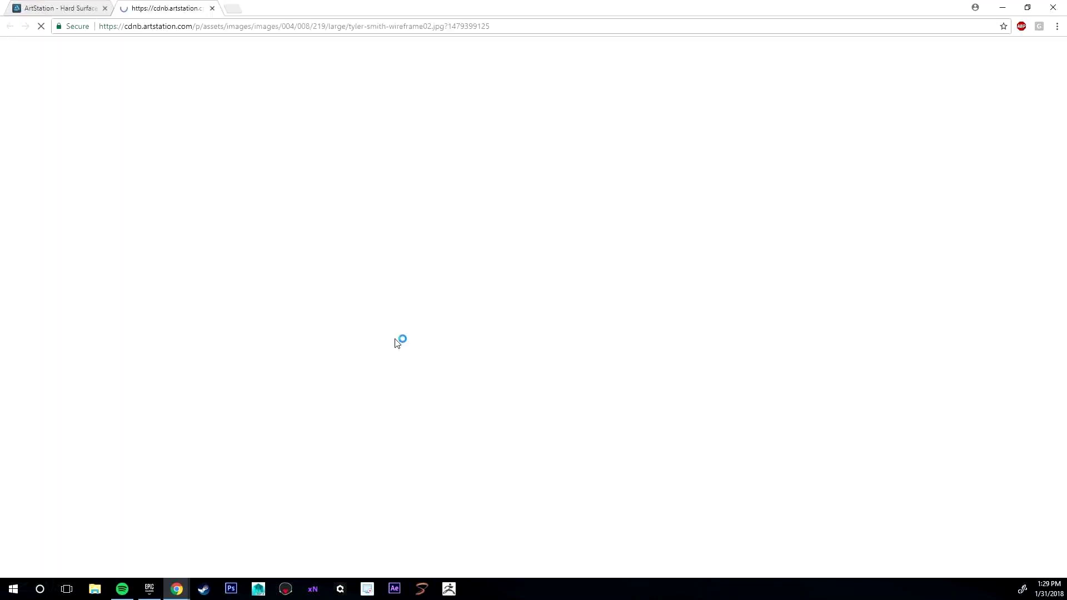
left_click(488, 289)
scroll(749, 99, "up", 3)
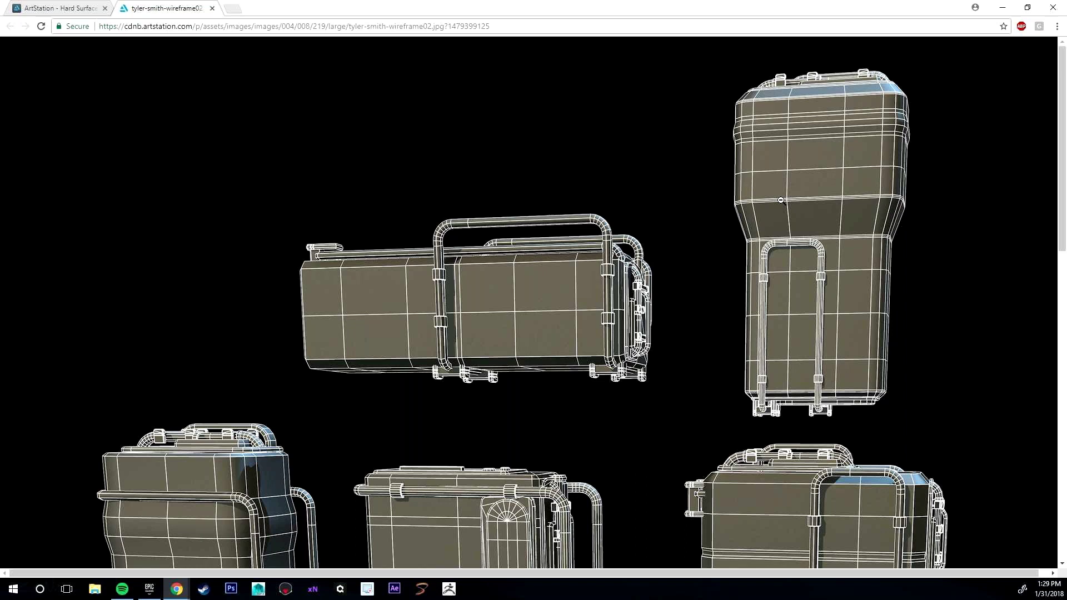
Step: Examine the wireframe edge flow on the upper group of containers, including their bodies, pipes and handles
scroll(780, 200, "down", 2)
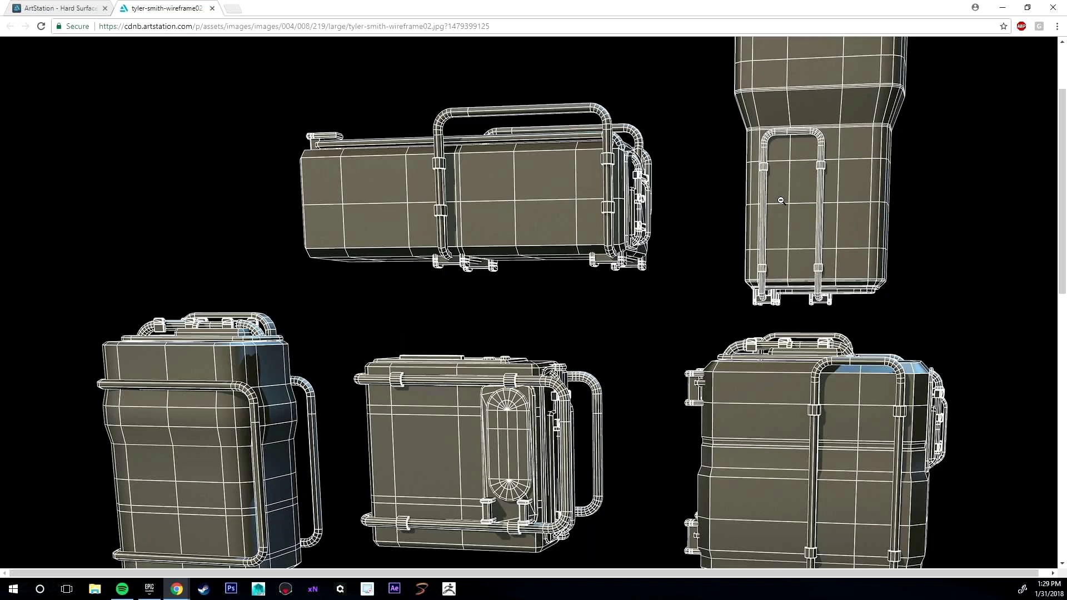
scroll(187, 289, "down", 2)
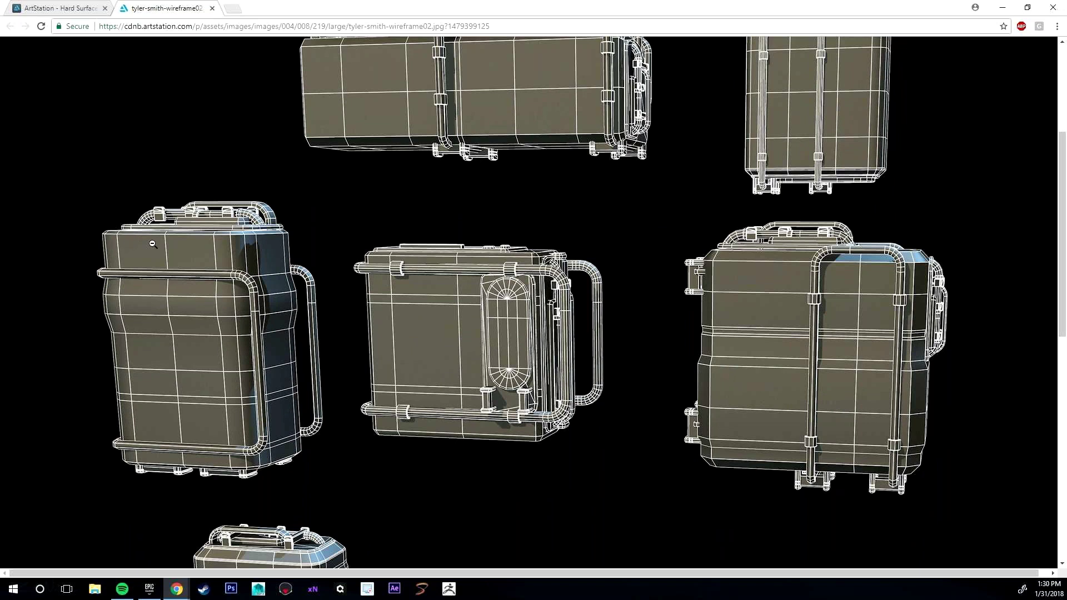
scroll(153, 244, "down", 3)
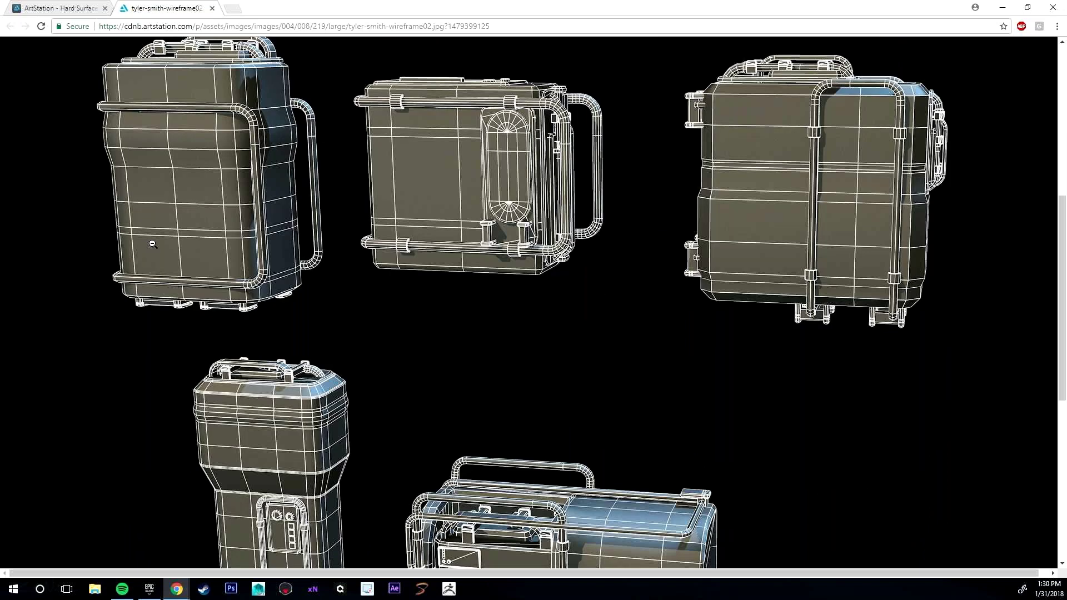
scroll(153, 244, "down", 1)
scroll(152, 242, "up", 3)
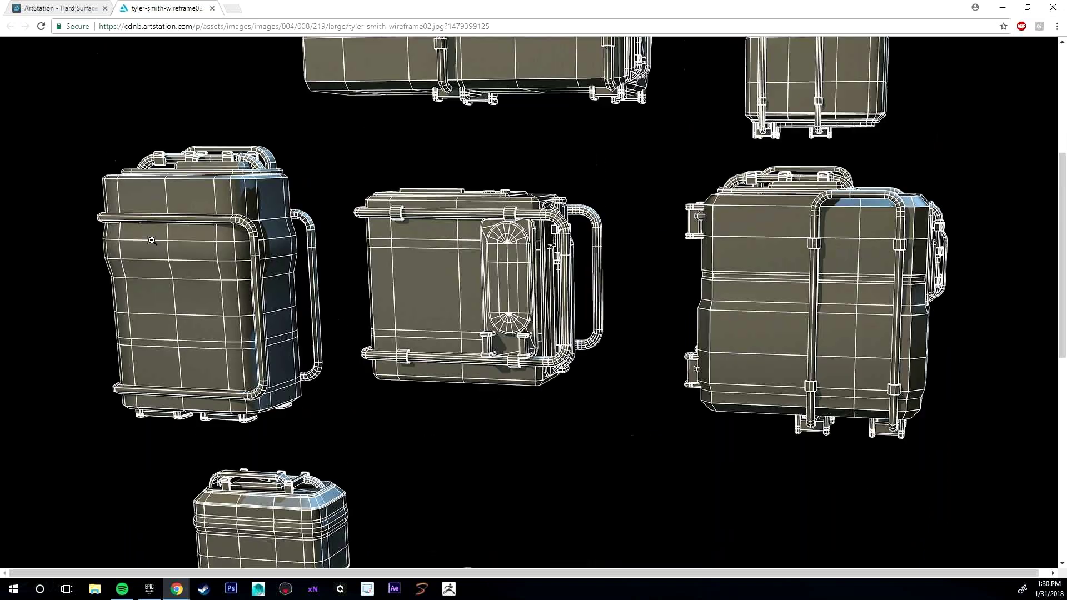
scroll(151, 240, "up", 1)
scroll(151, 239, "down", 3)
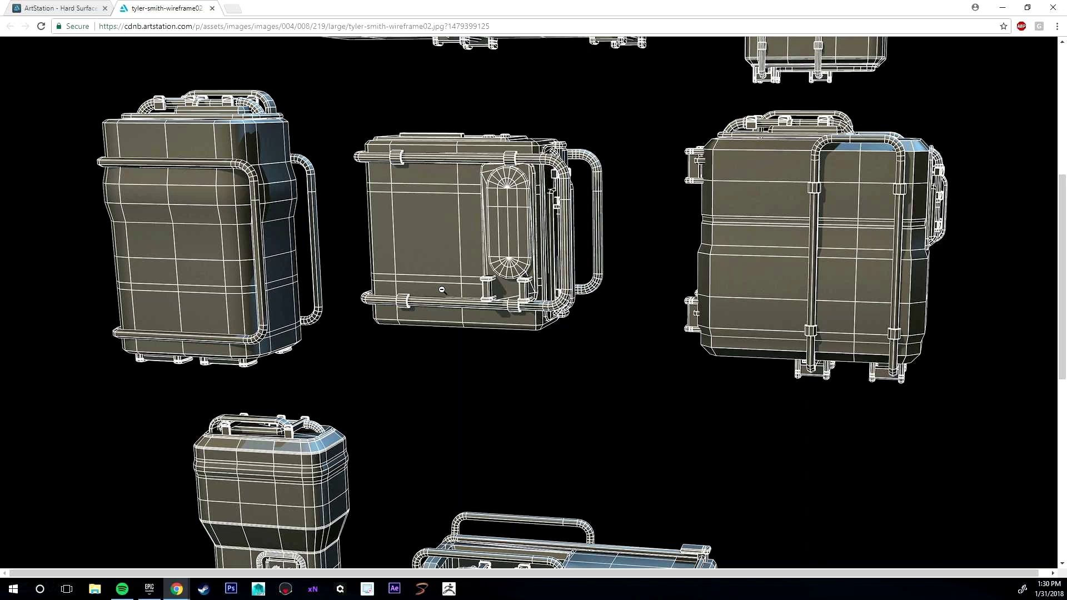
Step: Examine the wireframes of the lower group of containers and compare them with the upper group
scroll(442, 290, "down", 6)
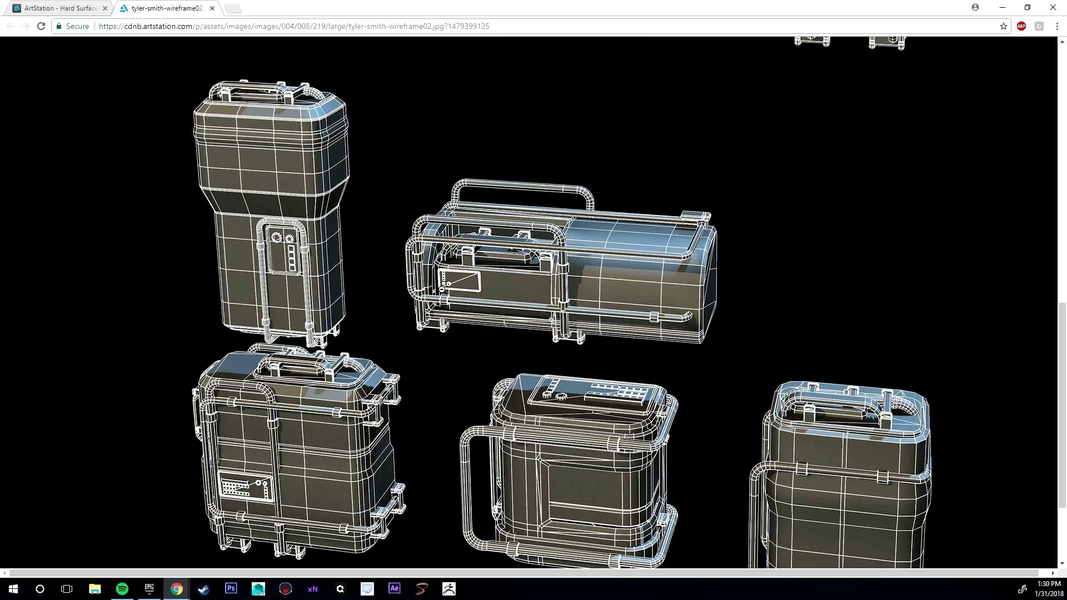
scroll(441, 289, "down", 1)
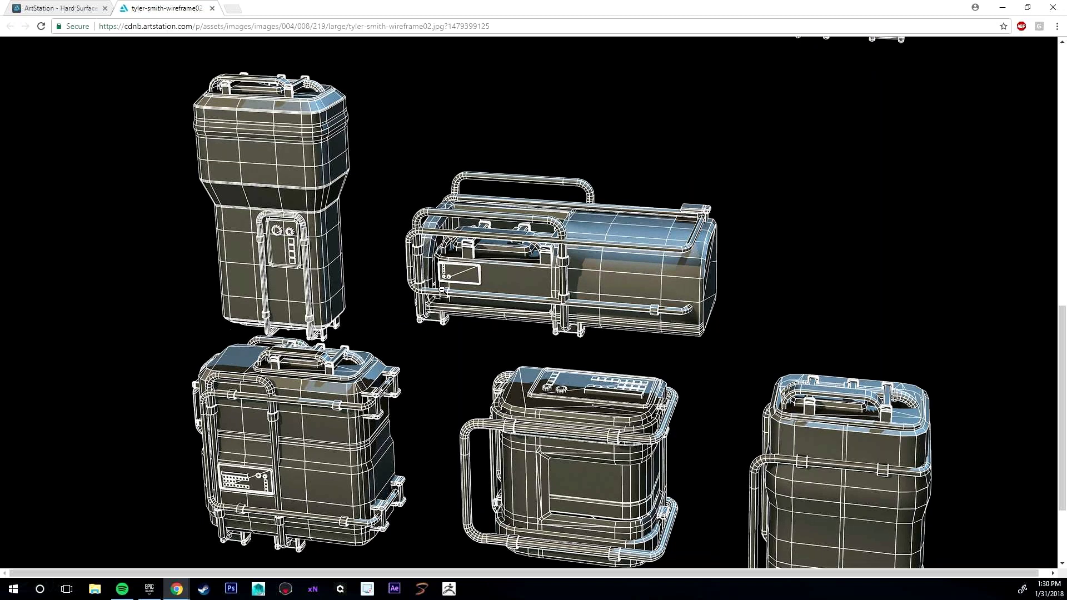
scroll(442, 290, "down", 2)
scroll(442, 290, "up", 8)
scroll(441, 289, "up", 6)
scroll(442, 289, "down", 4)
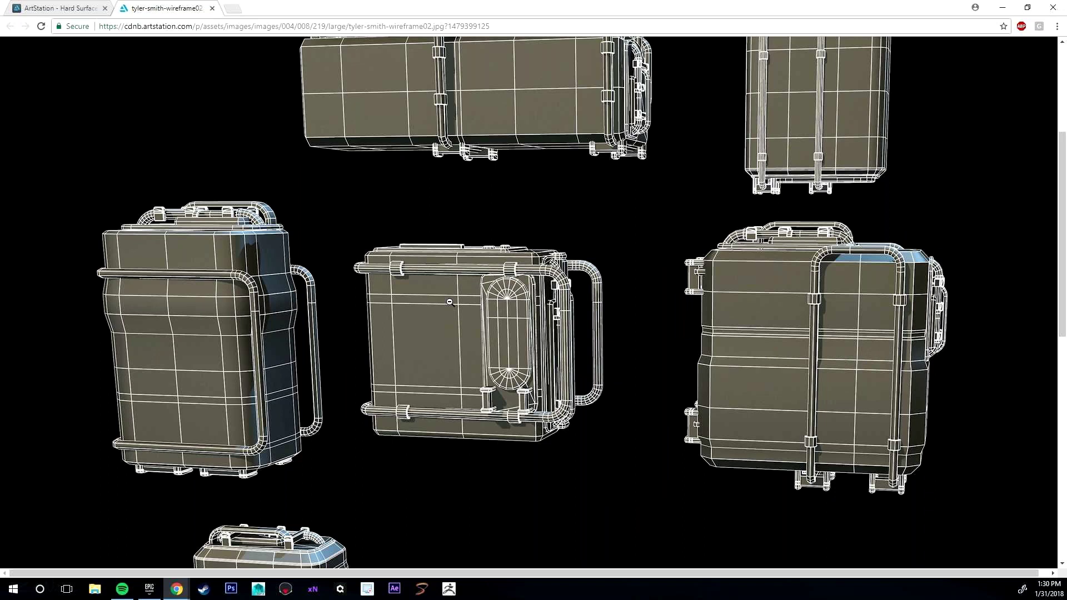
scroll(449, 302, "up", 4)
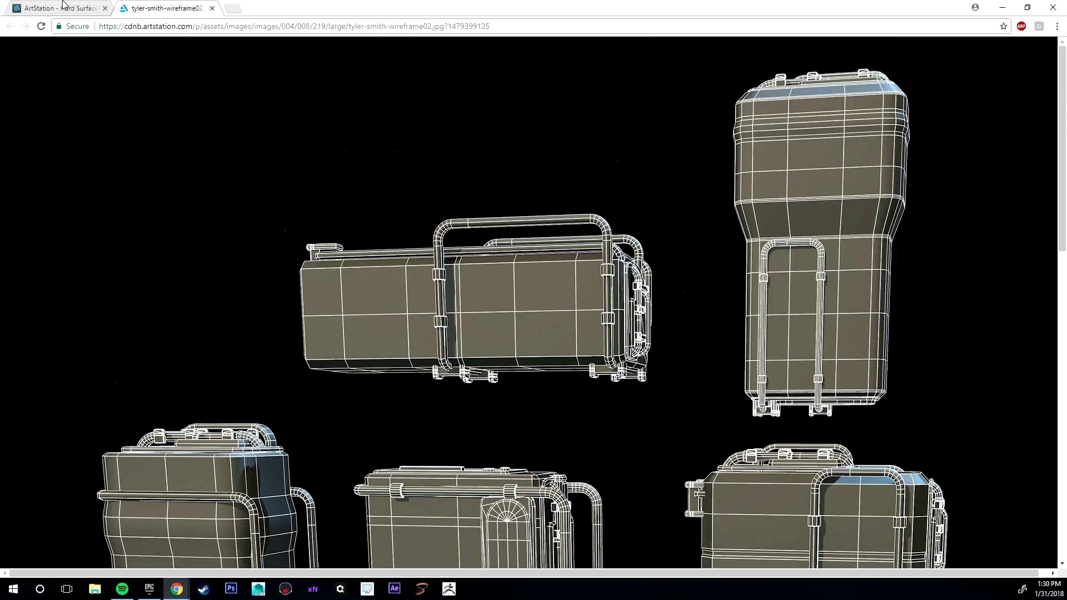
Step: Return to the artwork page and open the front-view orange container render at full size in its own tab
left_click(58, 8)
scroll(536, 405, "down", 8)
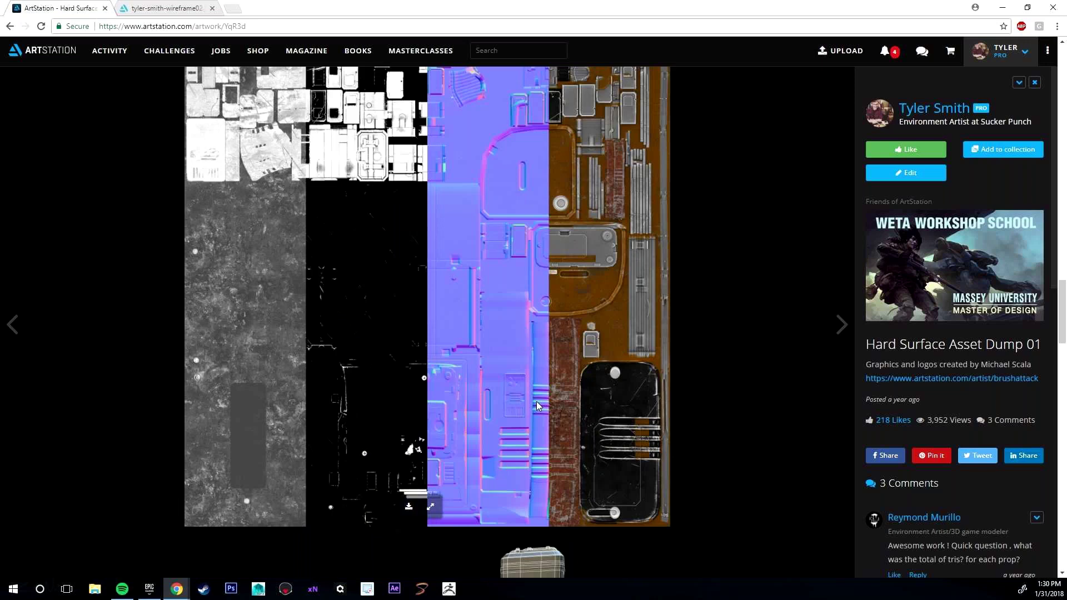
scroll(537, 405, "up", 15)
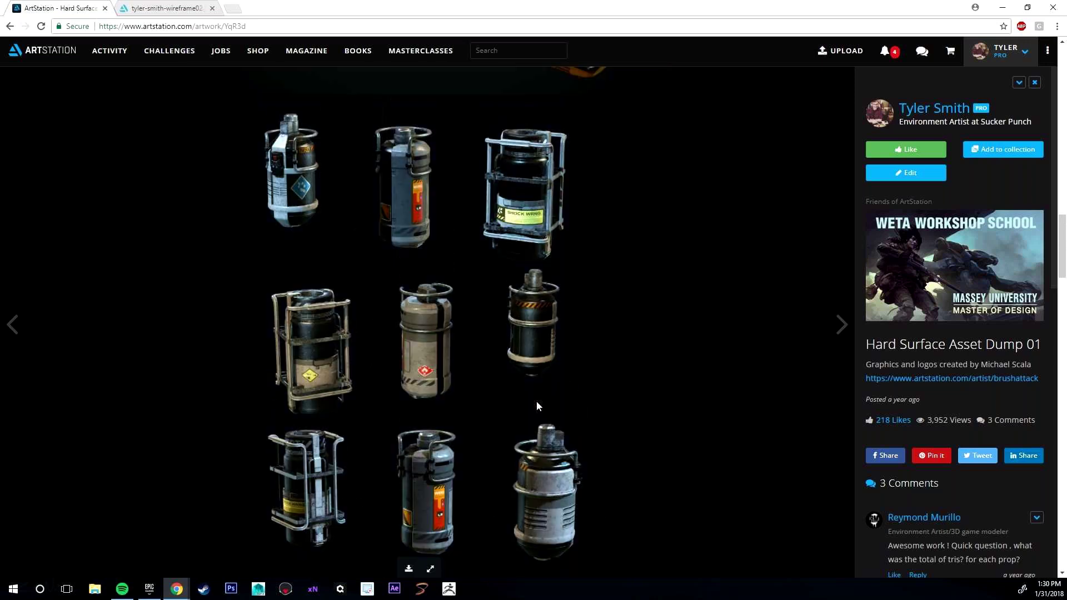
scroll(537, 406, "up", 10)
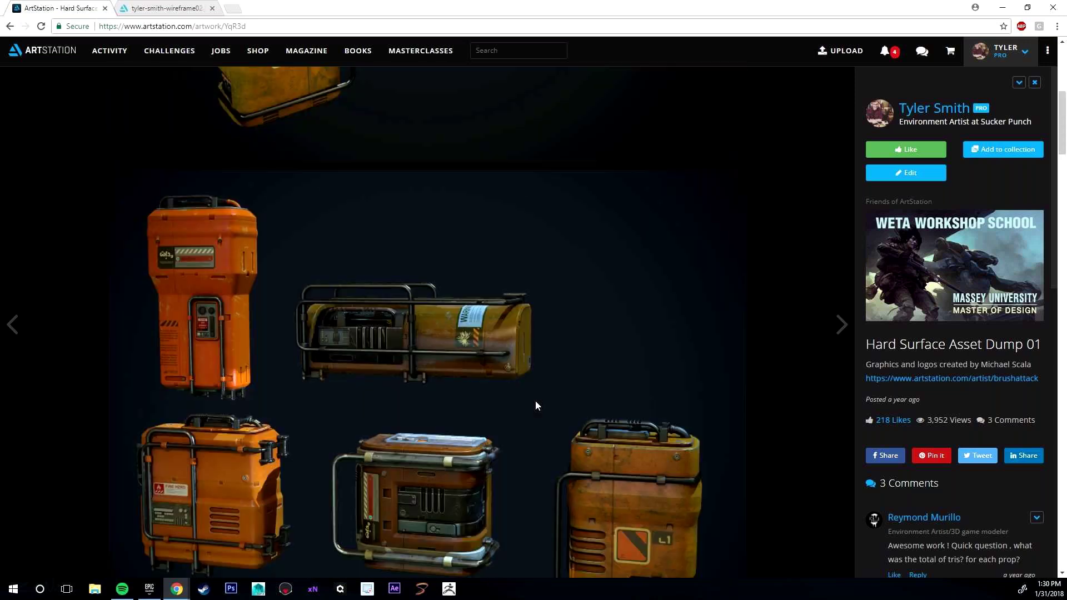
scroll(421, 435, "up", 3)
scroll(340, 328, "down", 5)
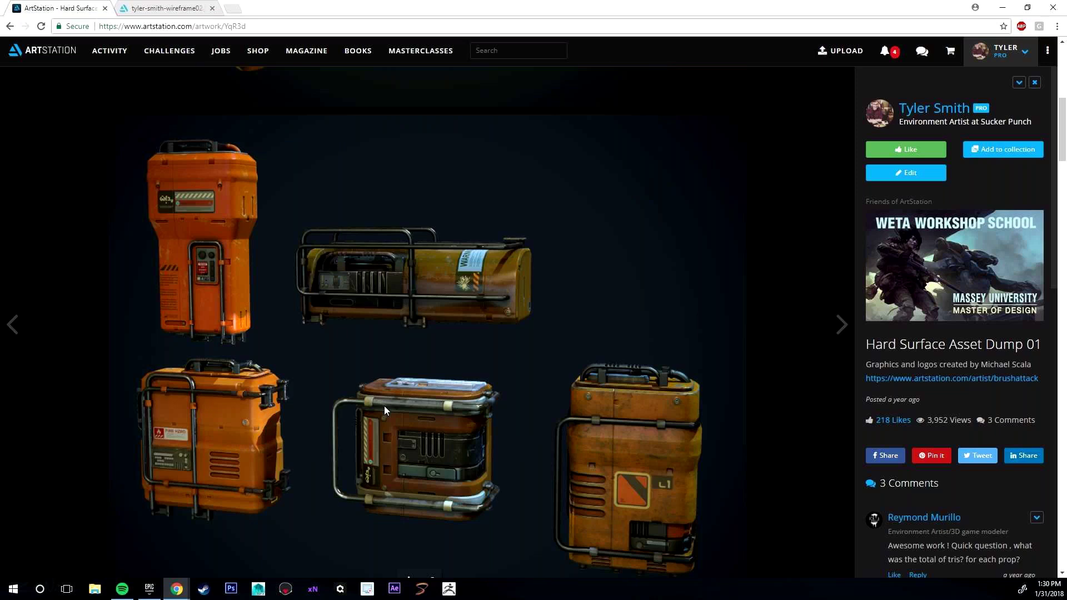
scroll(389, 378, "down", 5)
left_click(431, 360)
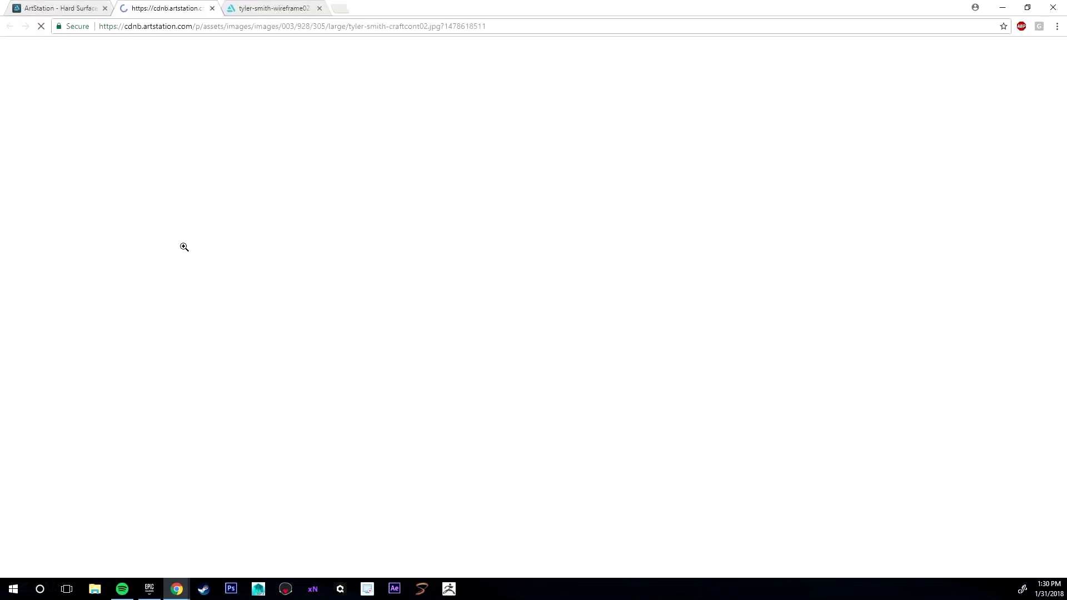
left_click(197, 198)
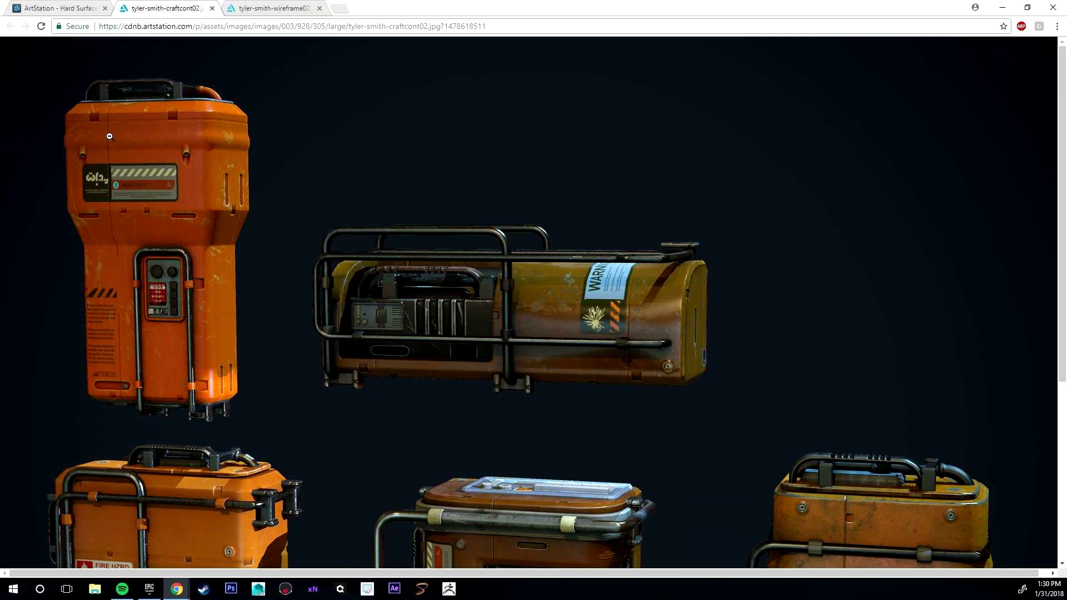
Step: Inspect the lower row of containers in the full-size render and close that image
scroll(358, 342, "down", 5)
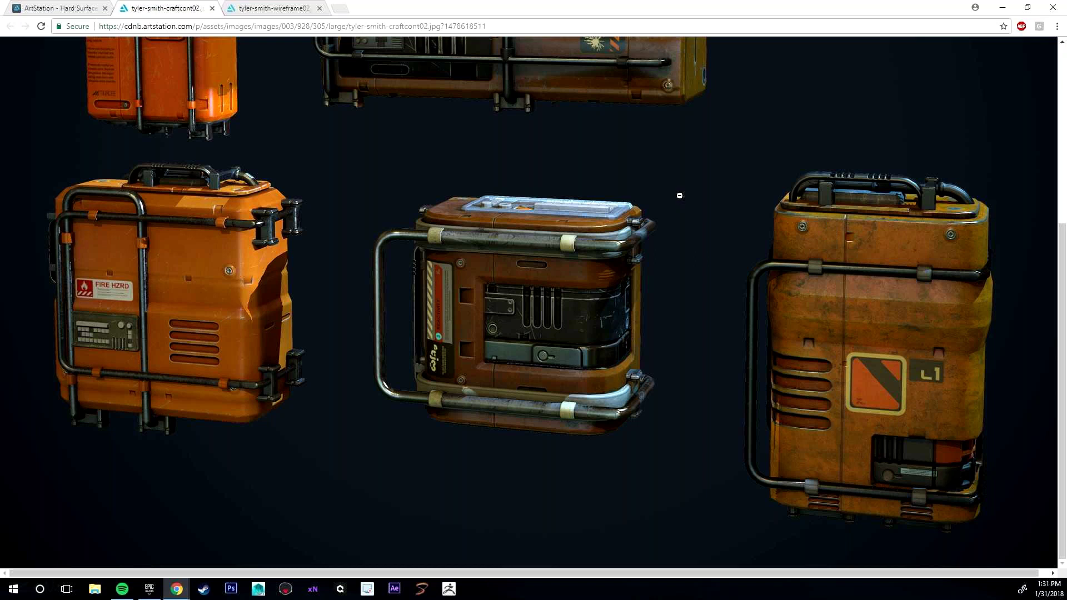
scroll(601, 412, "up", 2)
scroll(639, 445, "down", 2)
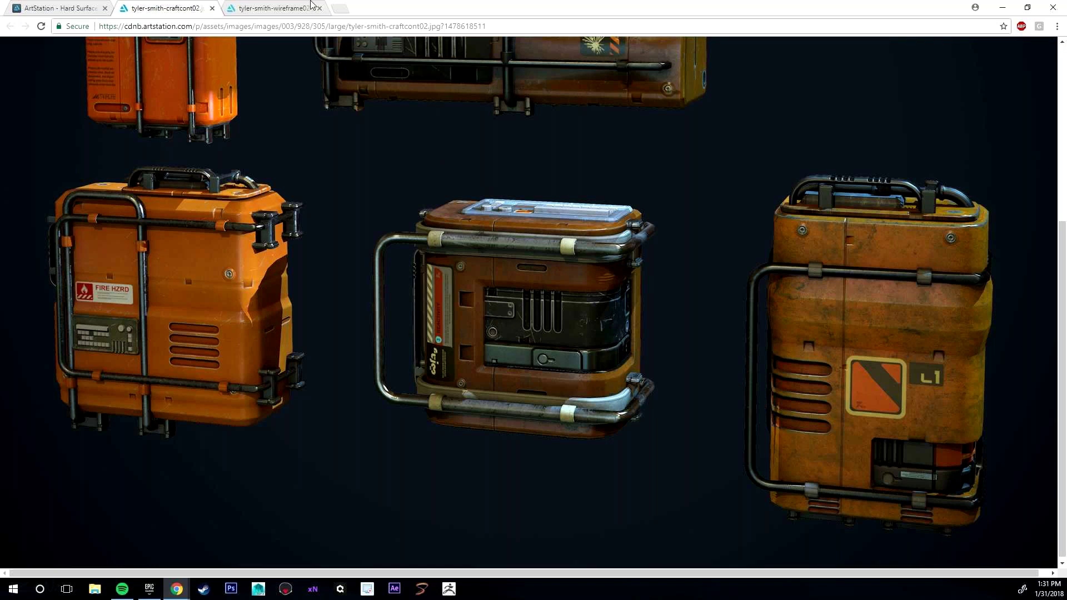
left_click(213, 8)
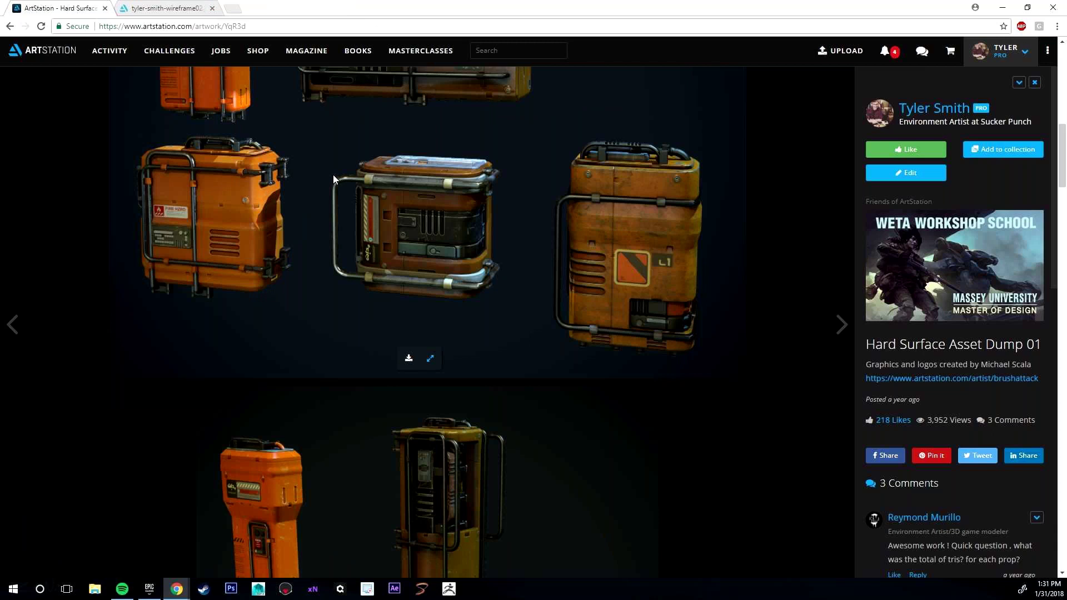
Step: Look over the upper and lower rows of the front-view container render on the artwork page
scroll(382, 278, "up", 4)
scroll(381, 300, "up", 1)
scroll(382, 315, "down", 4)
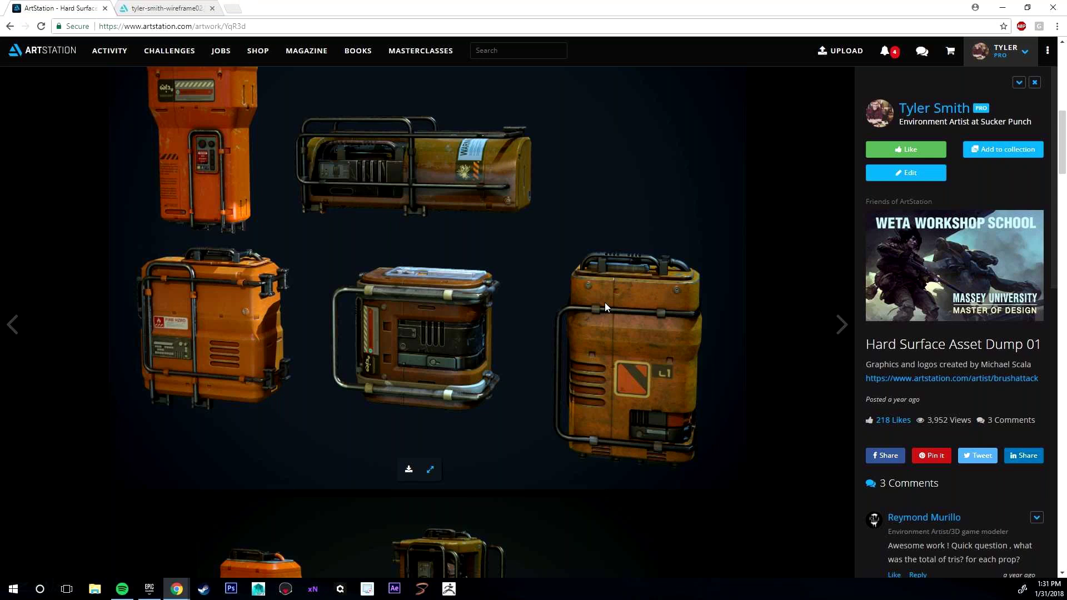
Step: Launch ZBrush and expand its window to fill the screen
left_click(448, 590)
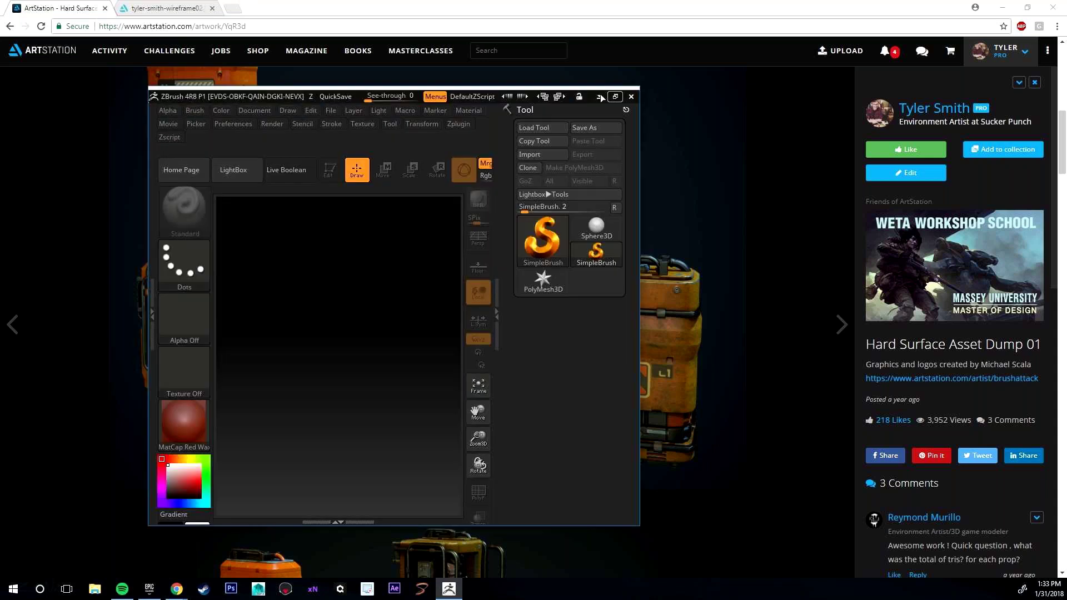
left_click(601, 95)
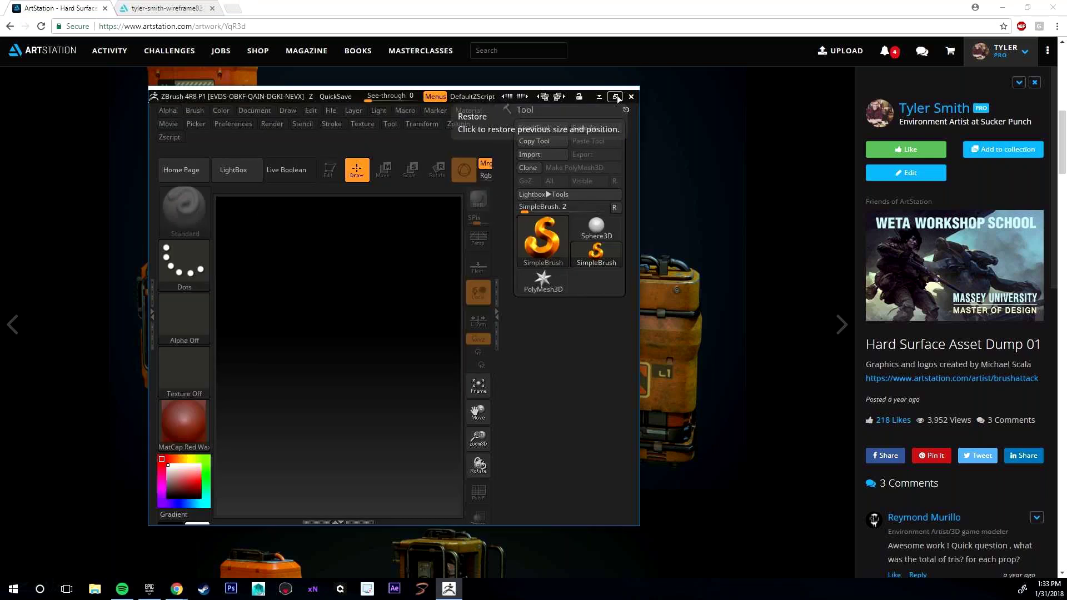
left_click(615, 97)
Step: Place a Cube3D primitive on the canvas and put it in Edit mode, viewed close up from an angle
left_click(966, 137)
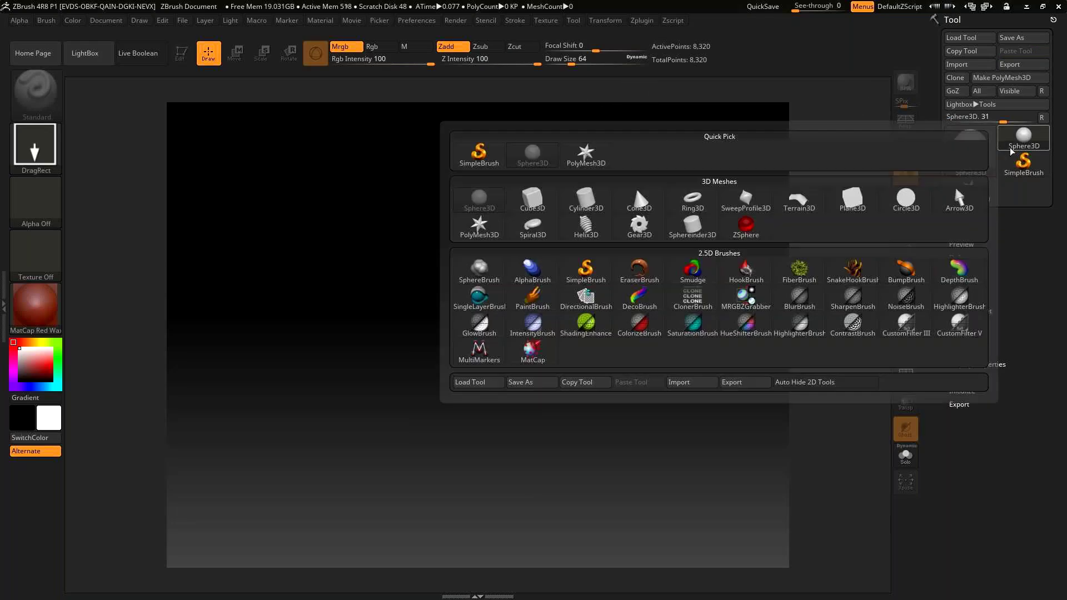
left_click(549, 202)
left_click_drag(469, 281, 555, 233)
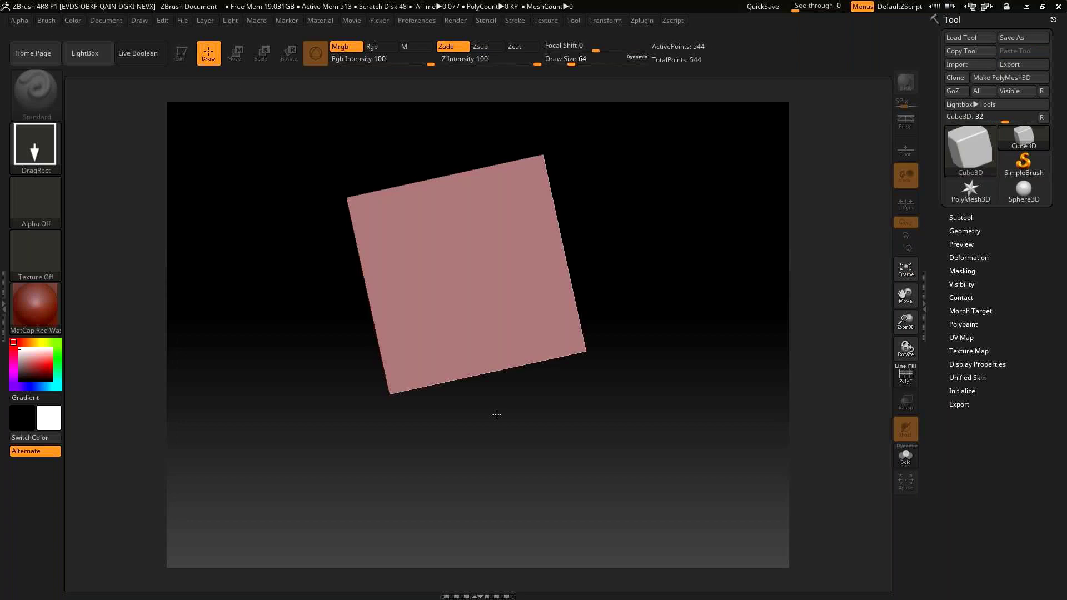
left_click(181, 53)
left_click_drag(639, 233, 688, 261)
left_click_drag(906, 319, 920, 300)
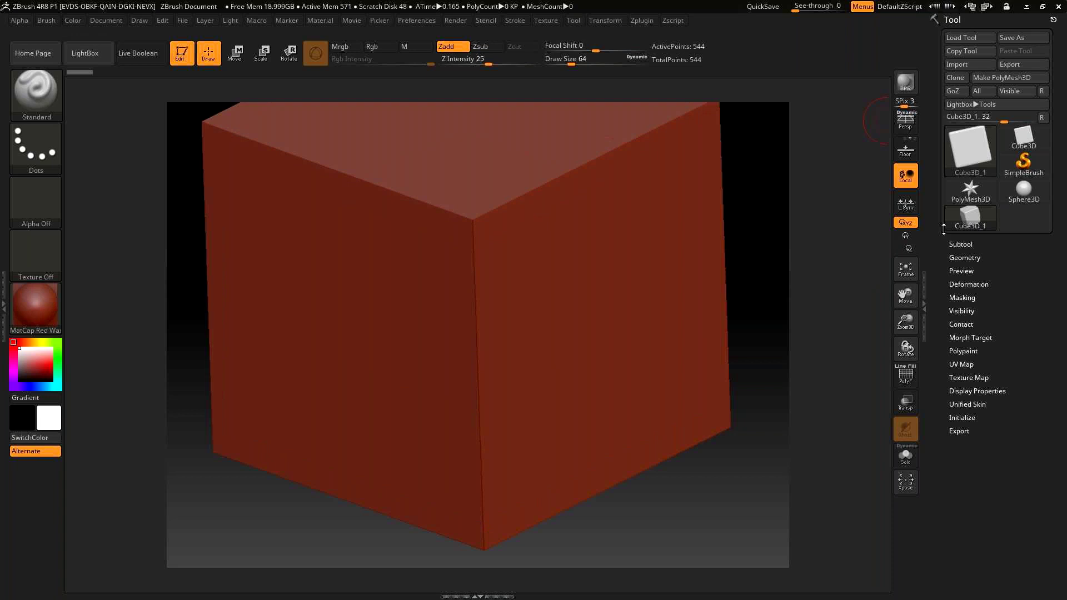
Step: Convert the cube to a PolyMesh3D and, with subdivision smoothing switched off, divide it twice to subdivision level 3
left_click(976, 257)
left_click(1007, 78)
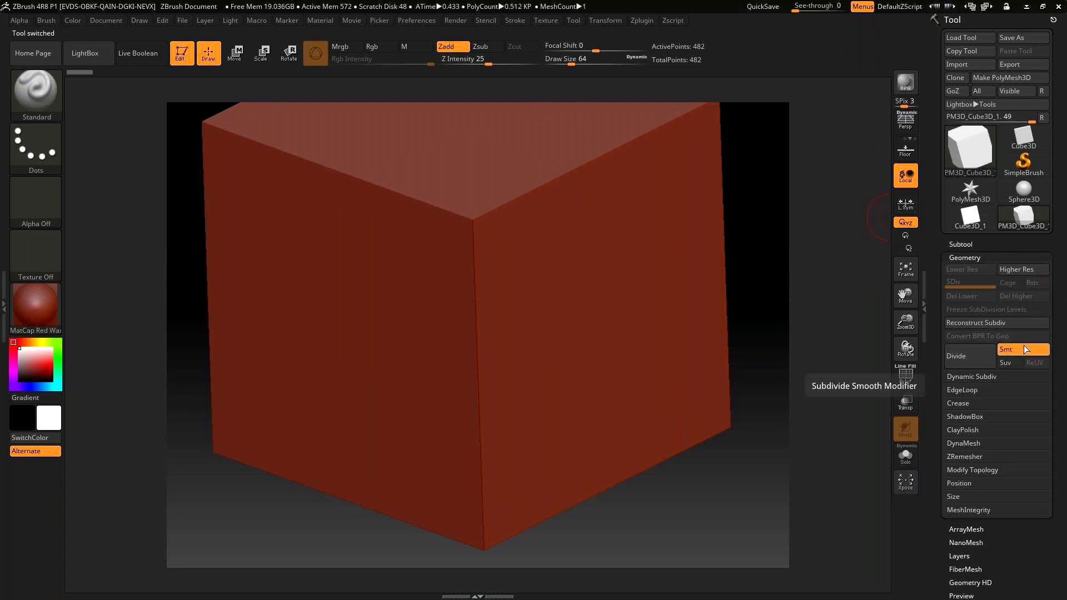
left_click(1026, 351)
left_click(972, 359)
left_click(972, 359)
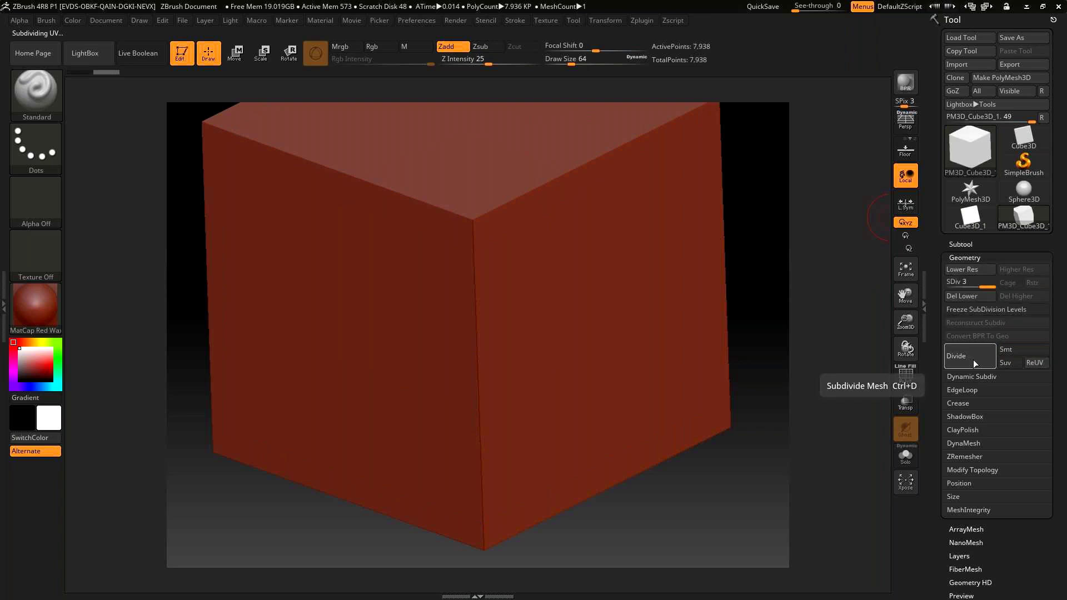
Step: Switch subdivision smoothing back on and divide the cube three more times to subdivision level 6
left_click(1022, 350)
left_click(977, 357)
left_click(978, 356)
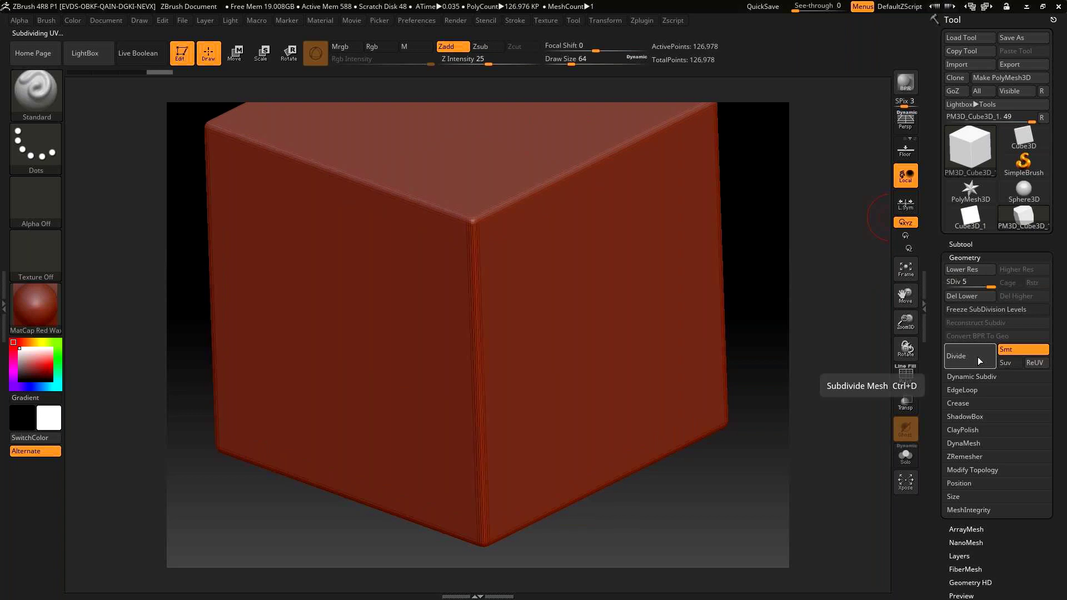
left_click(977, 357)
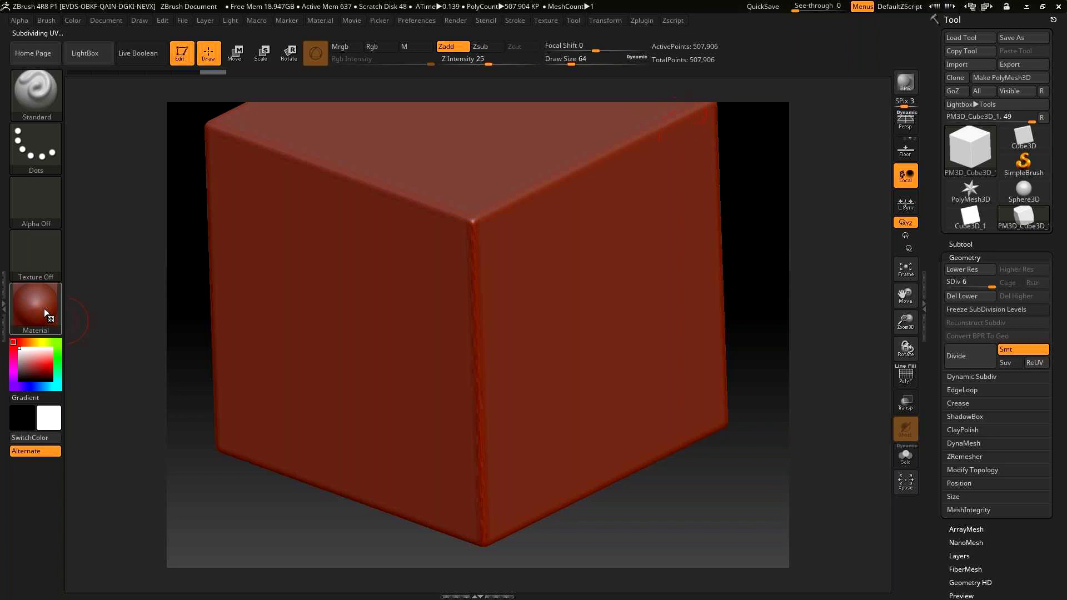
Step: Apply the Metal 01 material to the cube and convert it to a DynaMesh at resolution 944
key("m")
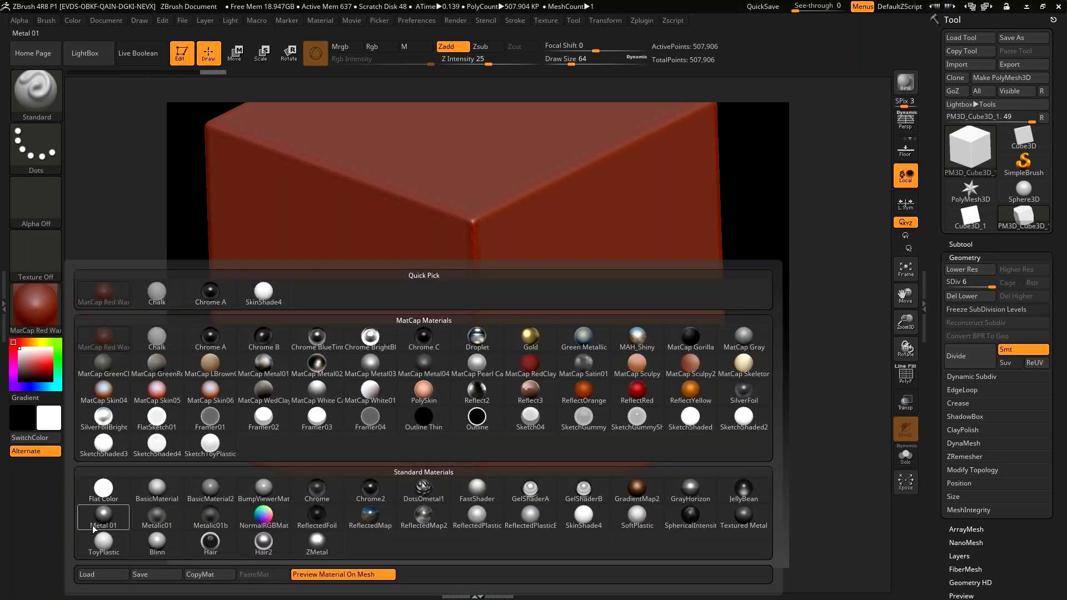
left_click(97, 528)
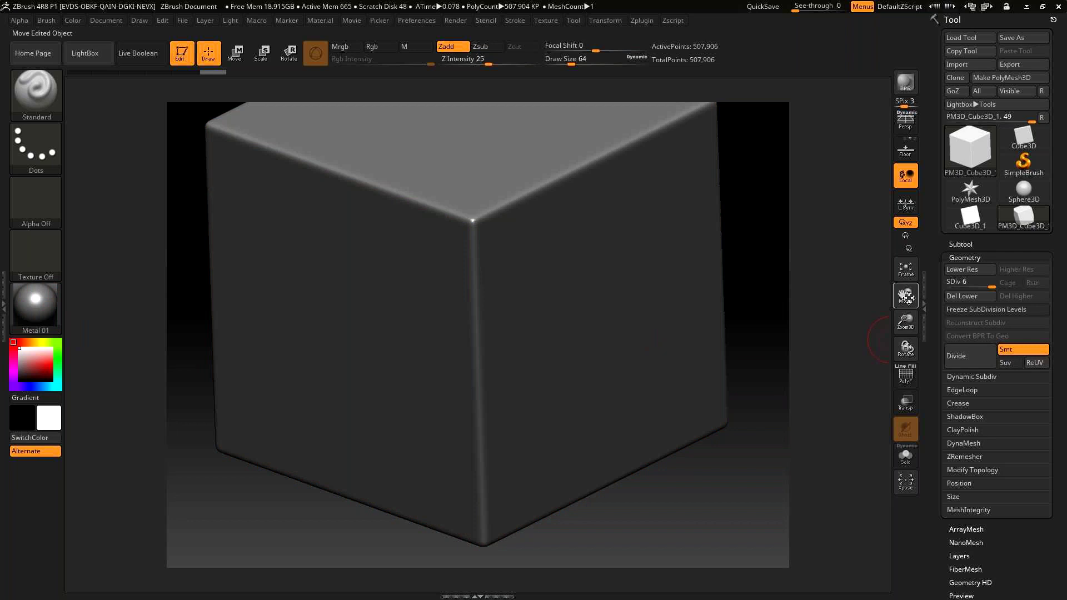
left_click_drag(905, 295, 902, 371)
left_click(963, 443)
left_click(977, 470)
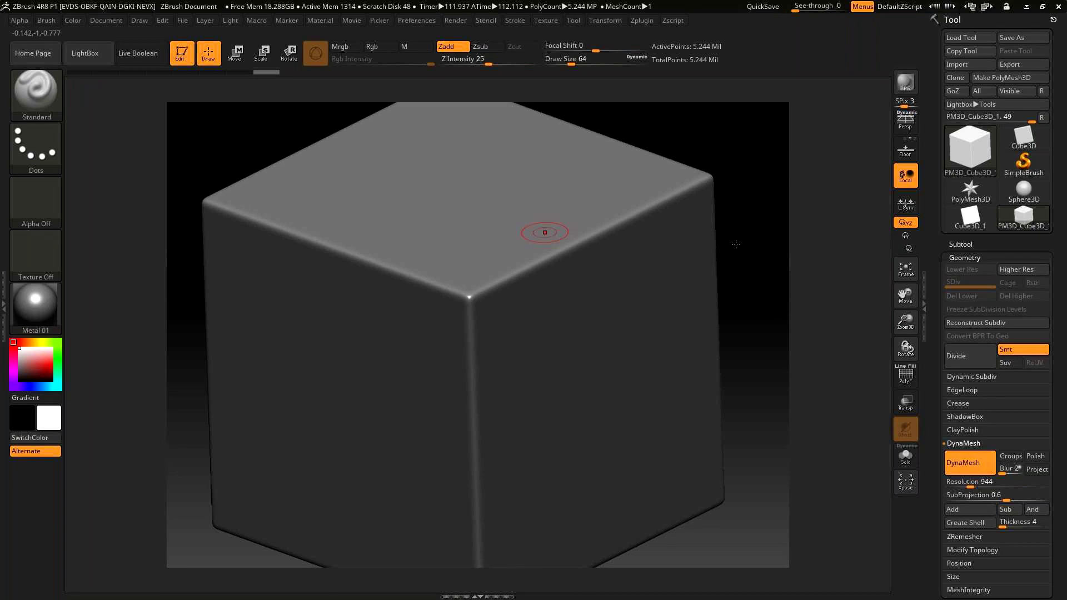
left_click_drag(748, 215, 745, 222)
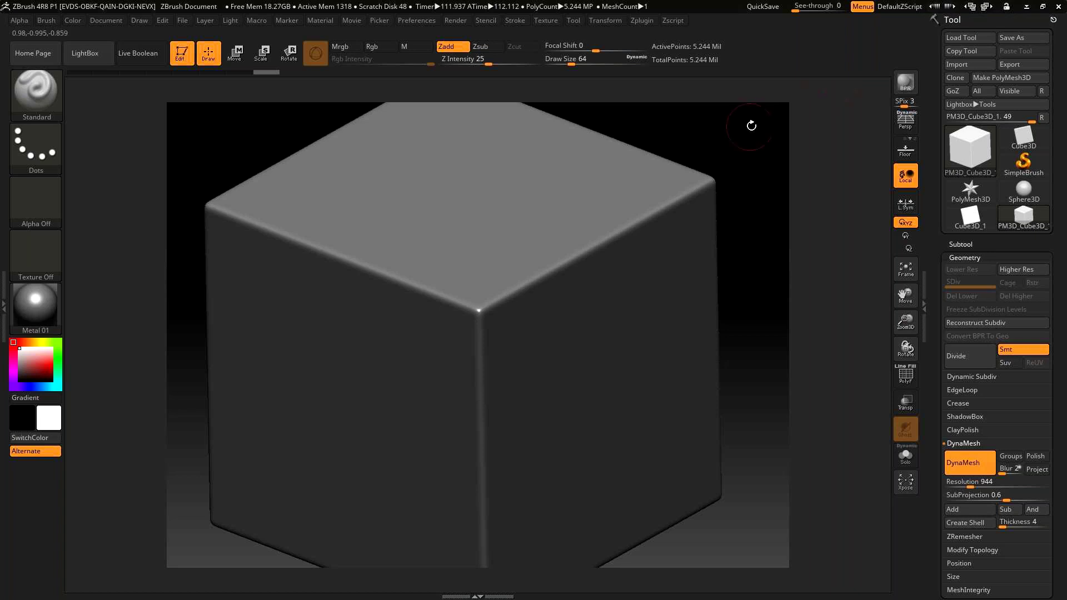
left_click_drag(756, 128, 801, 127)
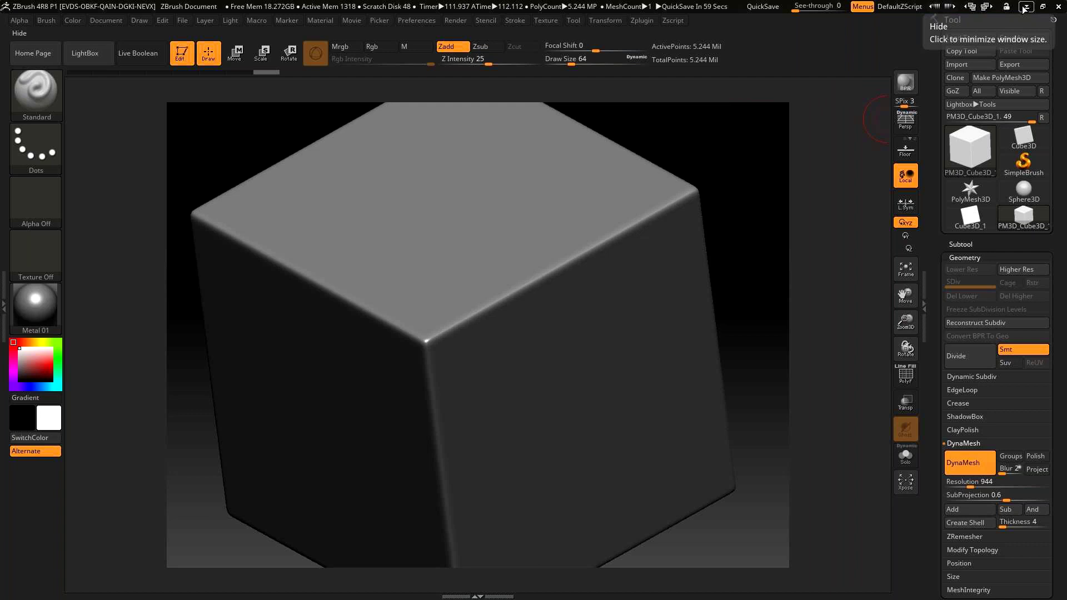
left_click_drag(731, 148, 736, 169)
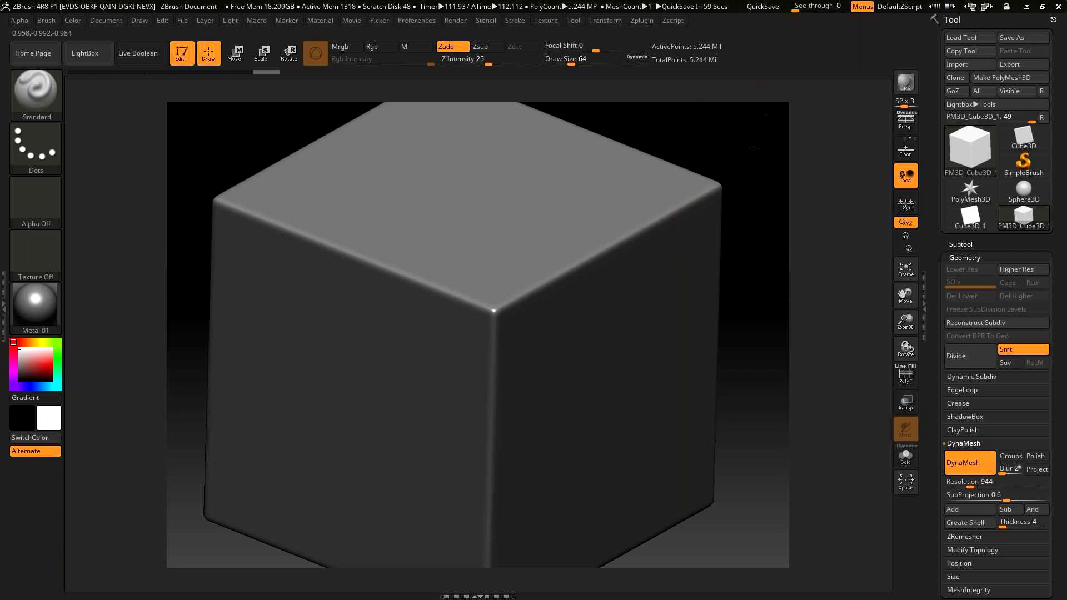
left_click_drag(751, 147, 744, 140)
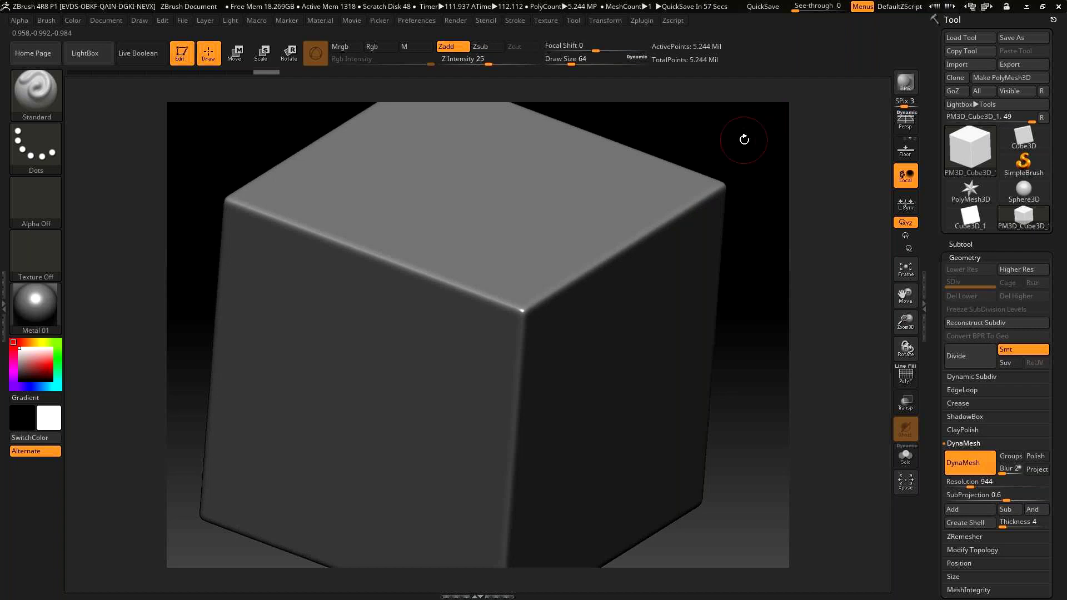
left_click_drag(744, 139, 742, 144)
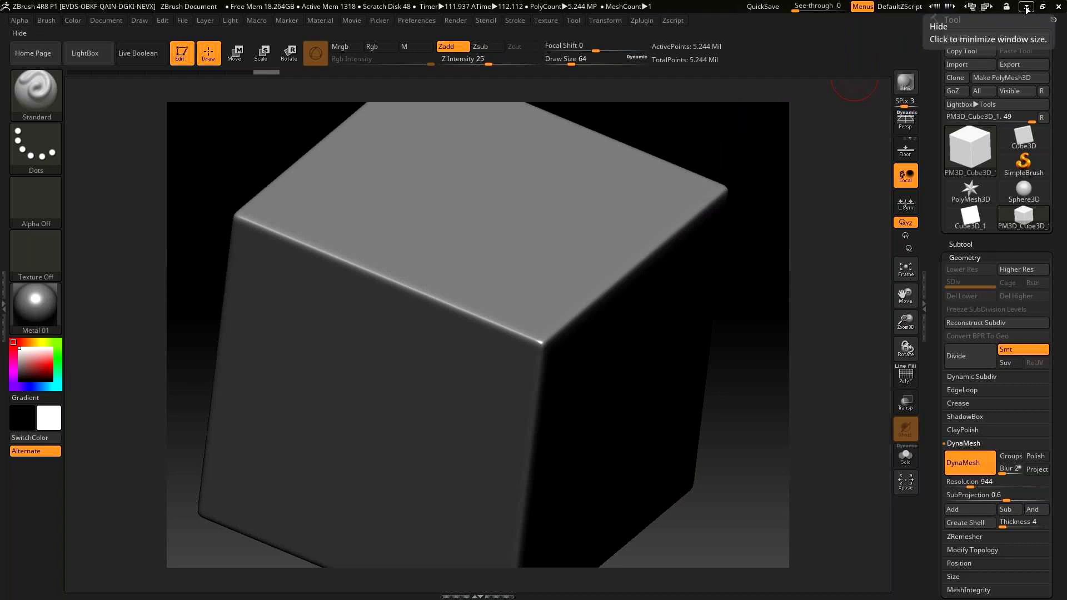
left_click_drag(698, 231, 540, 352)
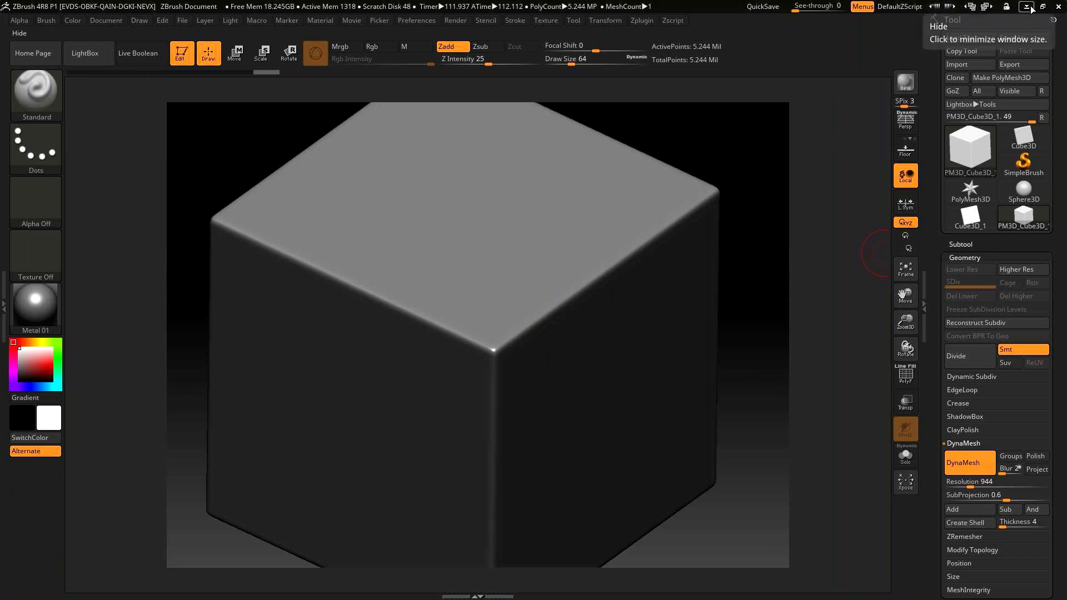
Step: Look over the brush folders in LightBox and close it
left_click(81, 55)
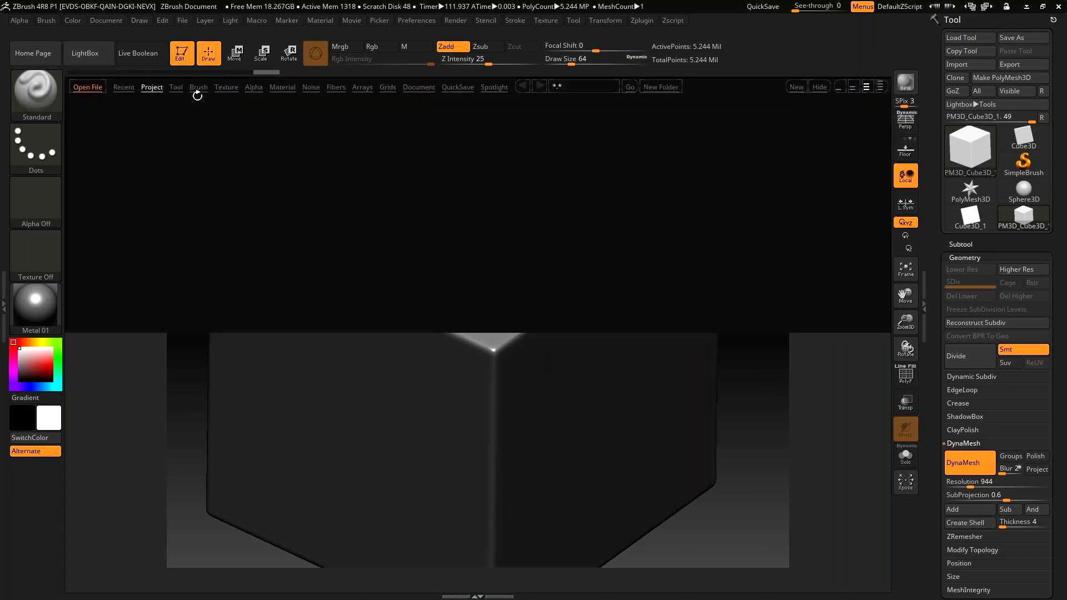
left_click(200, 86)
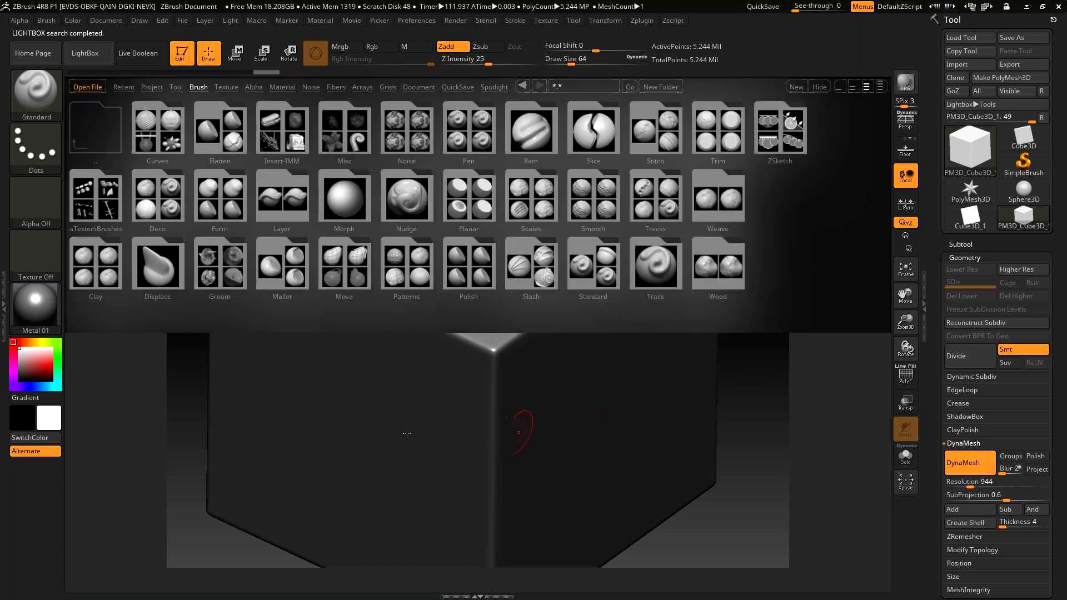
key("comma")
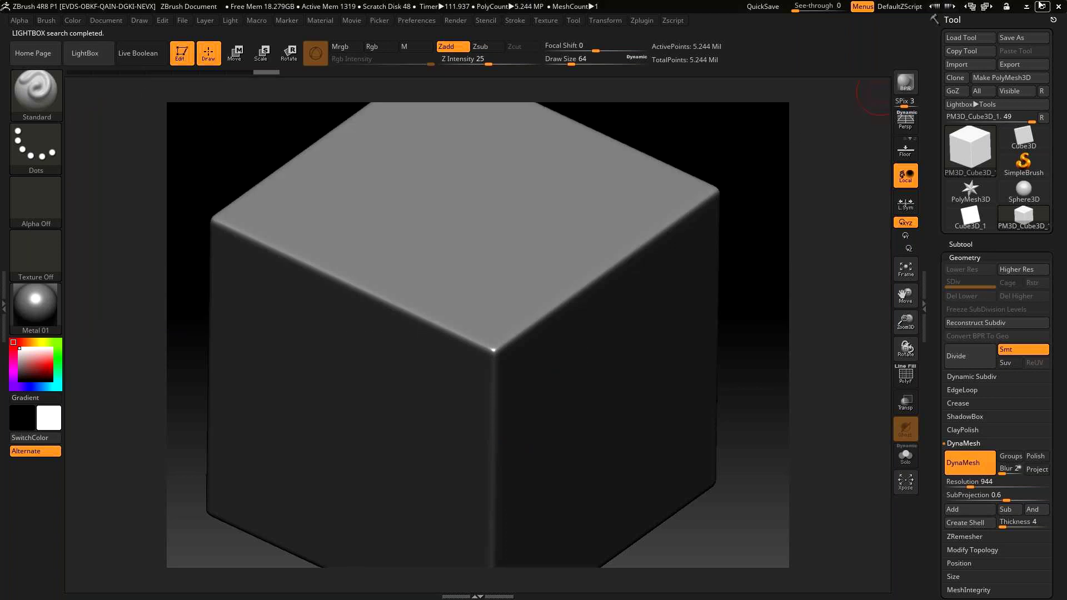
Step: Switch to the ArtStation artwork page in the browser, look over the container renders and wireframes, and return to ZBrush
left_click(1026, 6)
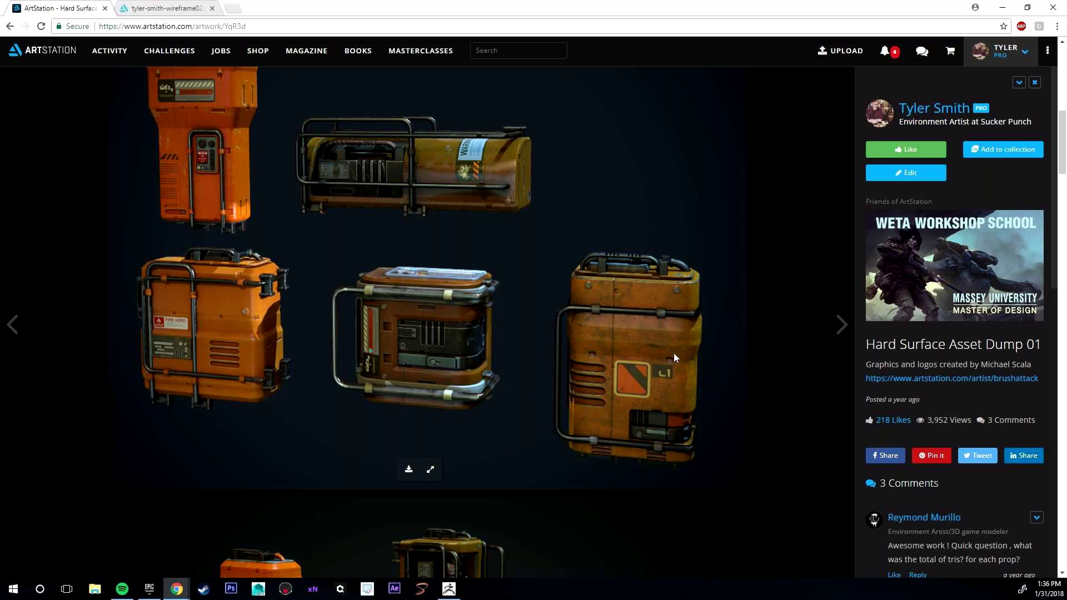
scroll(489, 349, "down", 2)
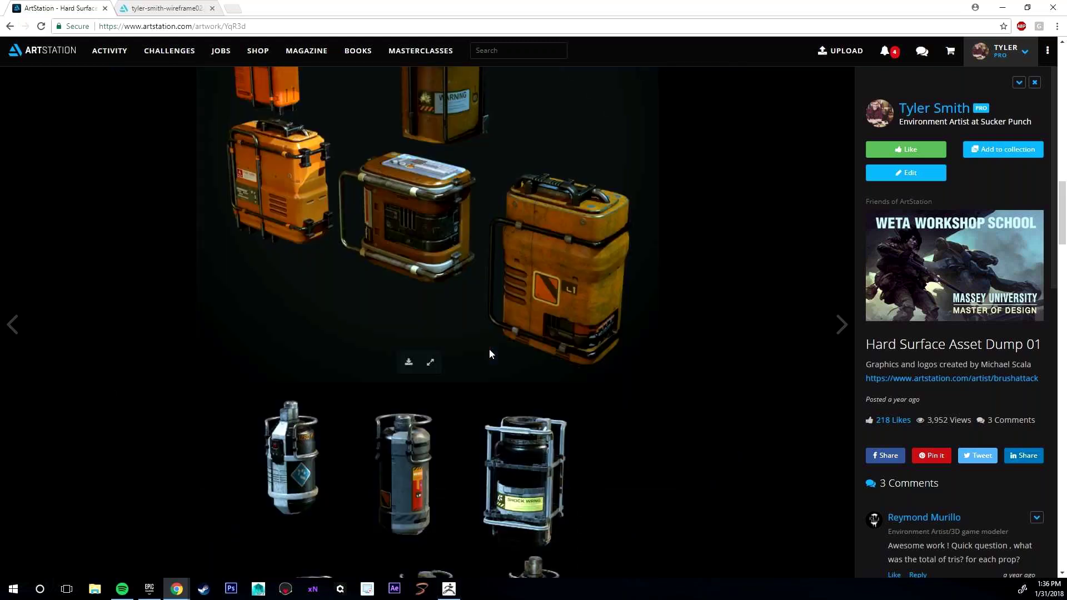
scroll(489, 354, "down", 20)
scroll(482, 364, "up", 8)
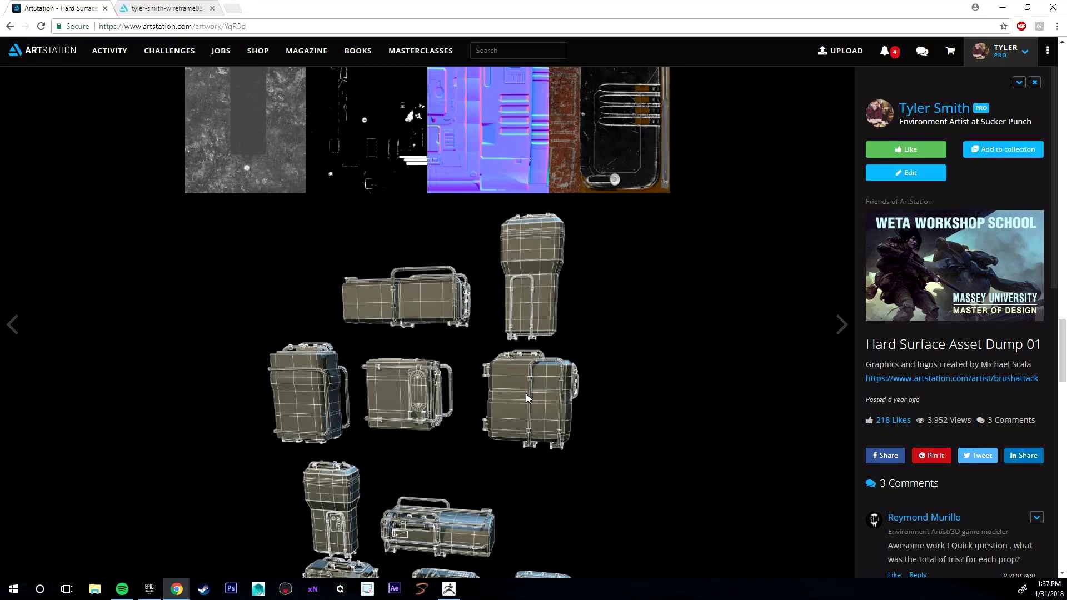
left_click(449, 588)
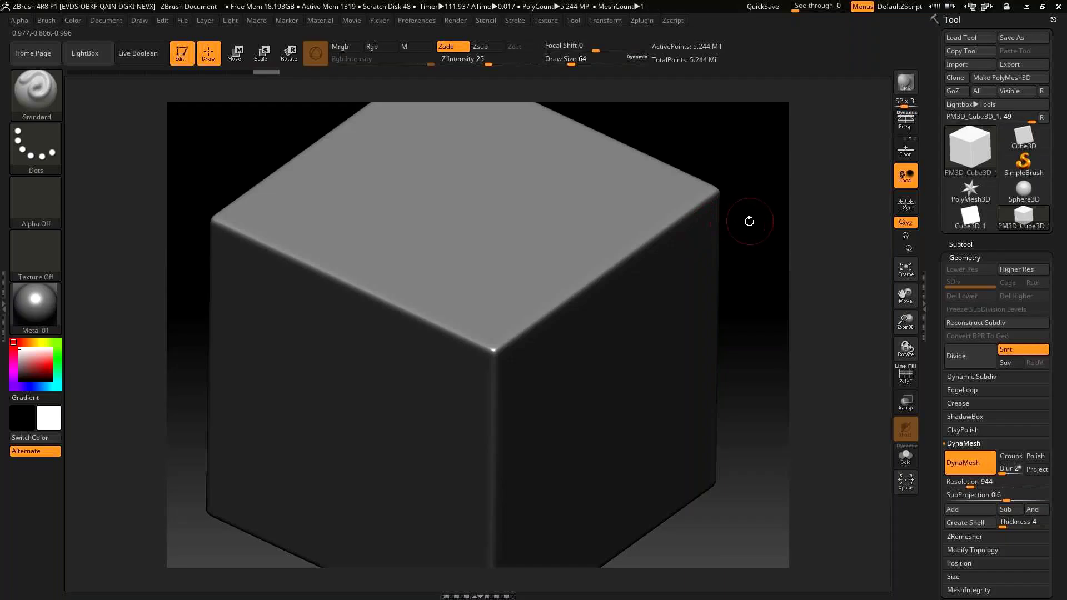
Step: Check the DynaMesh cube's mesh density with the PolyFrame display and switch that display off
left_click_drag(745, 243, 577, 392)
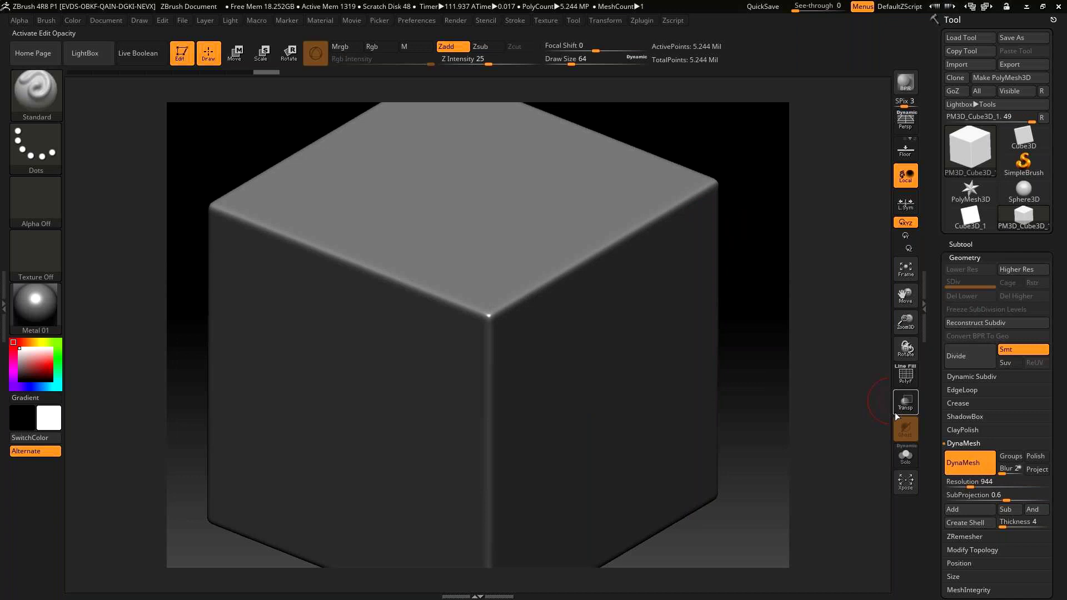
key("shift+f")
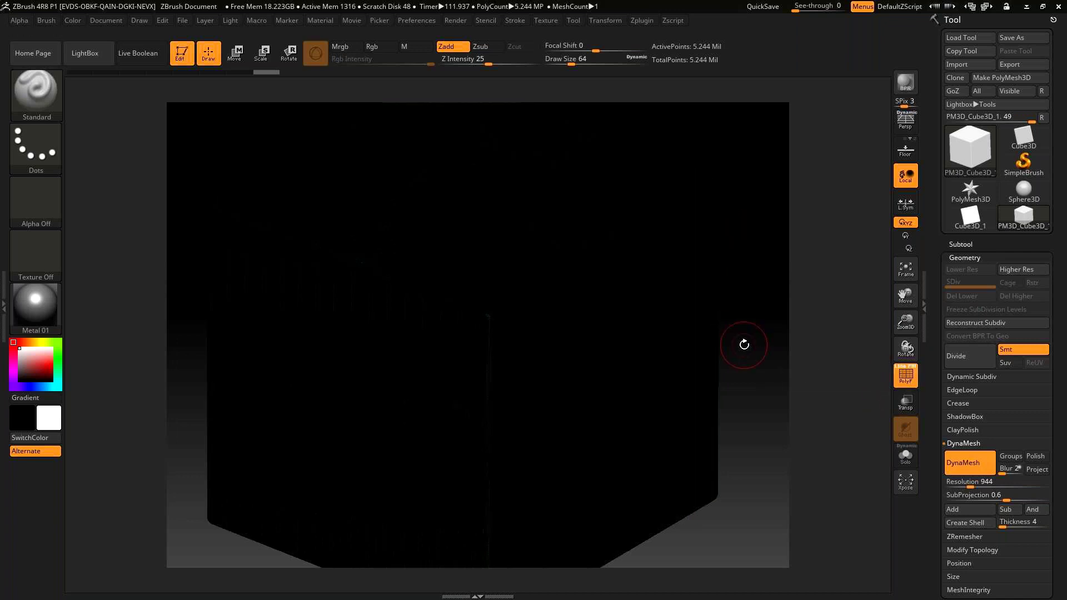
left_click(906, 380)
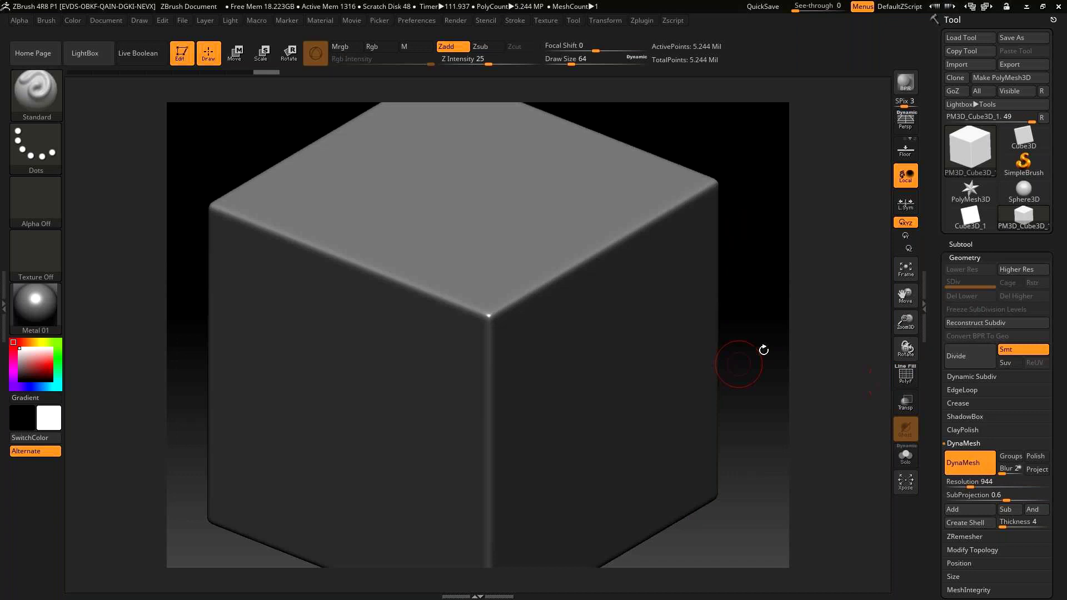
Step: Stamp Alpha 29 onto a side face of the cube using the Standard brush with the DragRect stroke
left_click_drag(757, 324, 666, 300)
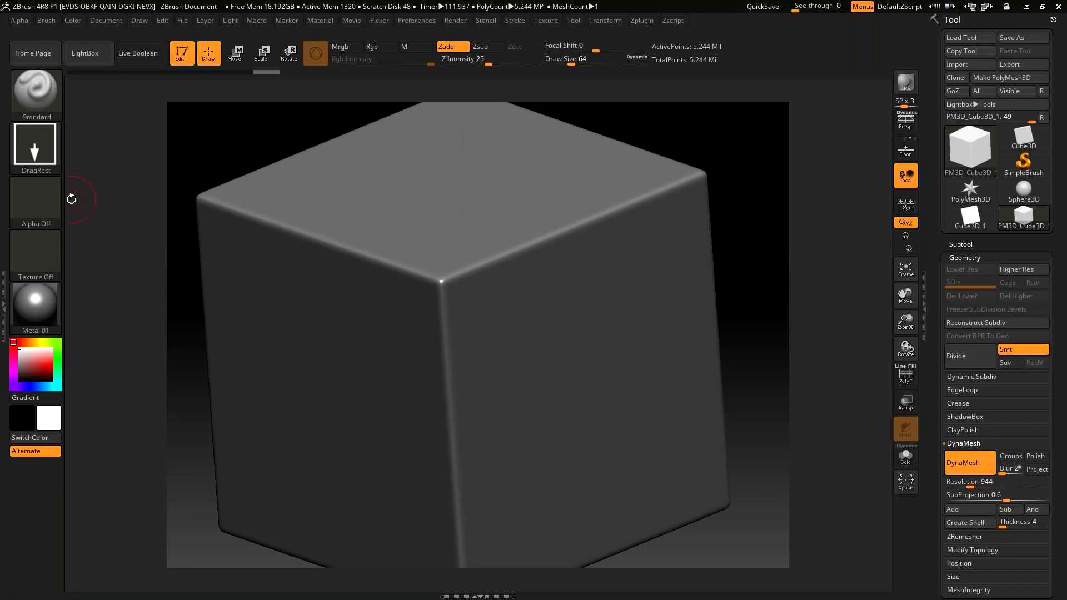
left_click(37, 200)
left_click(372, 331)
left_click_drag(547, 364, 589, 400)
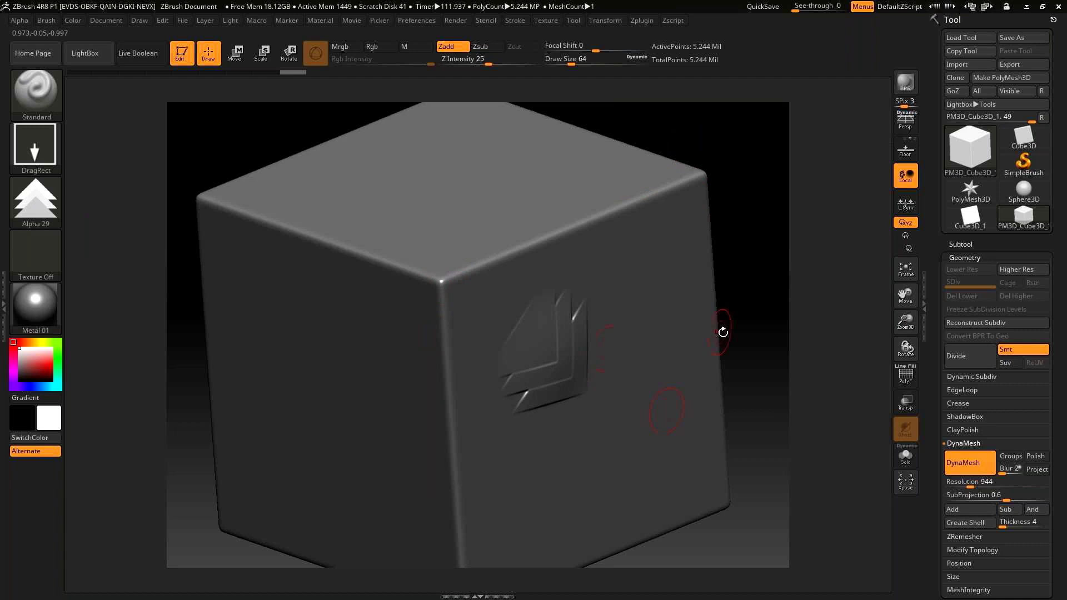
Step: Compare the container wireframes on the ArtStation page with the stamped cube's PolyFrame display, leaving that display off
left_click(1026, 7)
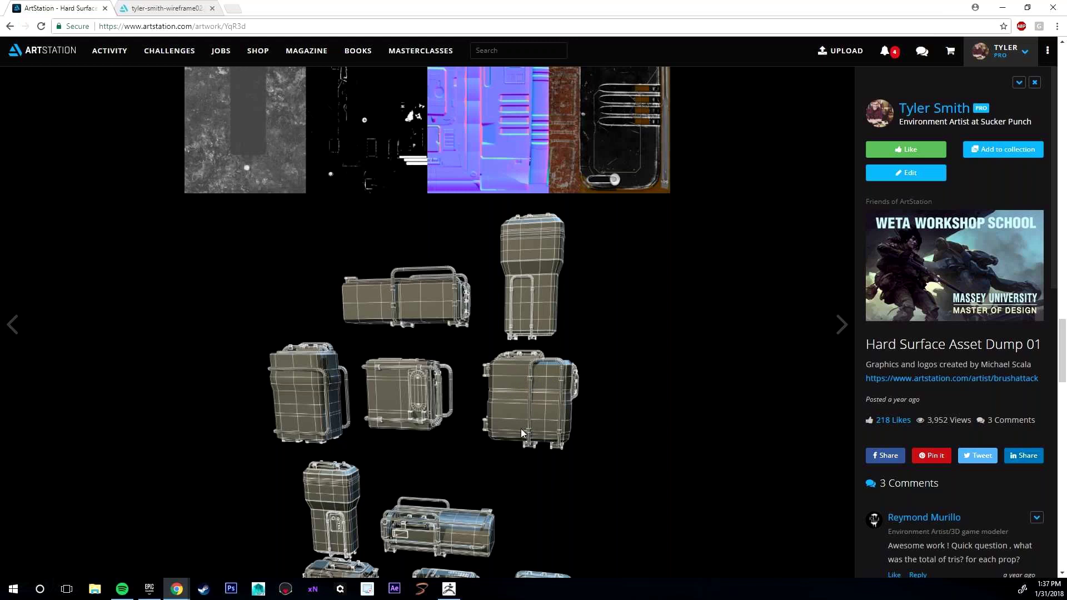
left_click(448, 588)
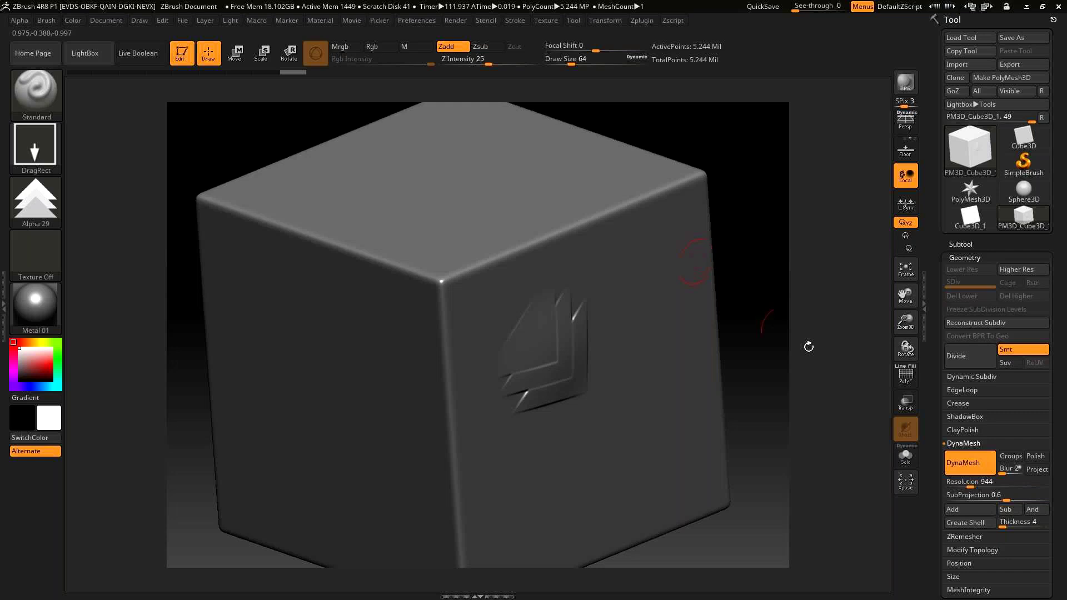
left_click(904, 374)
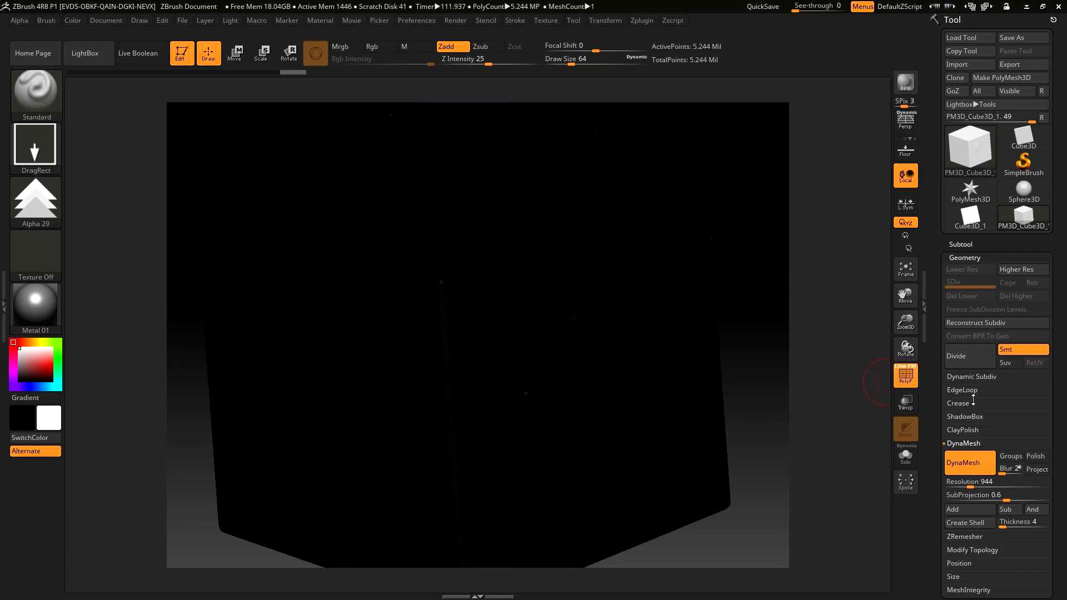
left_click(904, 374)
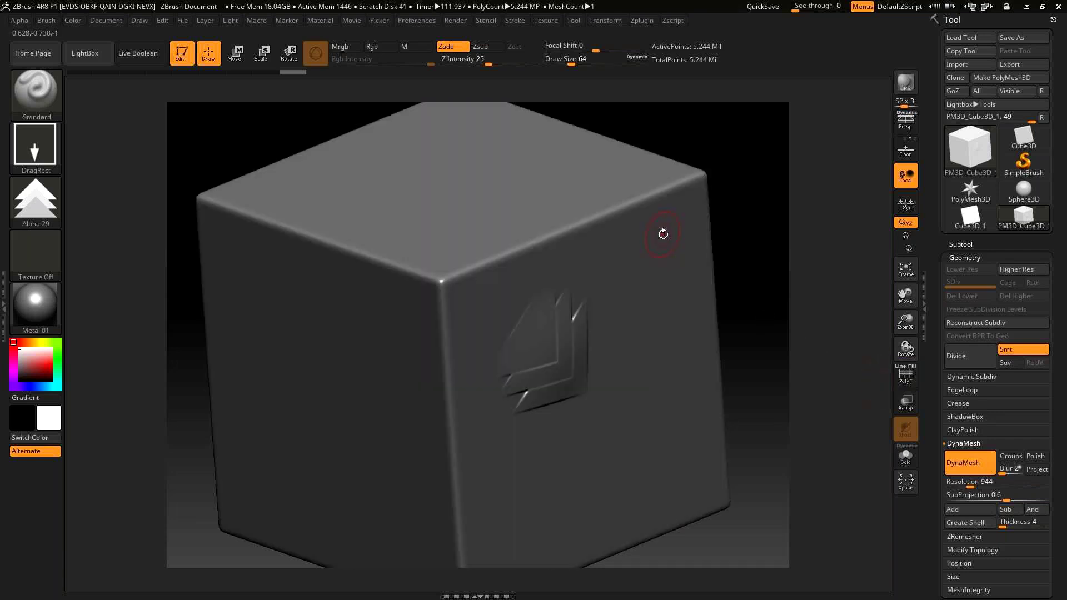
Step: Examine the stamped arrow relief on the cube's face from several angles
left_click_drag(745, 219, 584, 312)
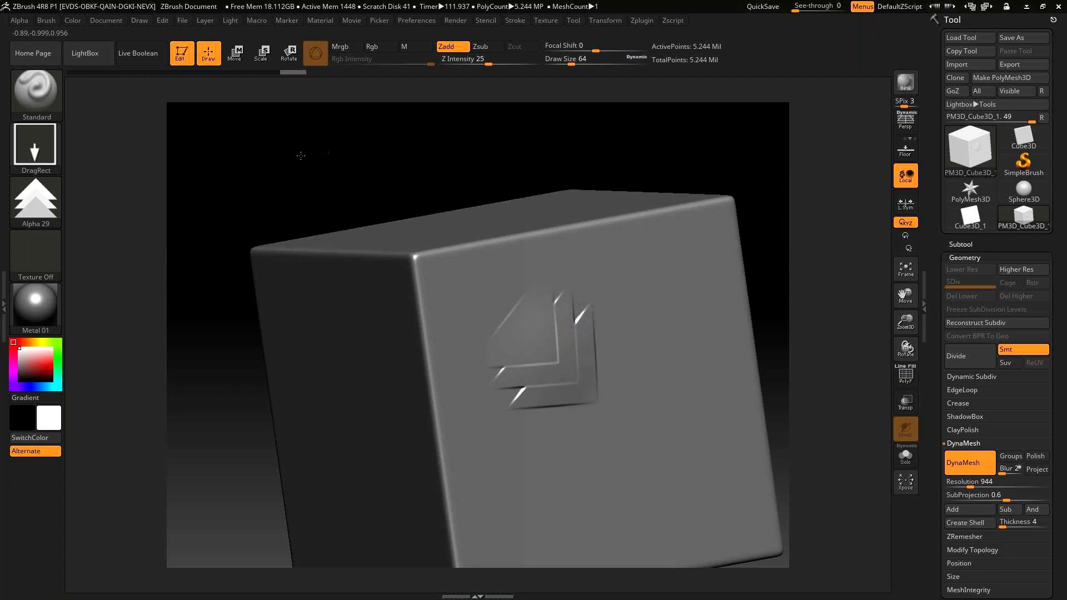
left_click_drag(301, 156, 607, 200)
left_click_drag(869, 305, 731, 314)
left_click_drag(905, 294, 245, 277)
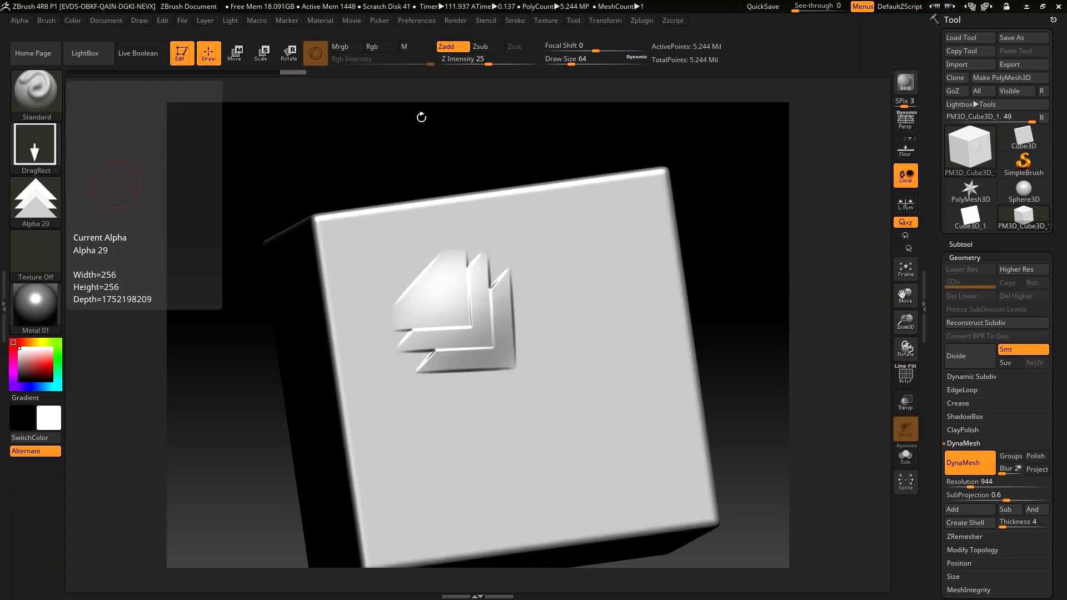
mouse_move(717, 311)
left_mouse_down()
mouse_move(734, 303)
mouse_move(633, 317)
left_mouse_up()
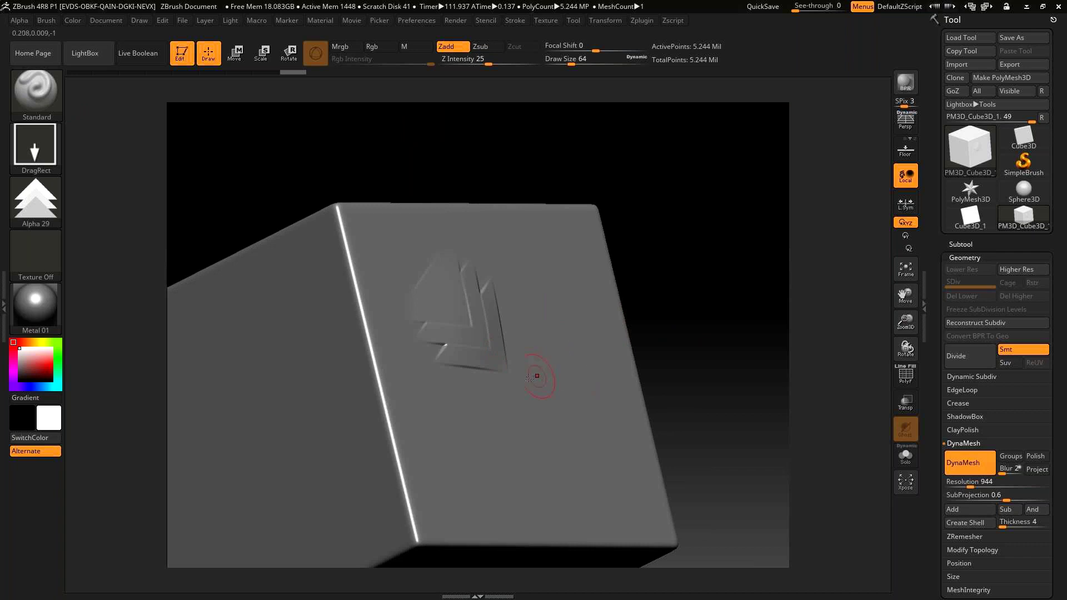
Step: Try stamping Alpha 29 across the cube's vertical edge, undo that stamp, and turn the cube to another side
left_click_drag(384, 392, 549, 367)
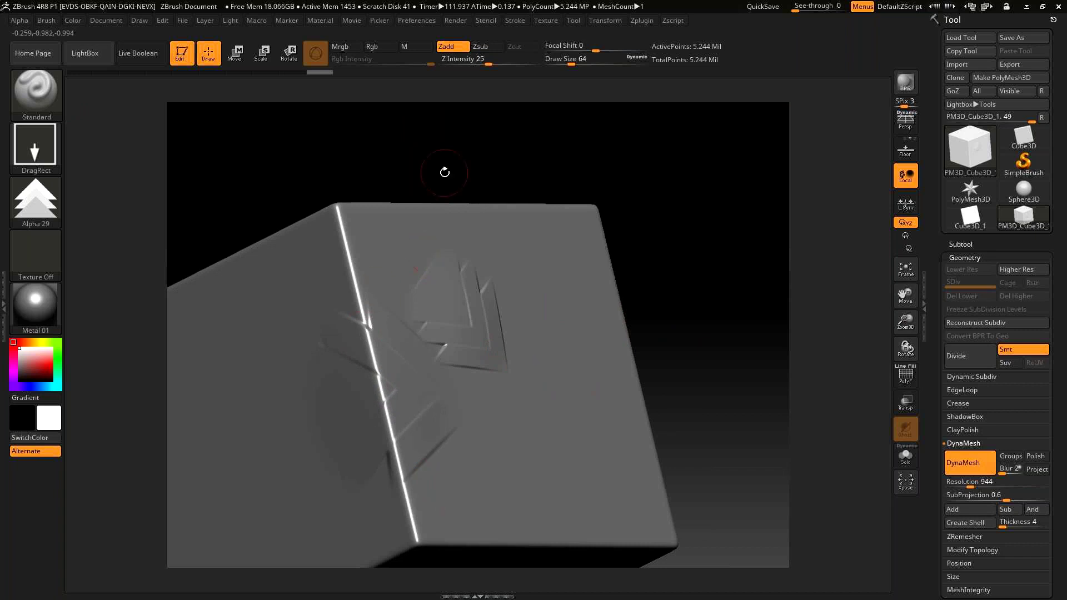
key("ctrl")
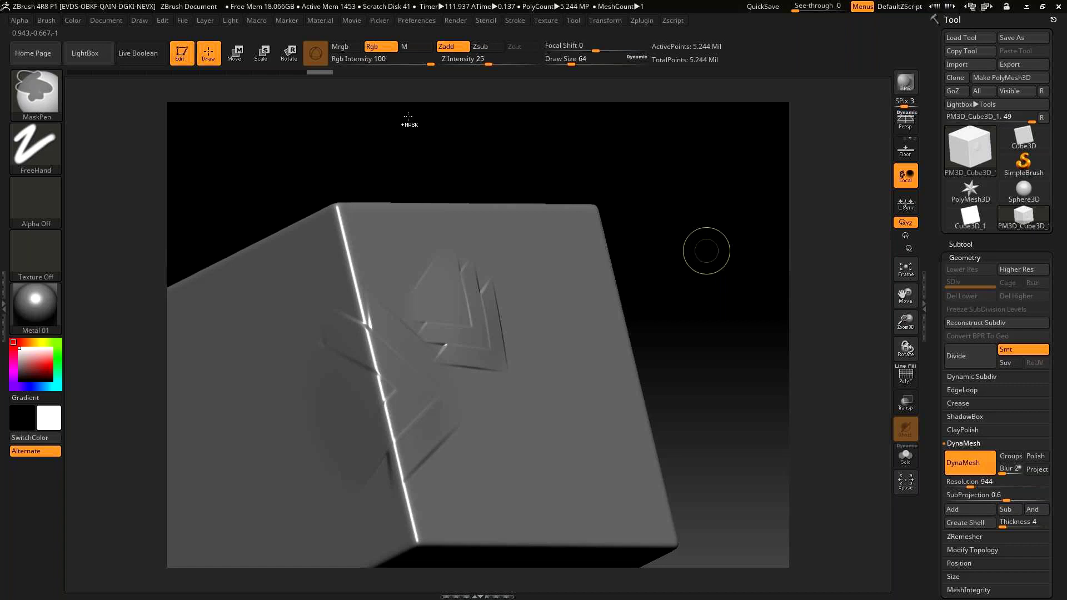
left_click_drag(408, 117, 351, 154)
left_click_drag(355, 165, 295, 174)
left_click_drag(293, 290, 348, 336)
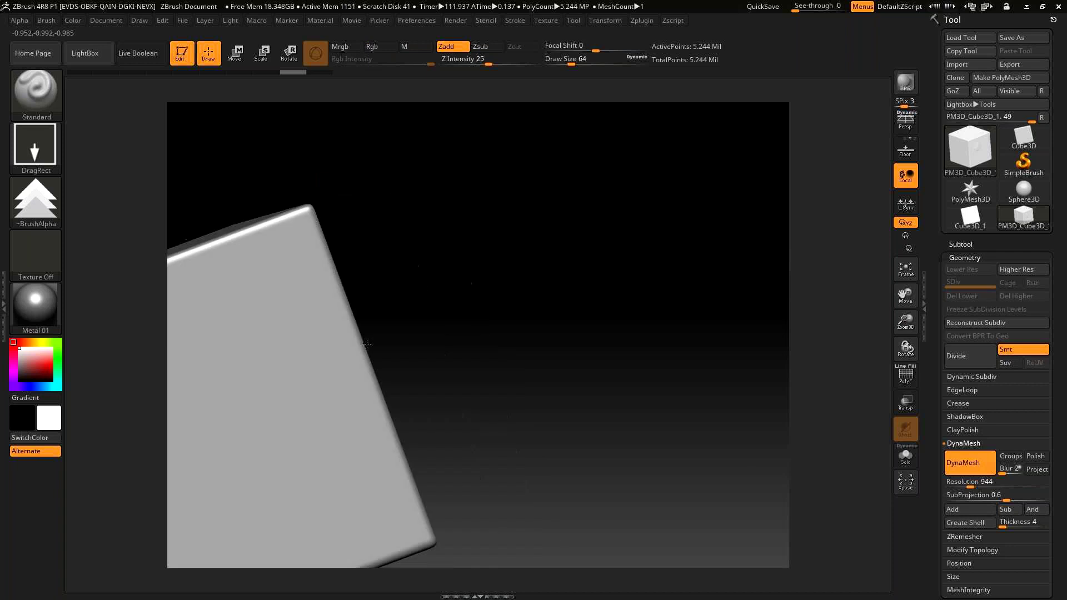
Step: Try a small Alpha 29 stamp over the vertical edge beside the arrow relief, inspect it from several angles, and undo it
left_click_drag(543, 352, 393, 369)
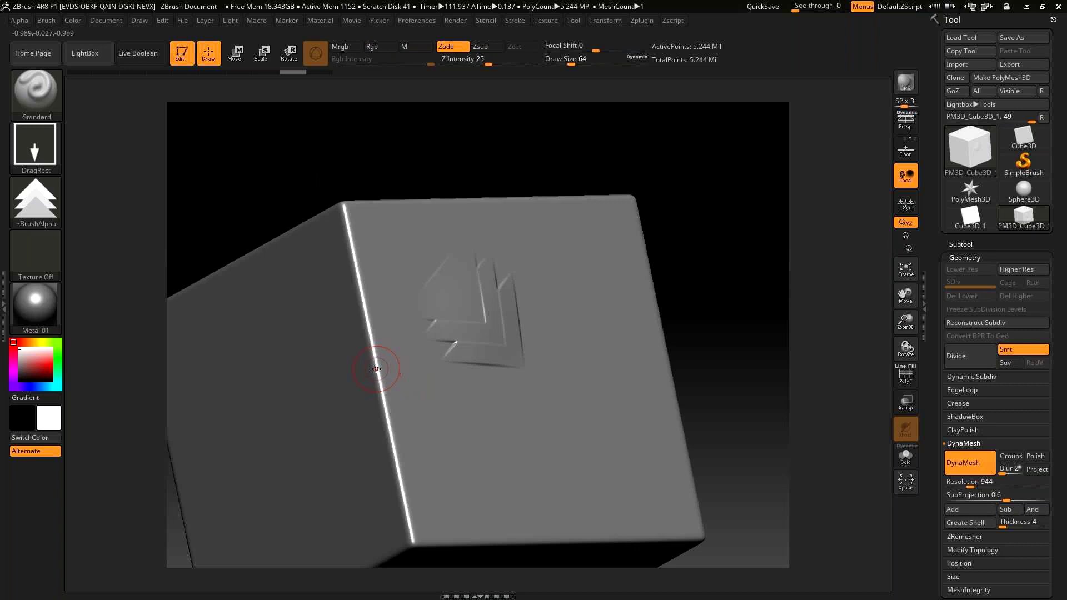
left_click_drag(378, 367, 402, 371)
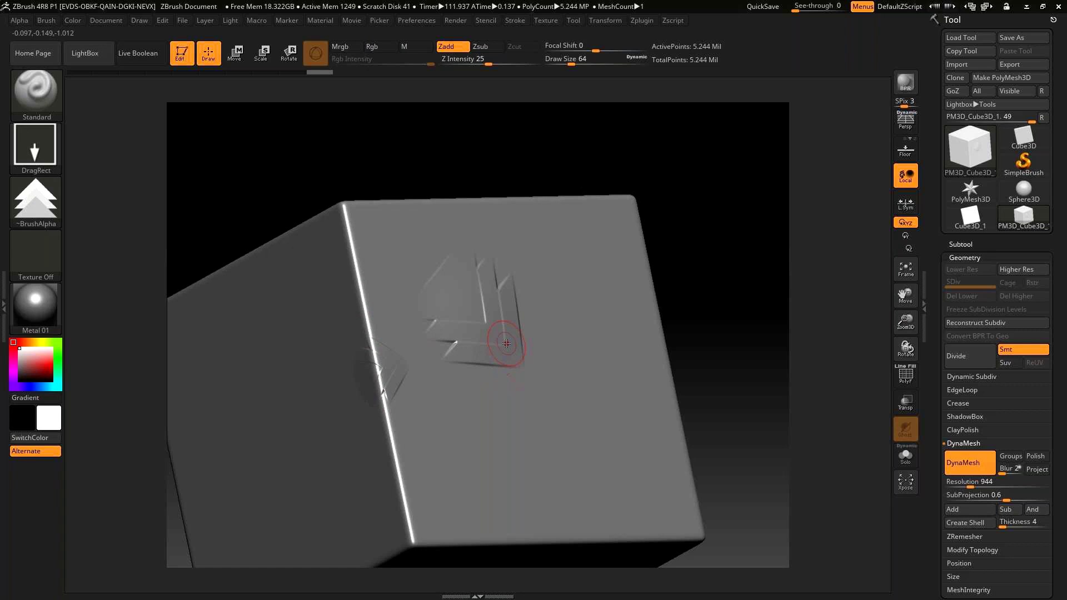
left_click_drag(656, 316, 676, 312)
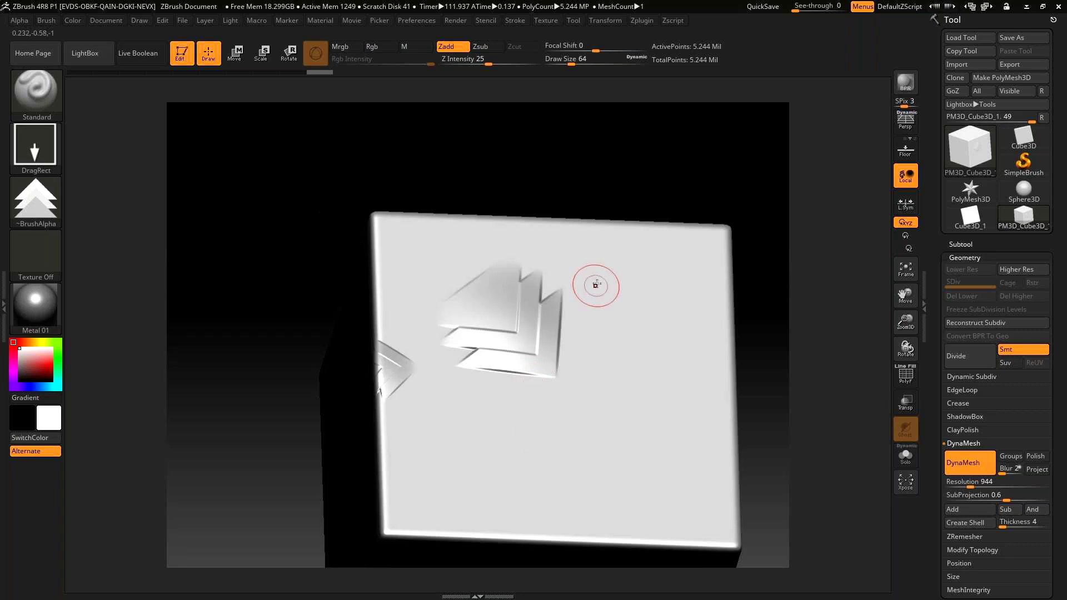
left_click_drag(490, 154, 507, 162)
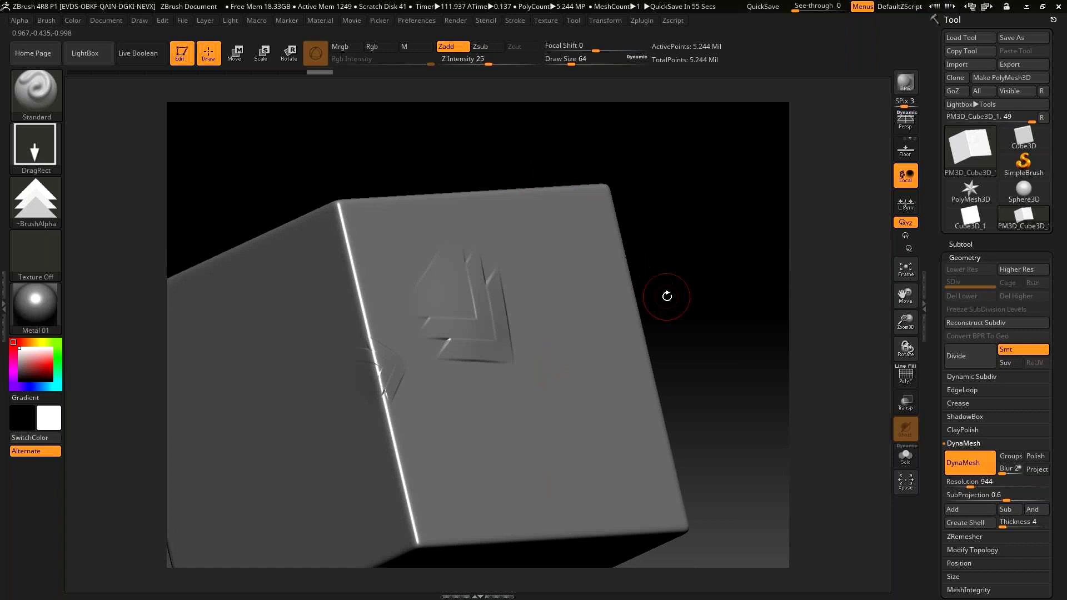
key("ctrl")
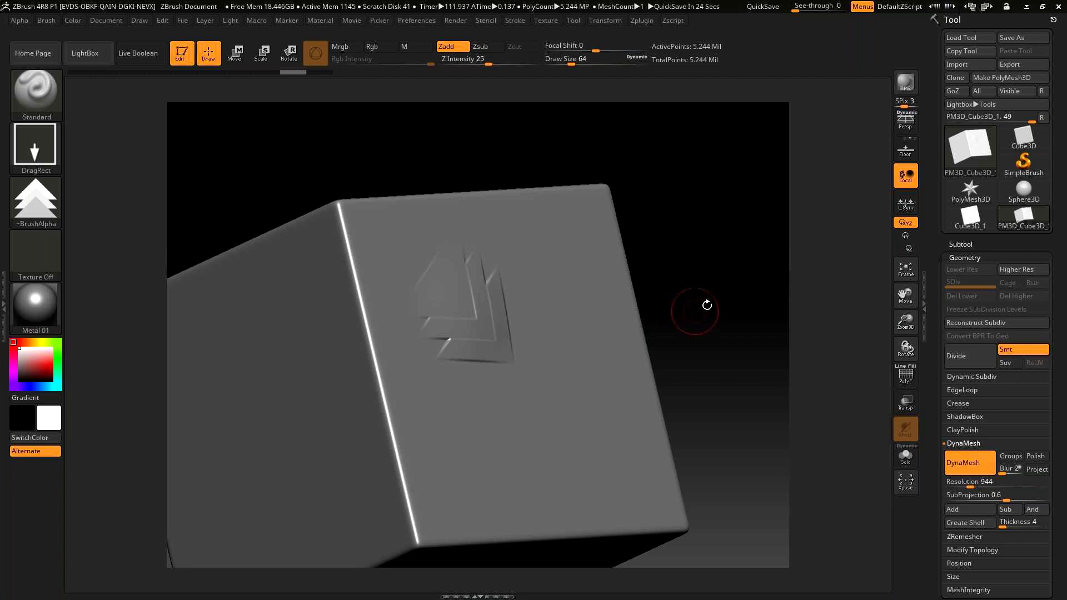
left_click_drag(728, 295, 712, 317)
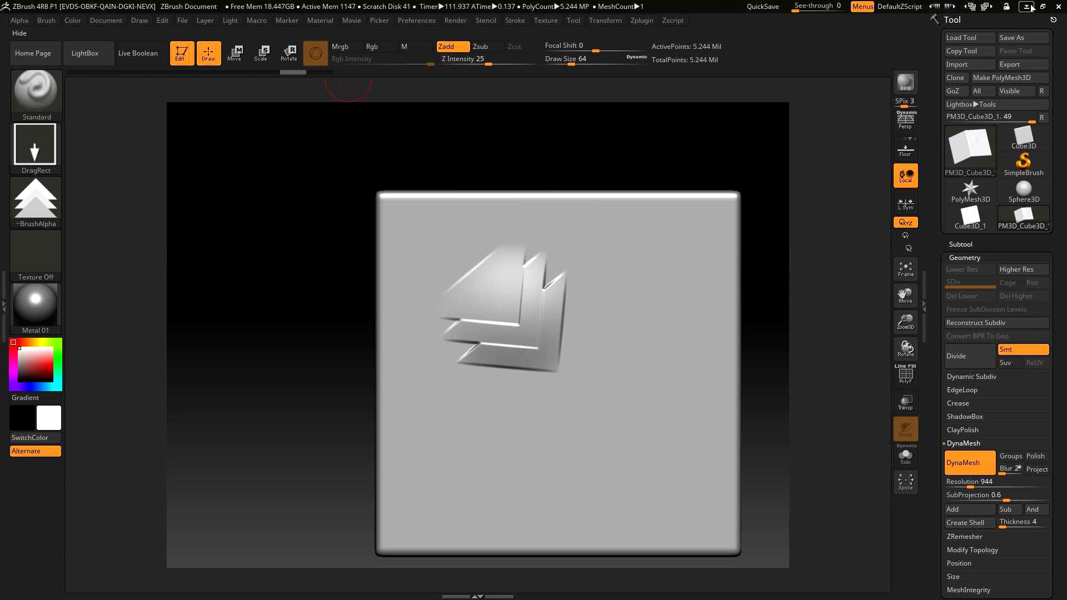
Step: Switch to the ArtStation browser window, return to the artist's portfolio, and look over its landscape and hard-surface artworks
key("alt+Tab")
key("alt+Left")
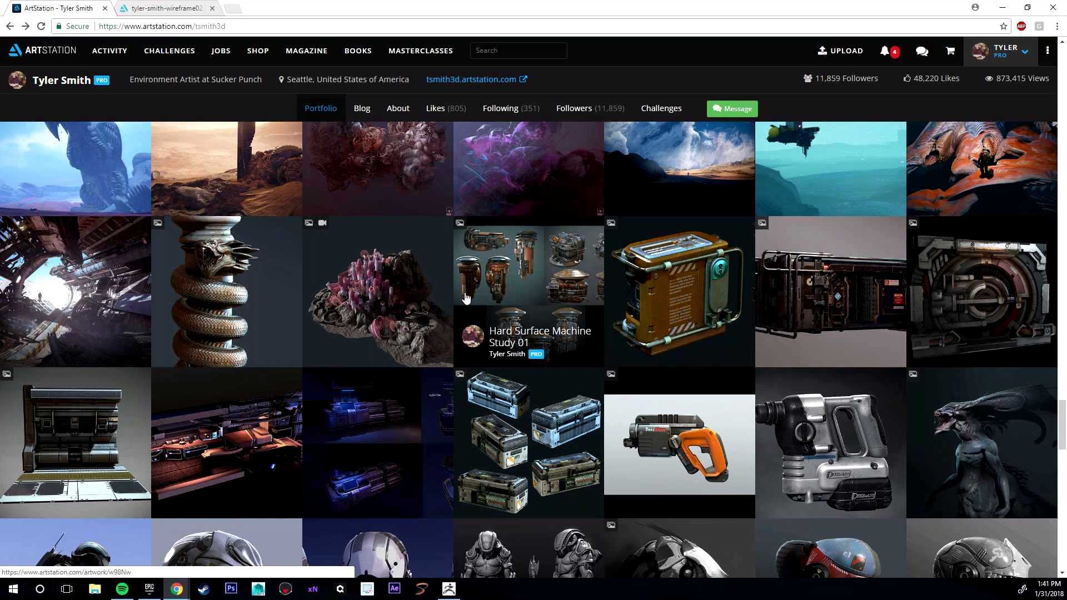
scroll(466, 297, "up", 1)
scroll(470, 300, "up", 5)
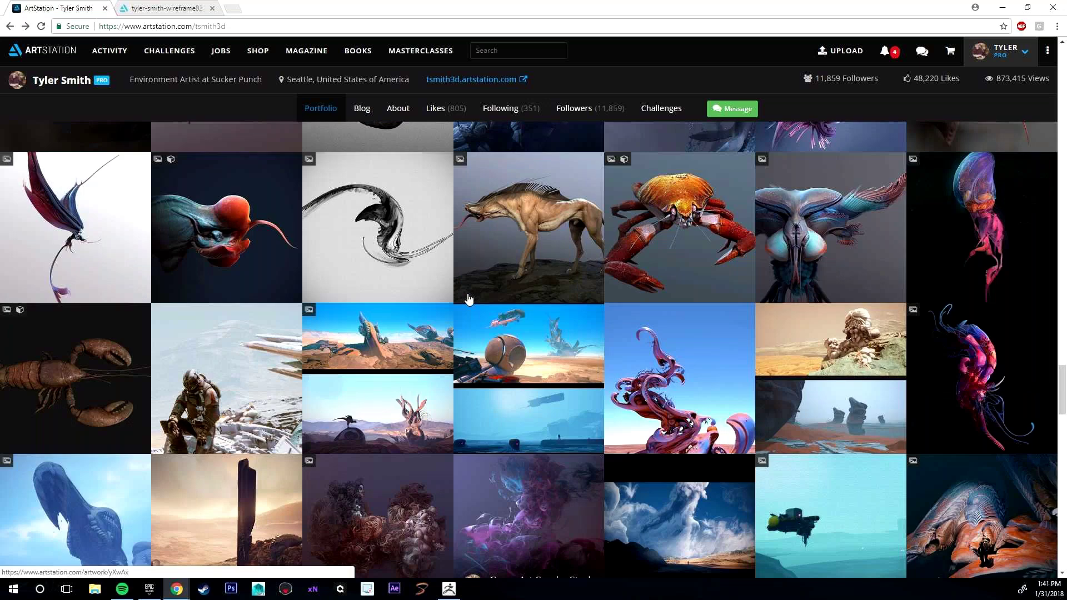
scroll(469, 300, "up", 2)
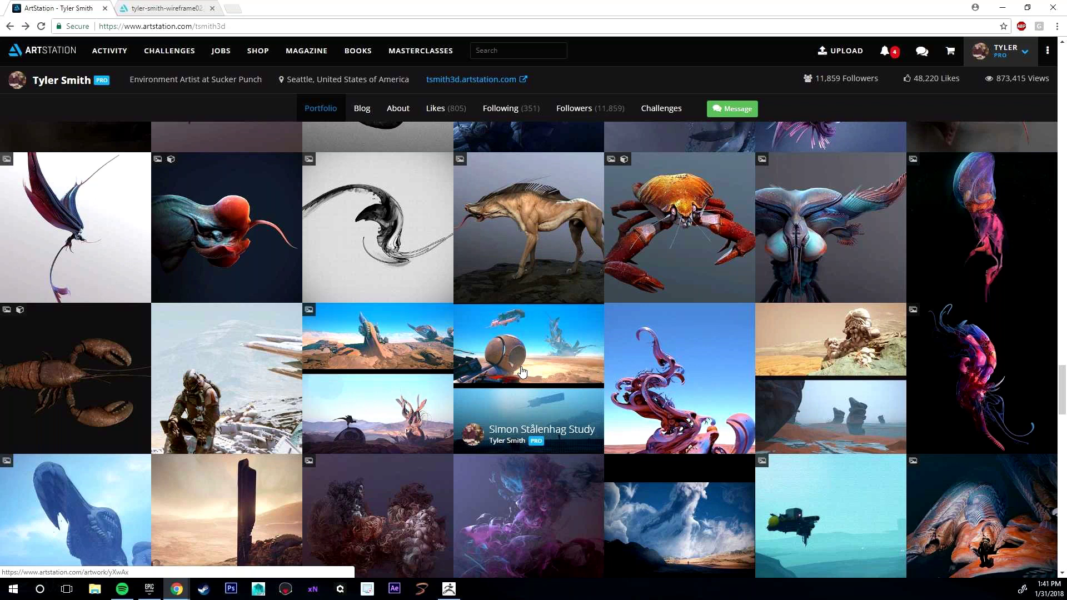
scroll(521, 372, "down", 1)
scroll(522, 372, "down", 2)
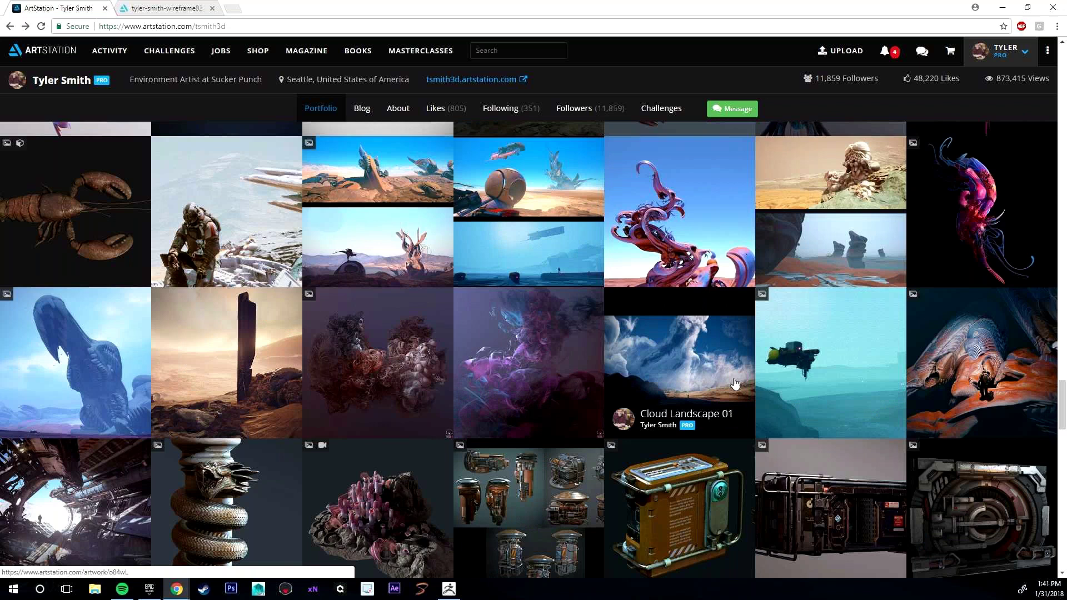
scroll(532, 402, "down", 1)
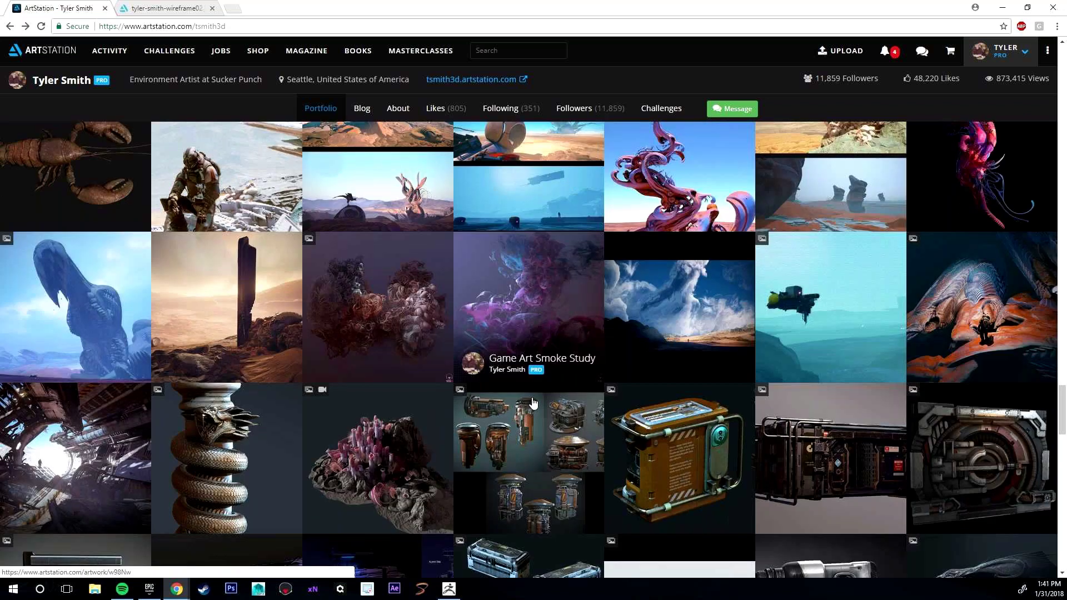
scroll(532, 402, "down", 1)
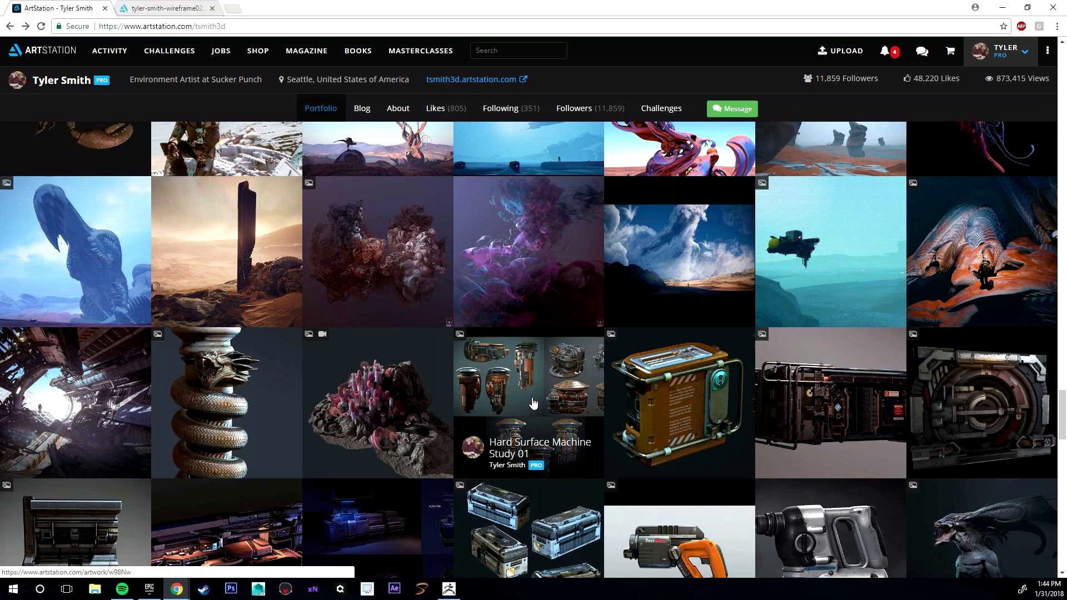
Step: Find Alien Landscape Sketch01 in the portfolio, view its images, and return to the portfolio
scroll(493, 518, "up", 5)
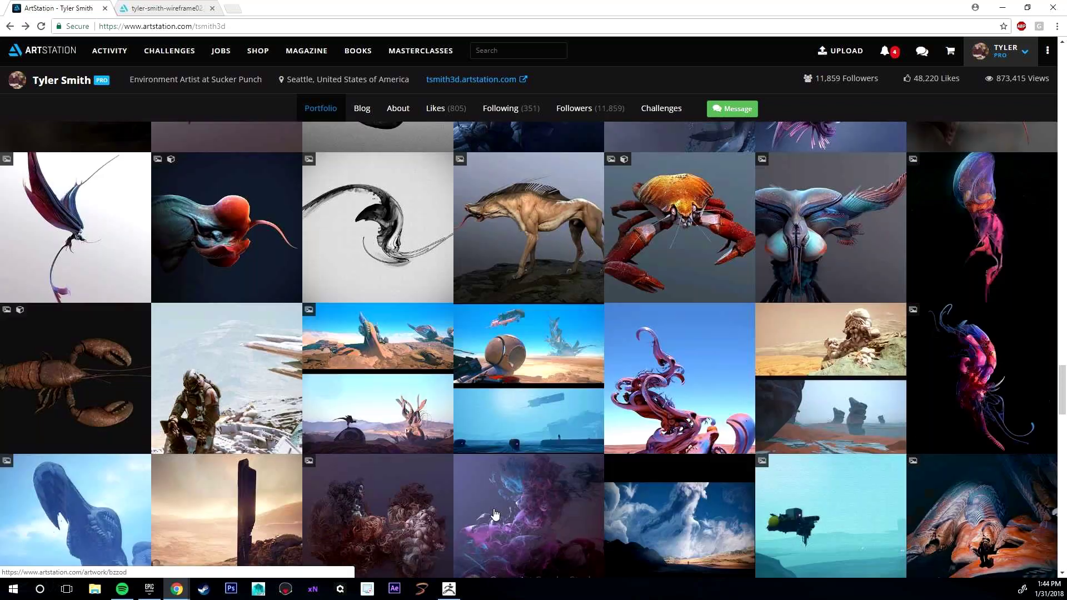
scroll(495, 514, "down", 5)
scroll(494, 513, "up", 5)
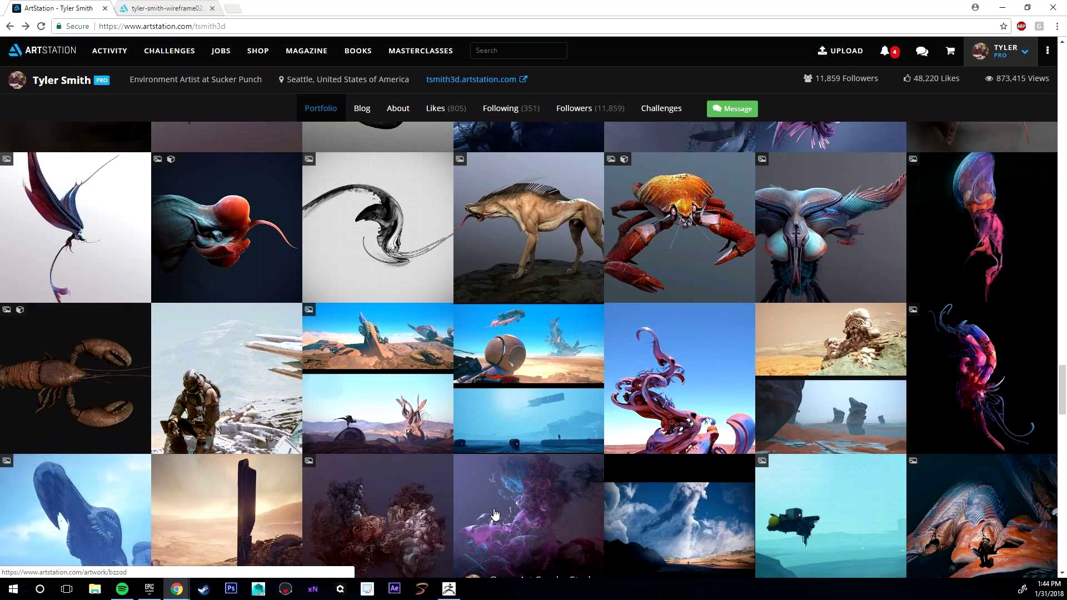
scroll(495, 514, "down", 2)
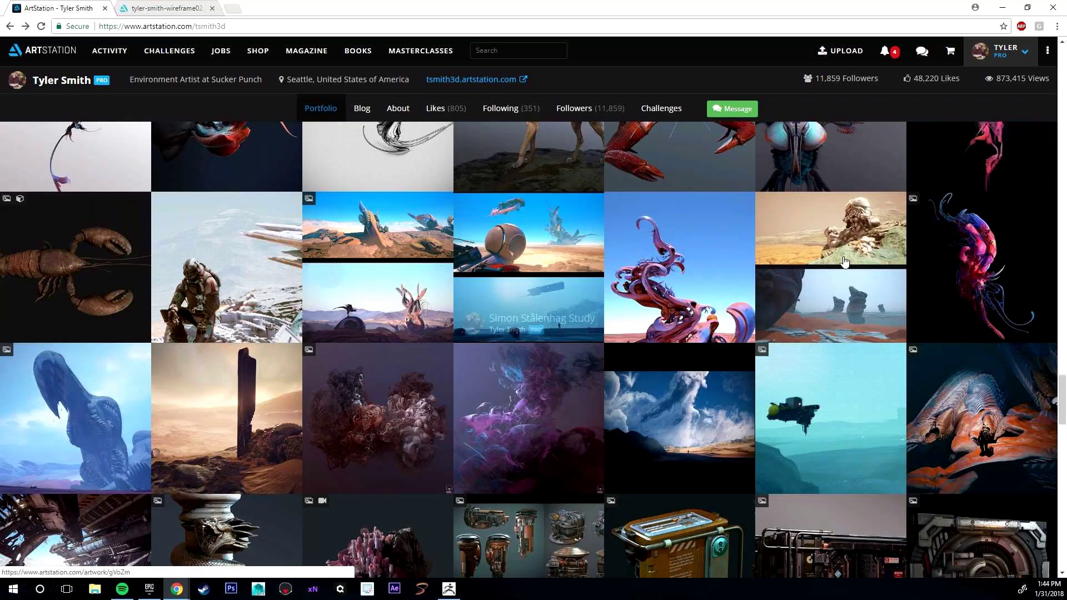
left_click(392, 266)
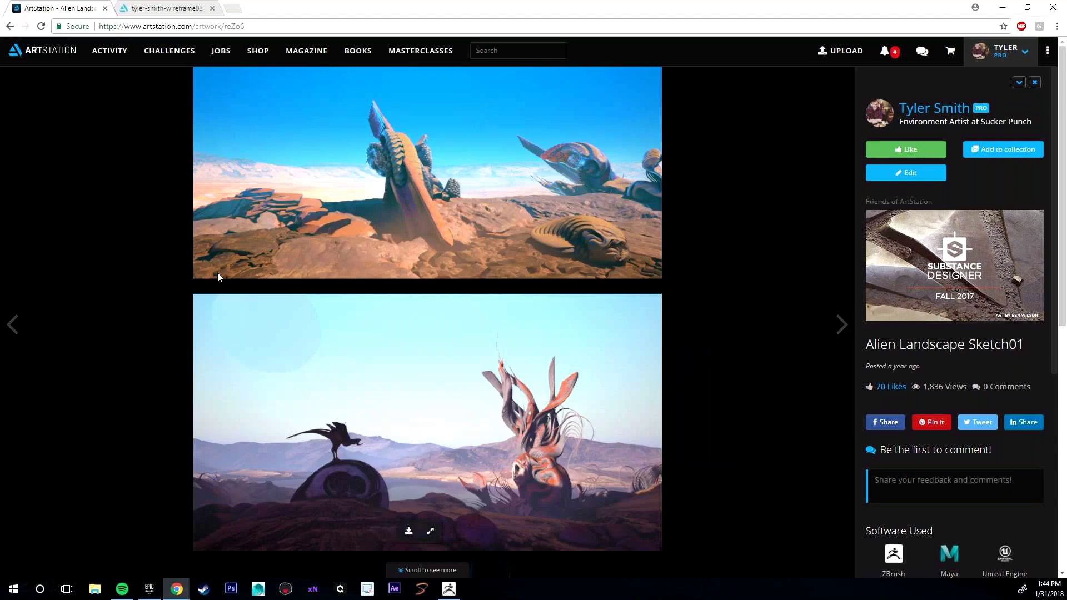
key("alt+Left")
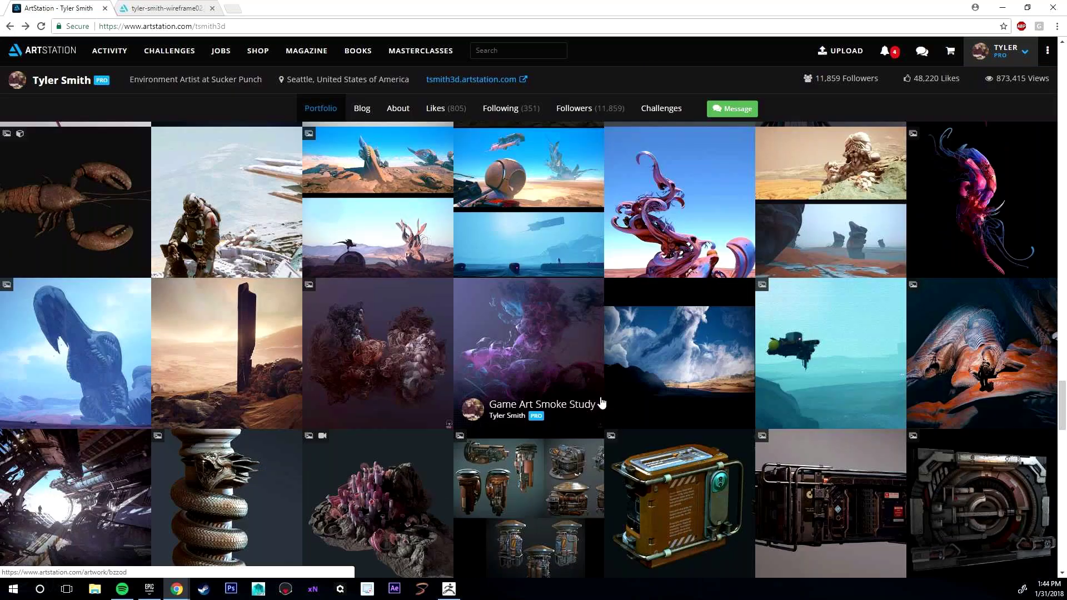
Step: Find the Landscape Study 05 artwork further down the portfolio and open it
scroll(601, 403, "down", 7)
scroll(602, 403, "down", 6)
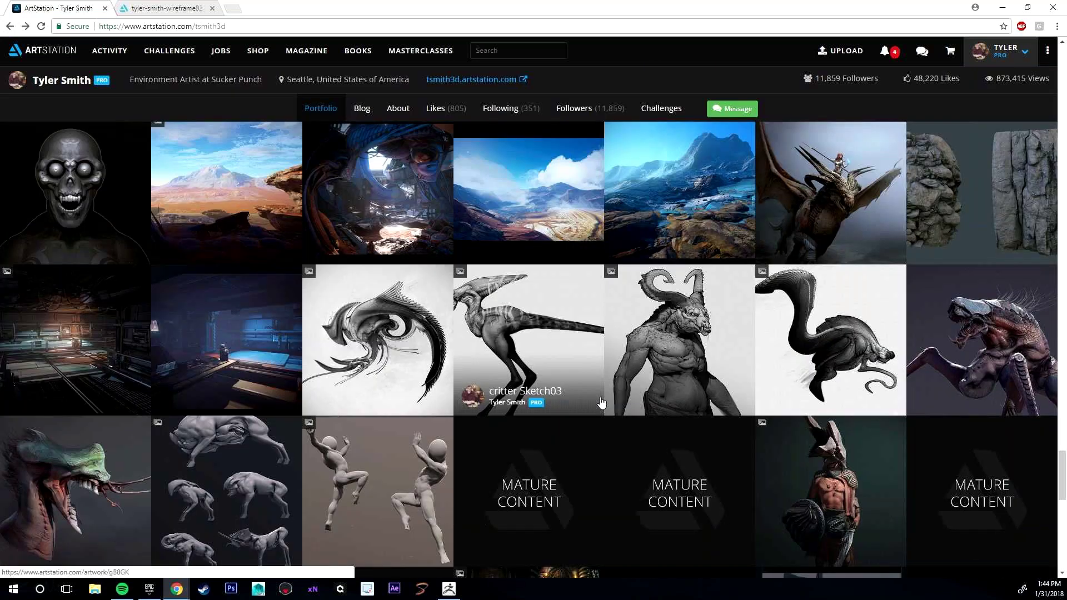
scroll(236, 248, "up", 1)
left_click(236, 248)
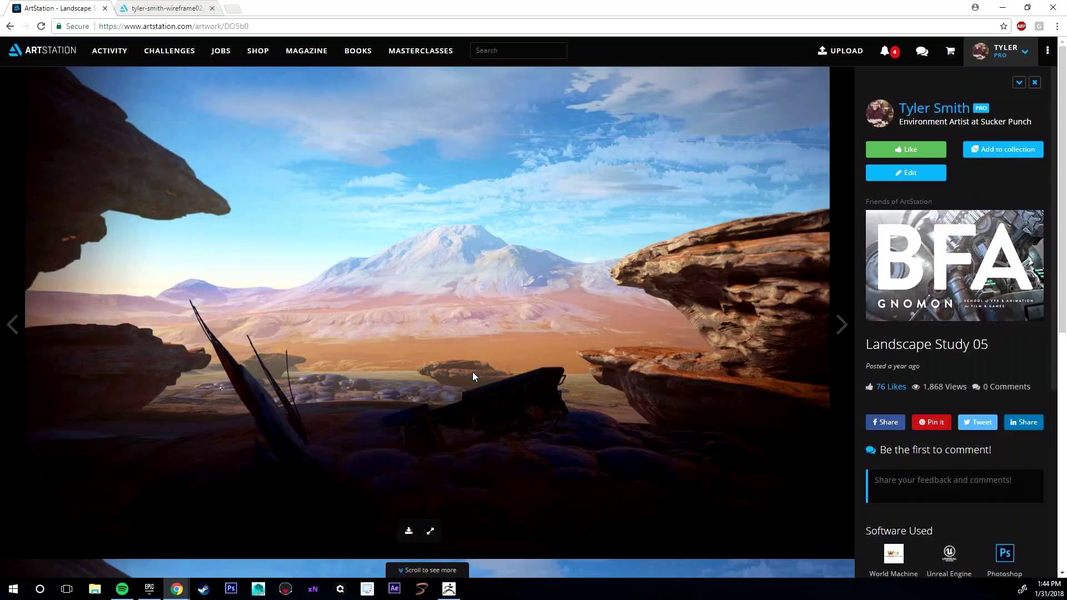
Step: Examine the shadowed foreground and the second image of Landscape Study 05, and return to the portfolio
scroll(472, 371, "down", 1)
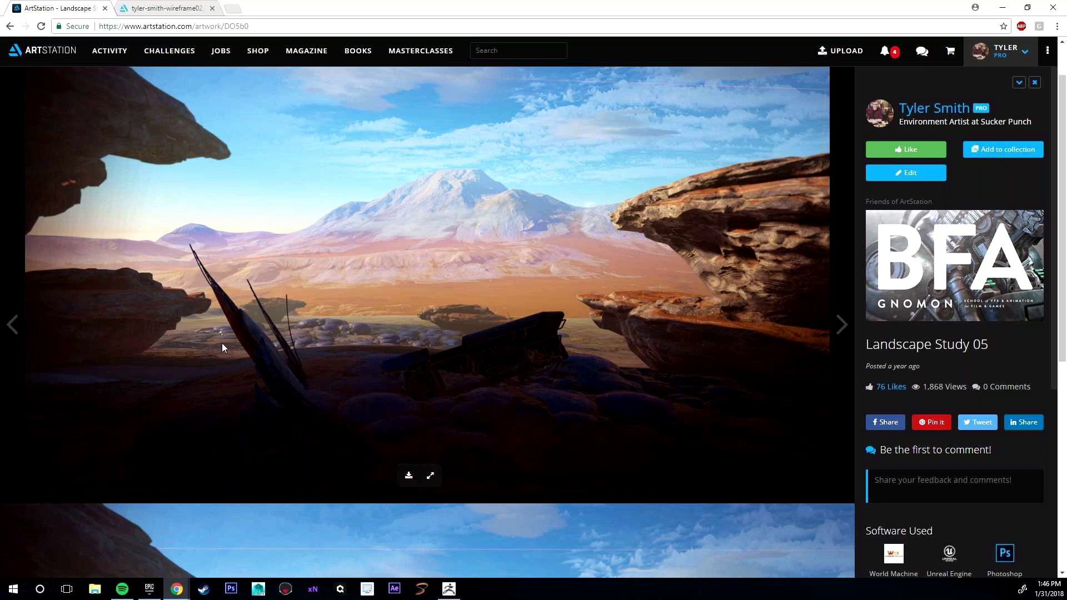
scroll(288, 322, "down", 7)
scroll(287, 325, "up", 4)
scroll(321, 345, "up", 1)
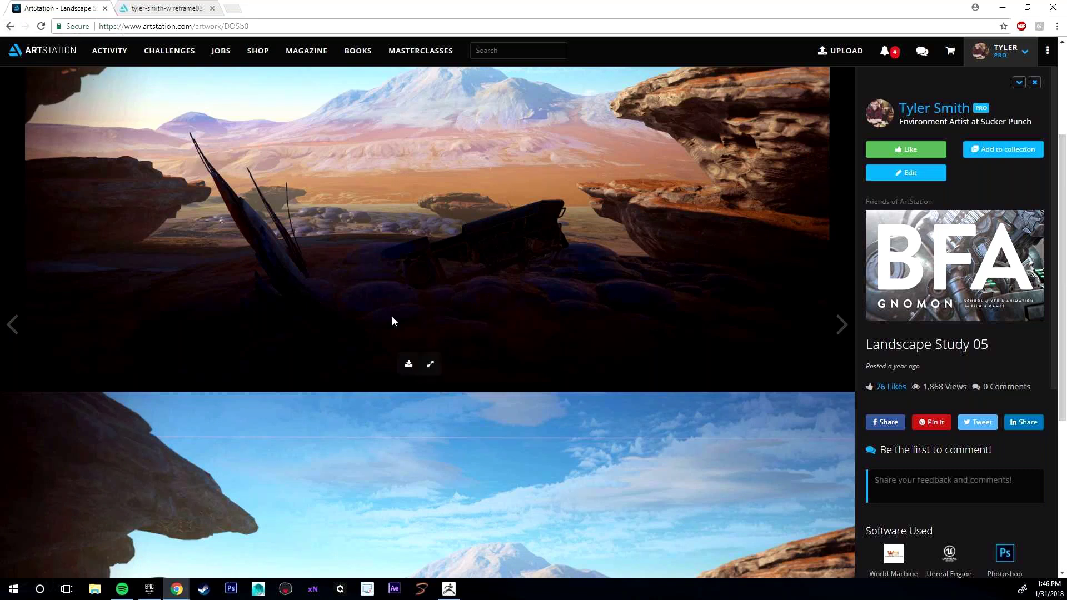
scroll(391, 321, "up", 2)
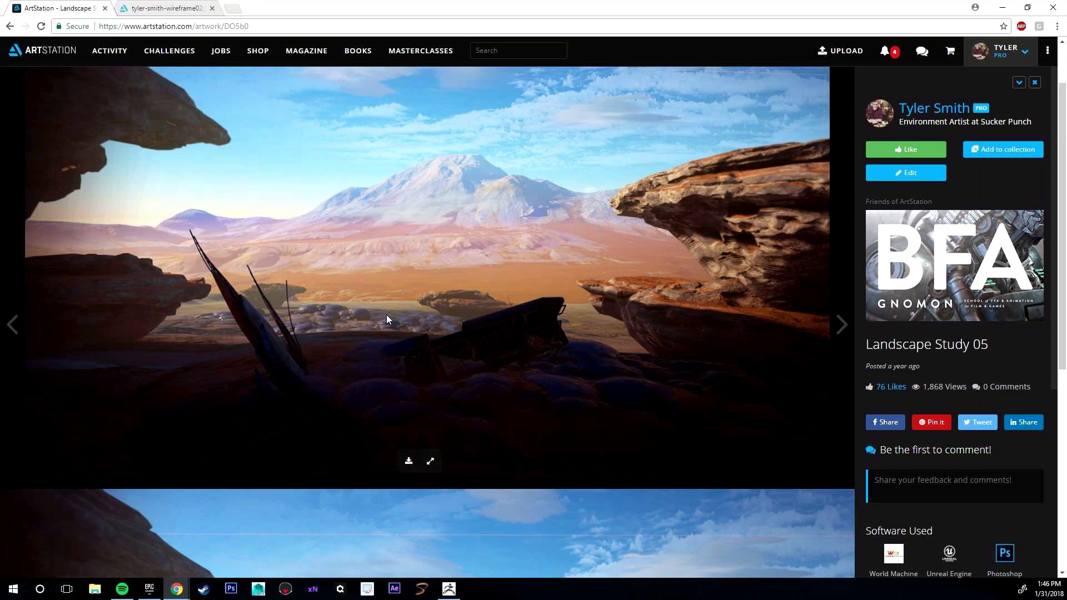
scroll(385, 315, "down", 3)
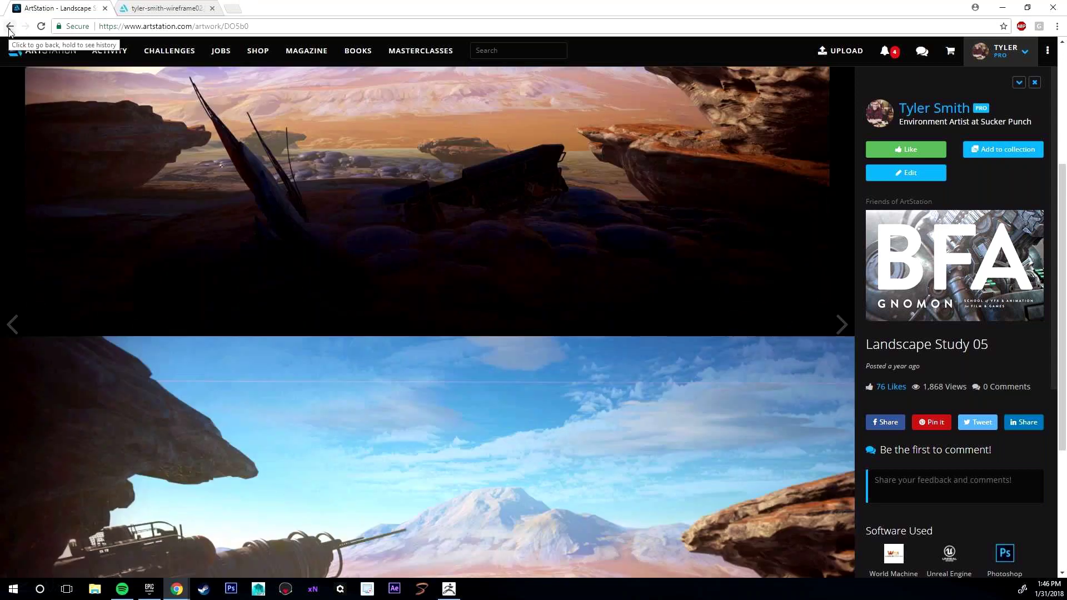
left_click(8, 28)
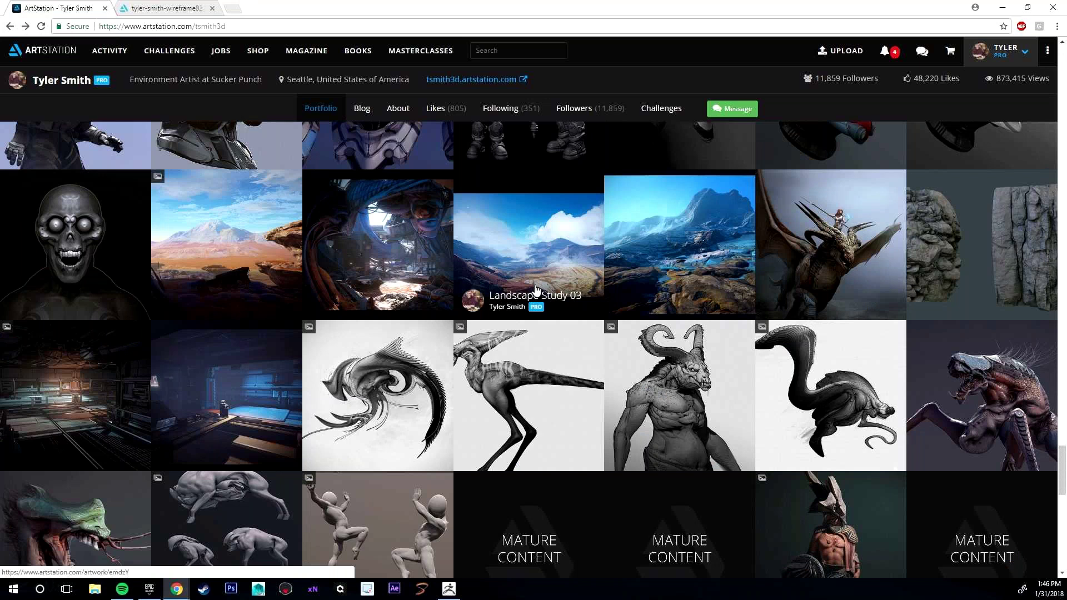
Step: Compare the creature, landscape and hard-surface thumbnails across the portfolio
scroll(536, 288, "up", 1)
scroll(532, 298, "down", 1)
scroll(496, 248, "down", 2)
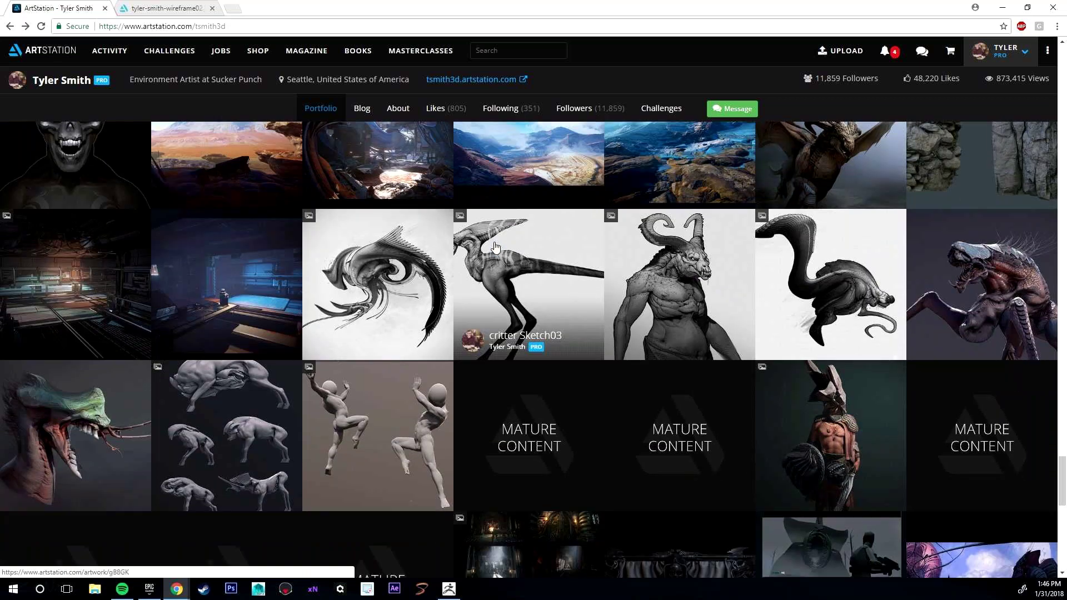
scroll(496, 247, "up", 5)
scroll(496, 247, "up", 1)
scroll(496, 247, "up", 6)
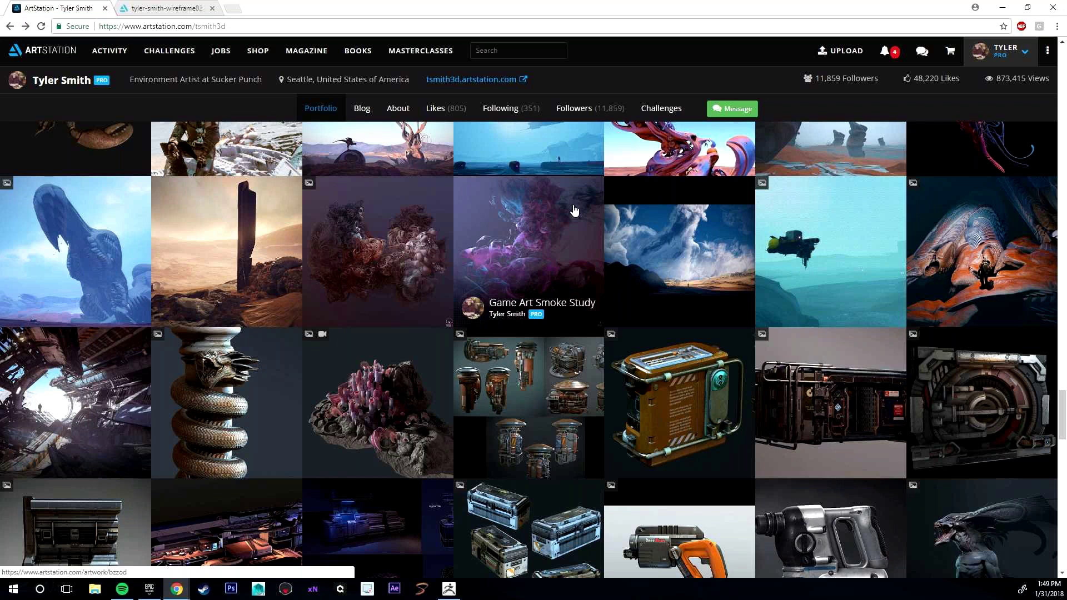
scroll(884, 279, "up", 4)
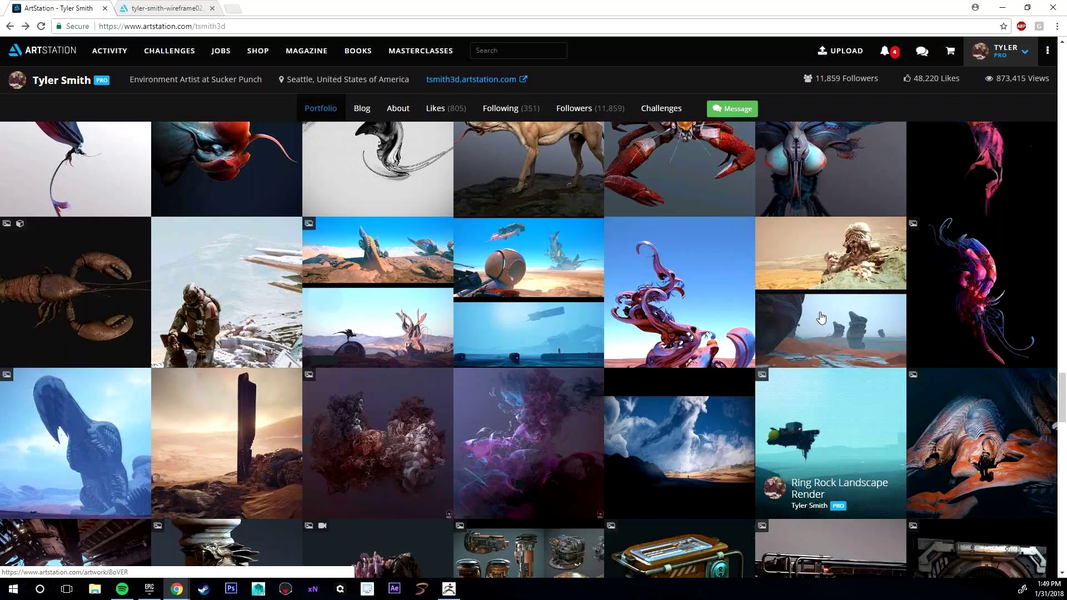
scroll(884, 280, "down", 7)
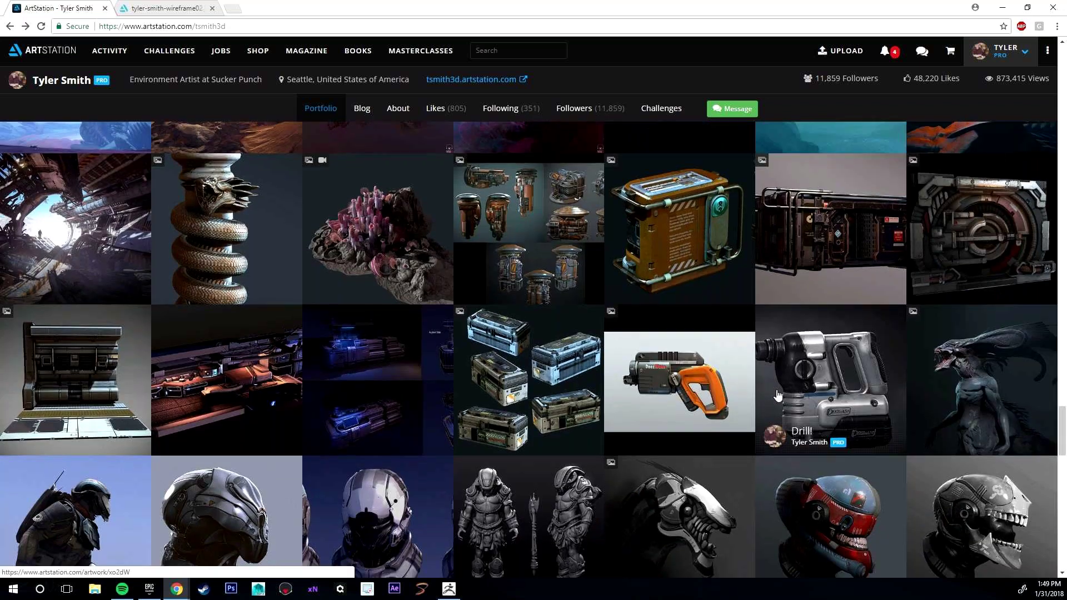
scroll(776, 395, "up", 5)
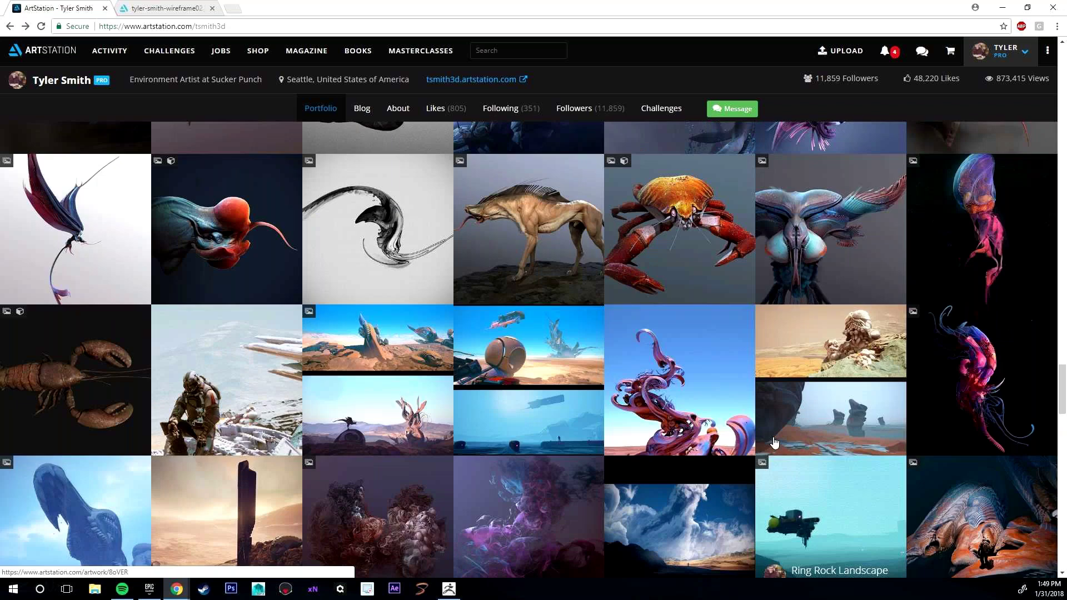
scroll(775, 441, "up", 6)
scroll(775, 442, "down", 10)
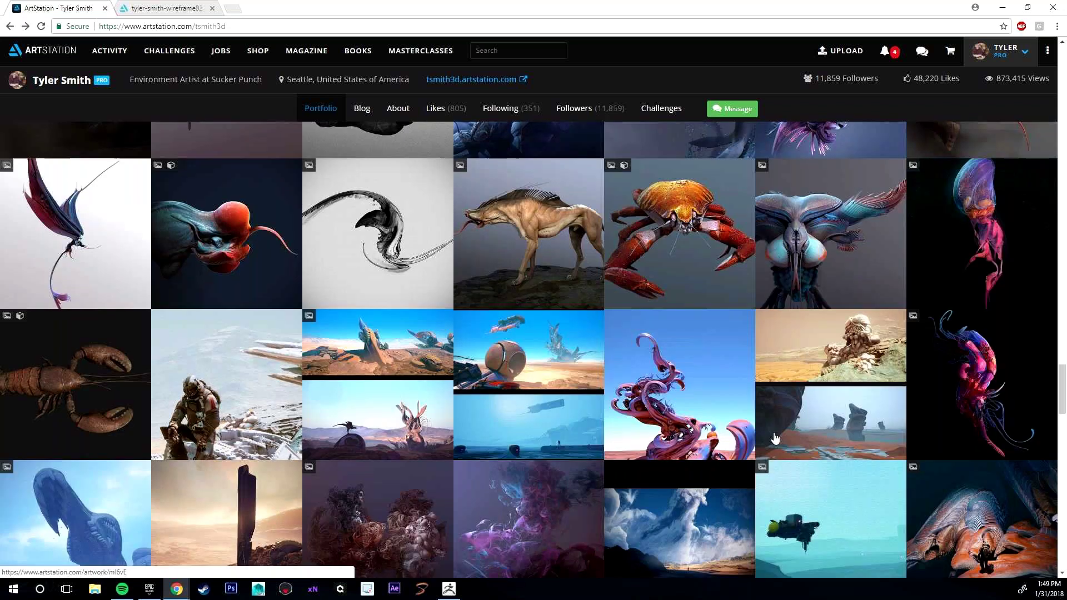
scroll(774, 440, "up", 5)
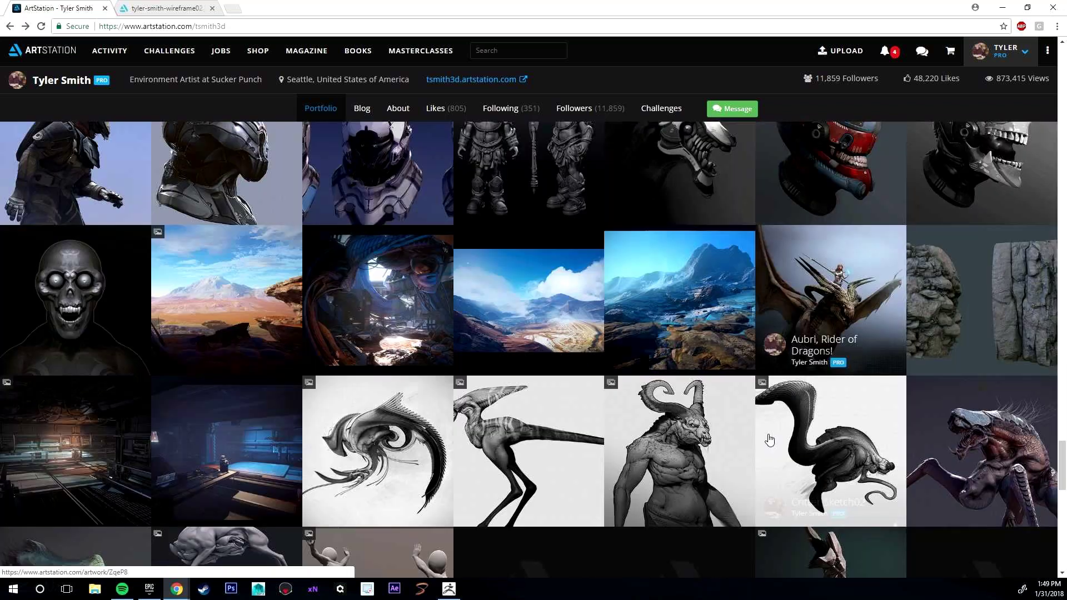
Step: View Landscape Study 05 once more and close the wireframe image's browser tab after returning to the portfolio
left_click(203, 315)
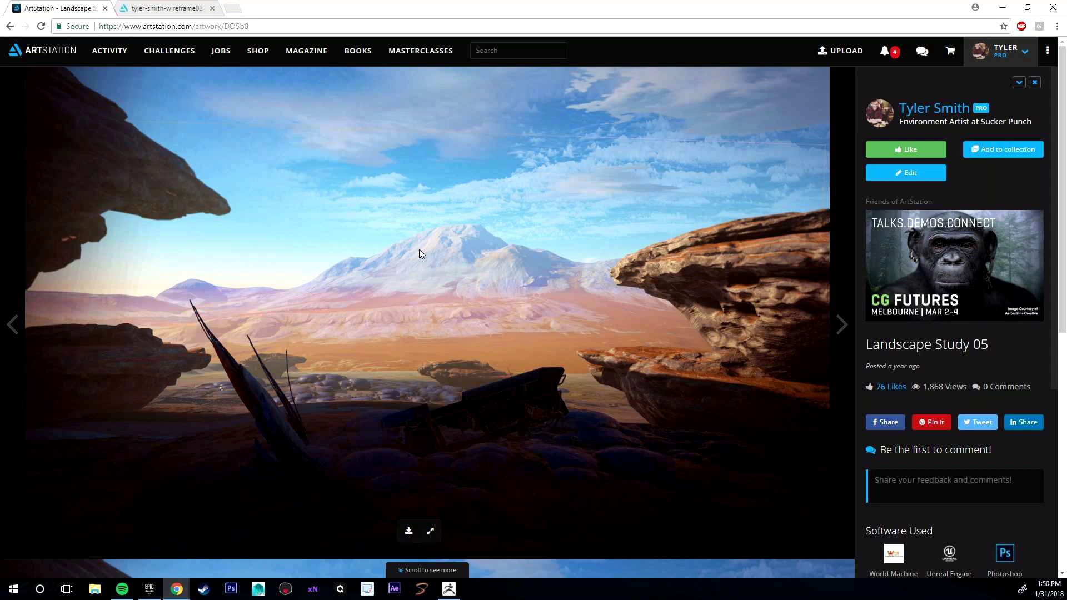
left_click(12, 27)
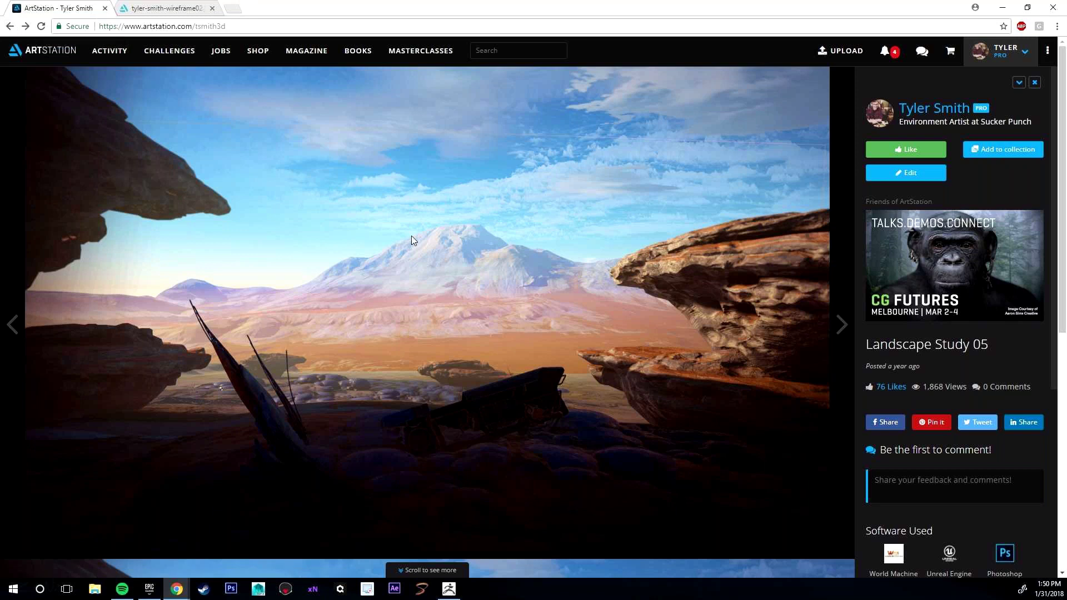
left_click(211, 8)
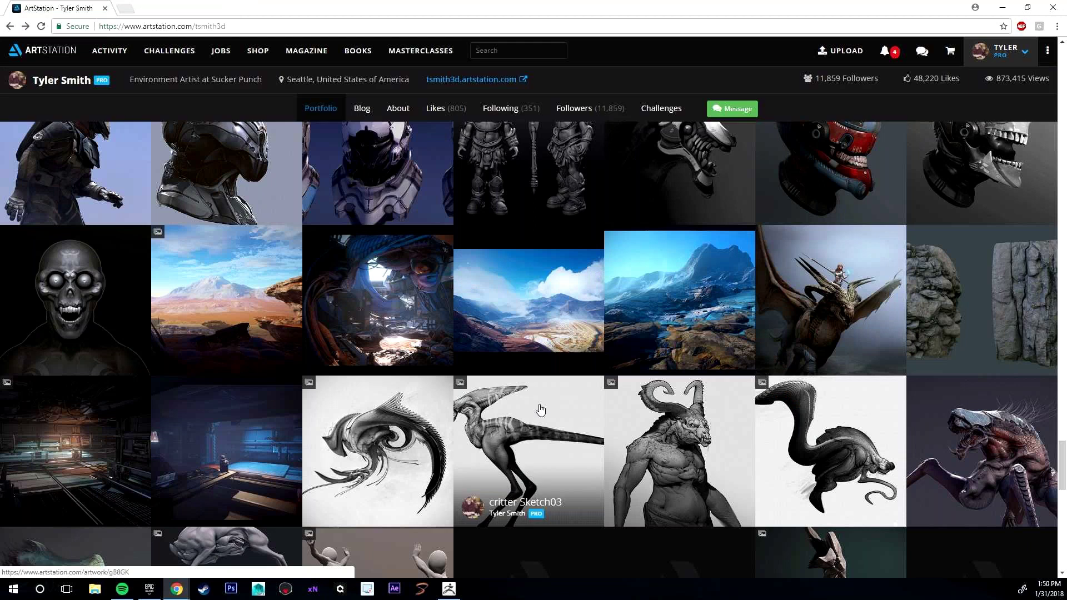
scroll(540, 410, "up", 5)
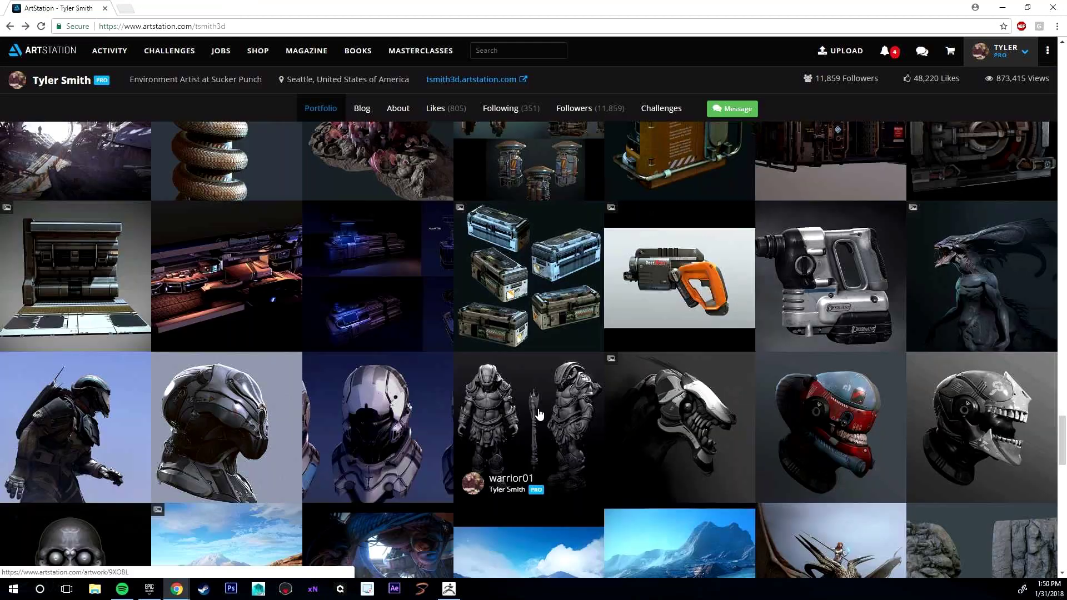
Step: Examine the hard-surface prop, alien landscape and smoke study thumbnails, going back up the portfolio to Alien Anatomy Study01
scroll(538, 414, "up", 3)
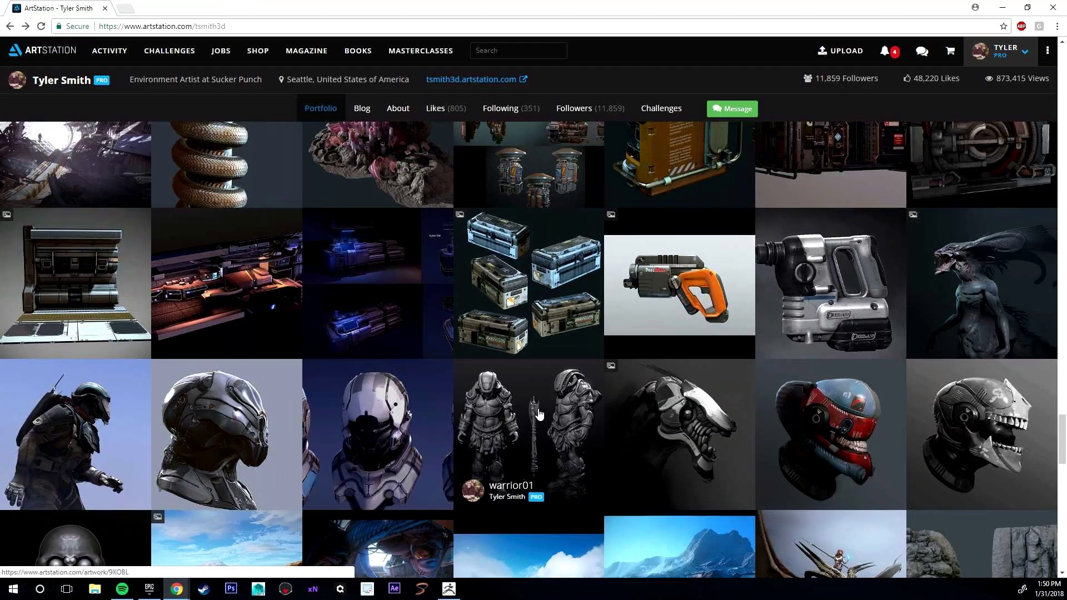
scroll(539, 413, "up", 2)
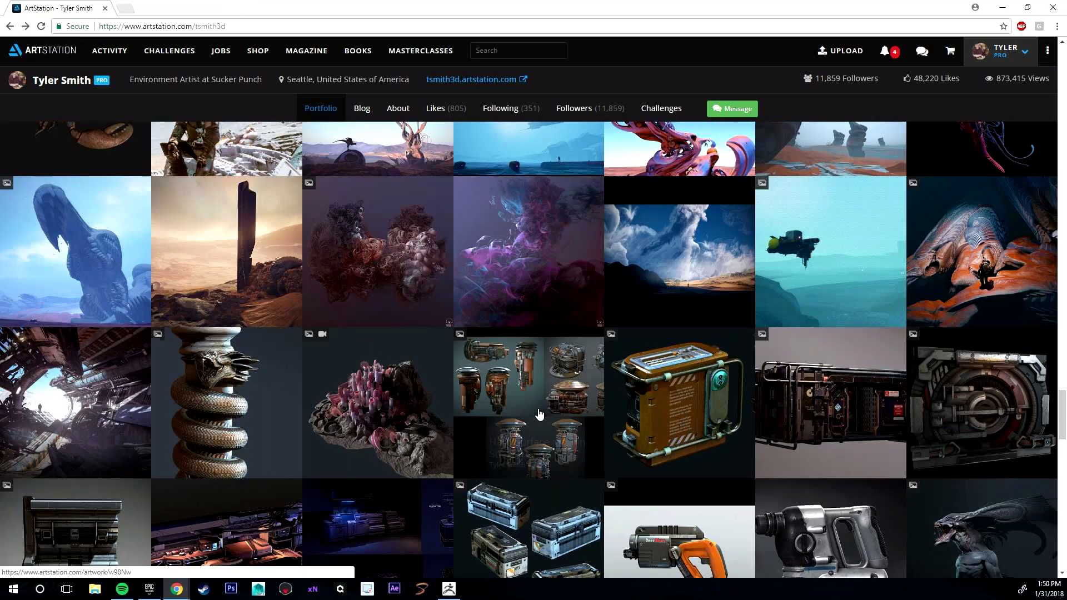
scroll(539, 414, "up", 3)
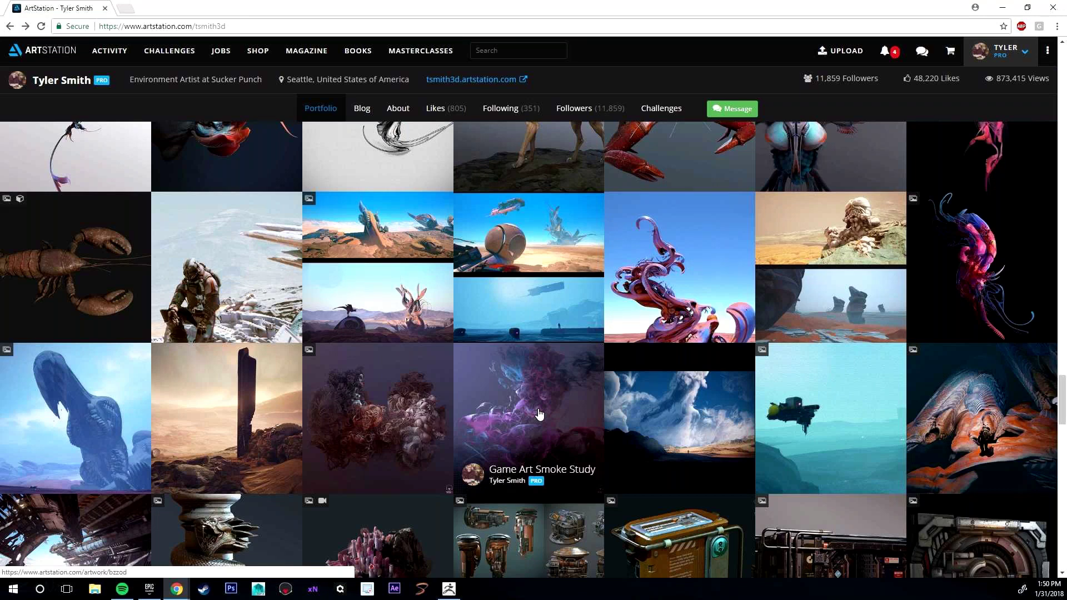
scroll(539, 414, "up", 2)
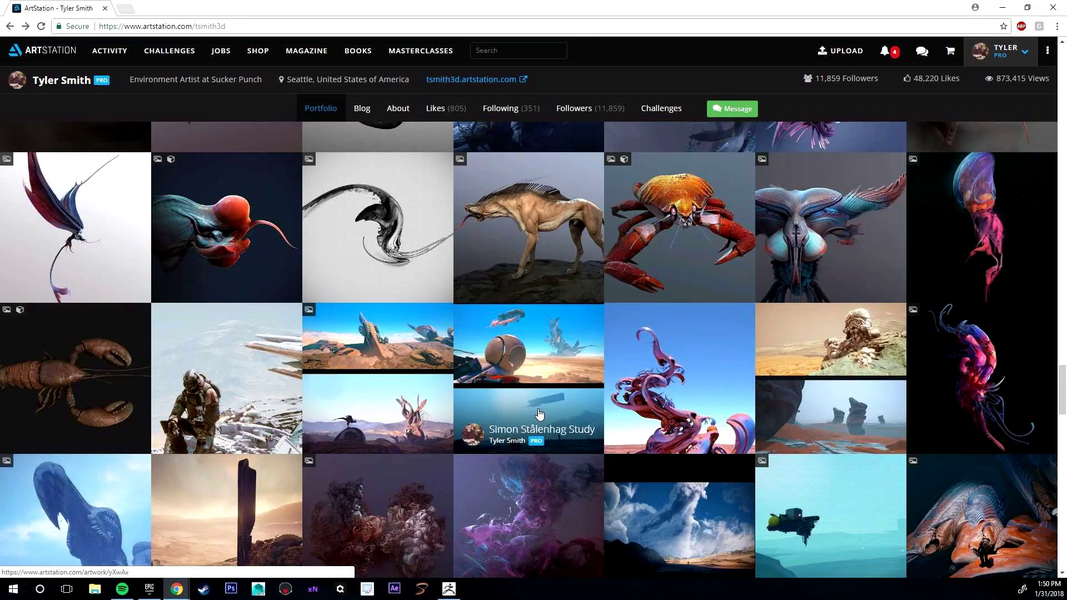
scroll(538, 414, "up", 2)
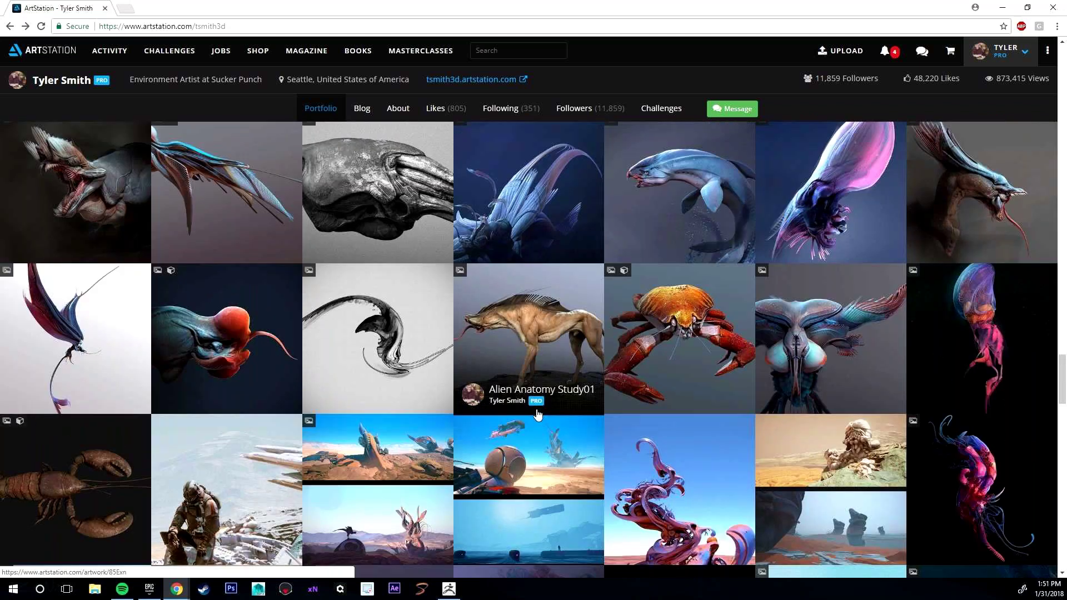
scroll(537, 413, "up", 2)
scroll(537, 414, "down", 2)
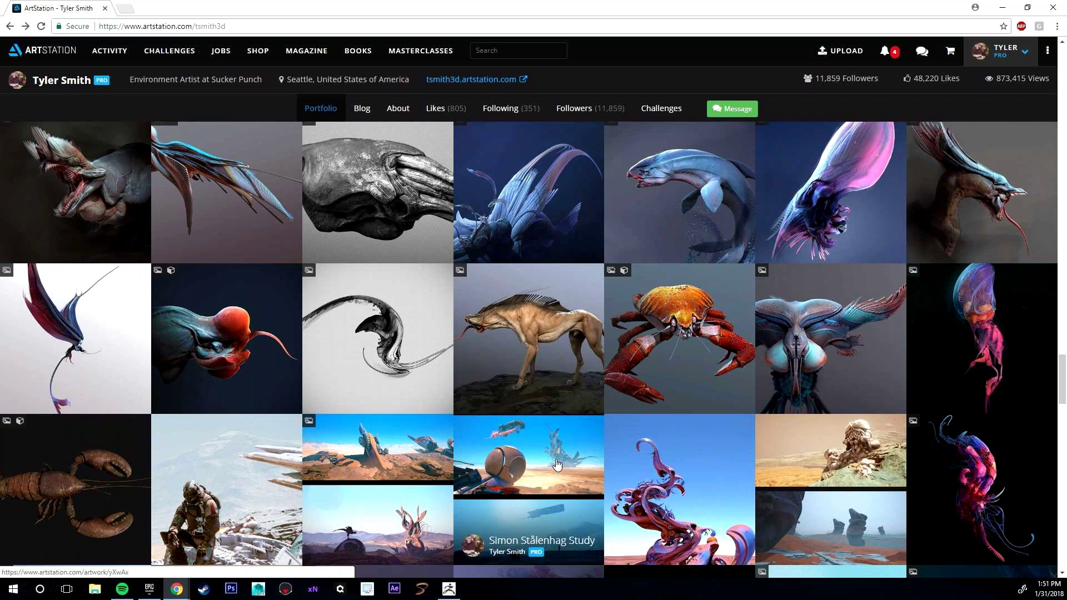
Step: Examine the creature, dragon and space suit thumbnails from the middle of the portfolio up to the coastal and underwater scenes
scroll(557, 465, "up", 4)
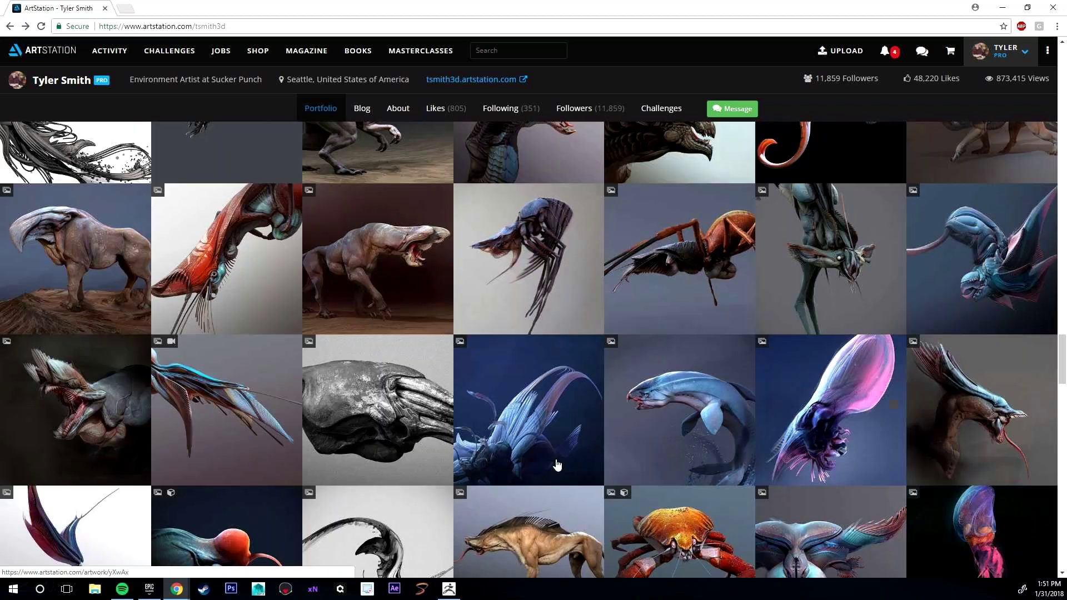
scroll(557, 465, "up", 6)
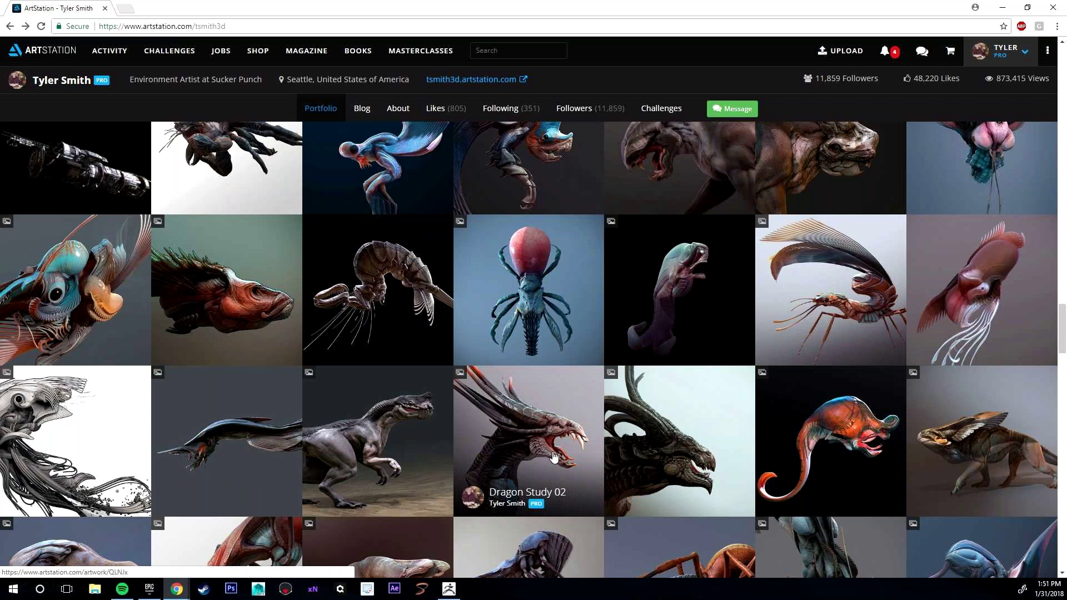
scroll(554, 455, "up", 6)
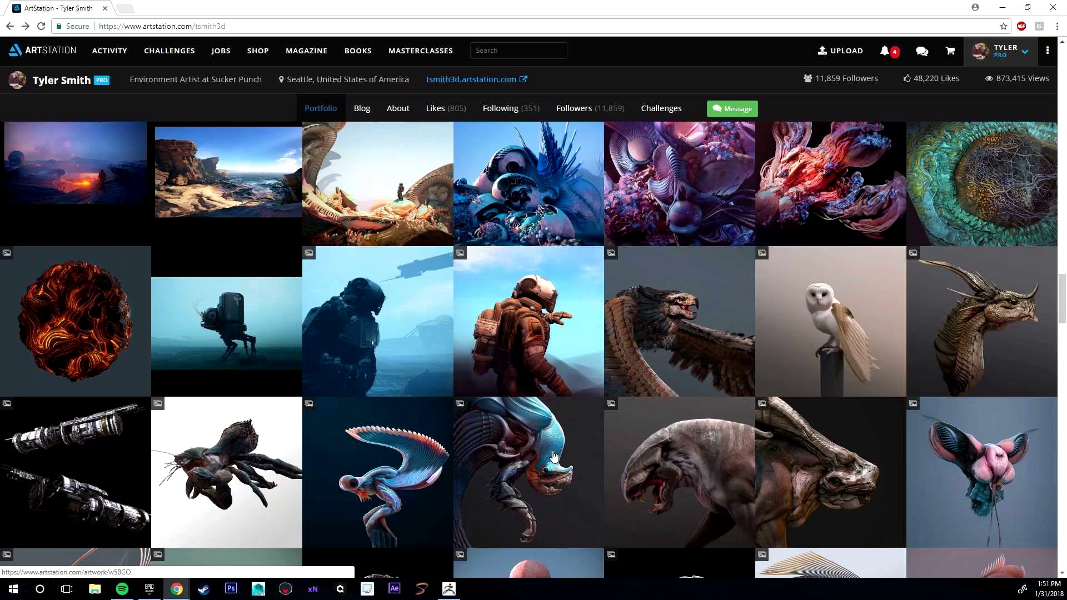
scroll(554, 457, "up", 1)
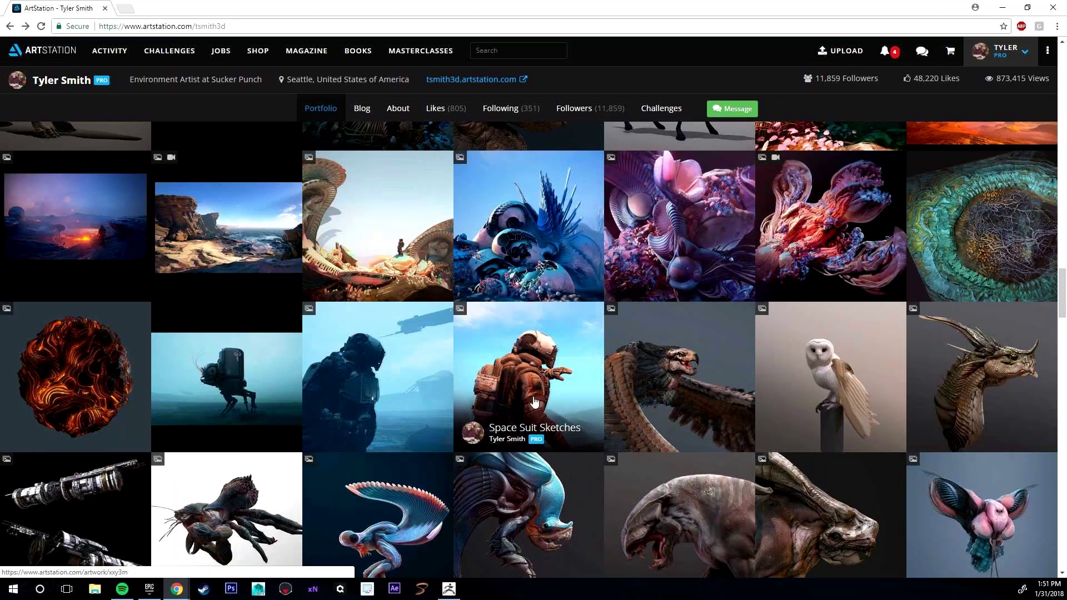
scroll(534, 401, "up", 5)
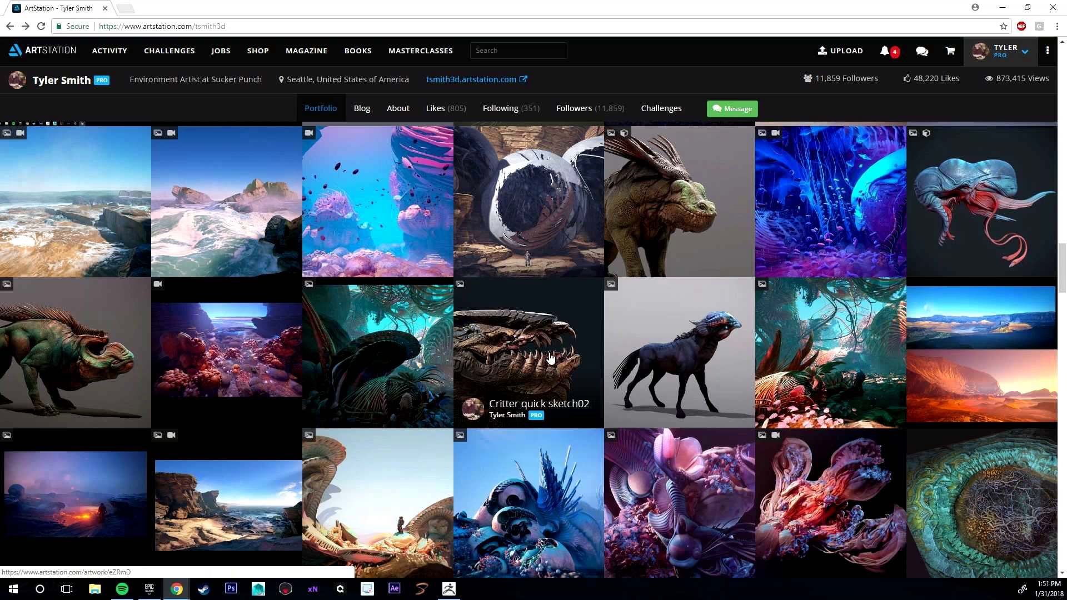
scroll(550, 358, "up", 3)
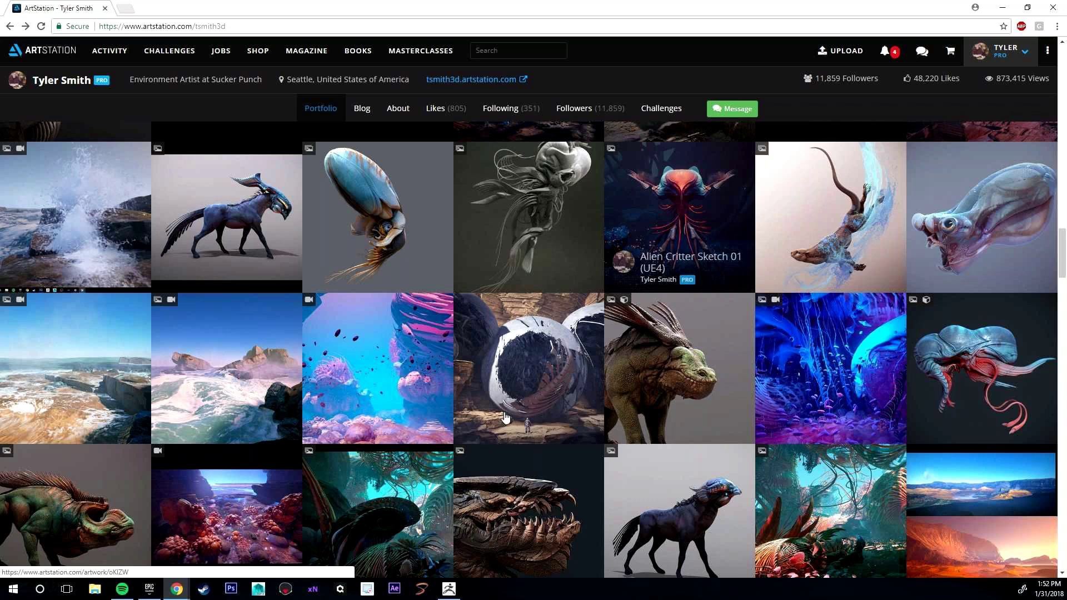
Step: Look through the newer environment and creature thumbnails back up to the beginning of the portfolio
scroll(505, 418, "up", 7)
scroll(504, 417, "up", 6)
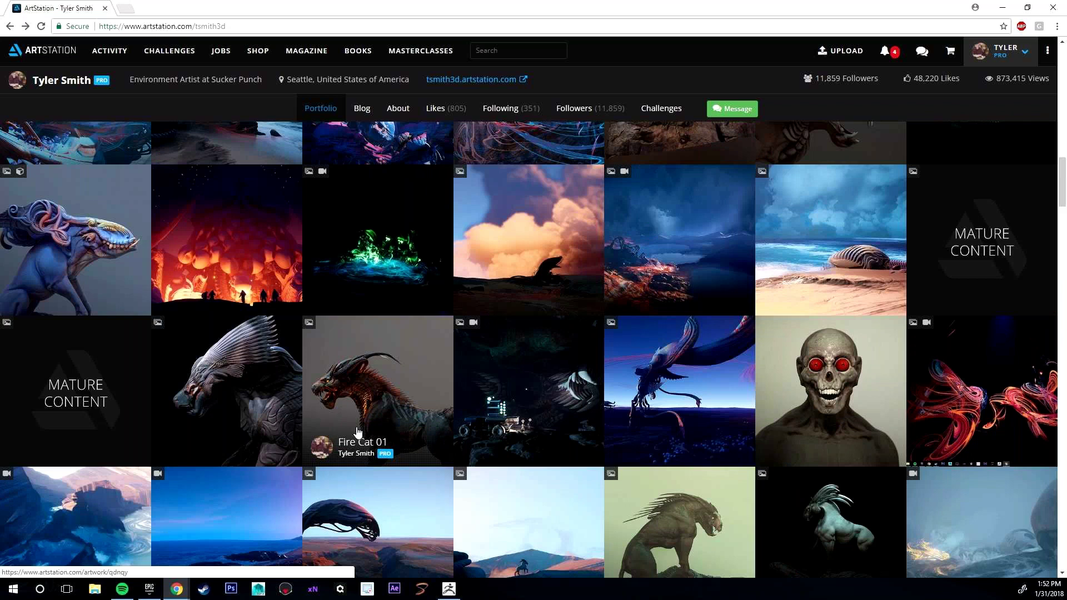
scroll(361, 417, "up", 5)
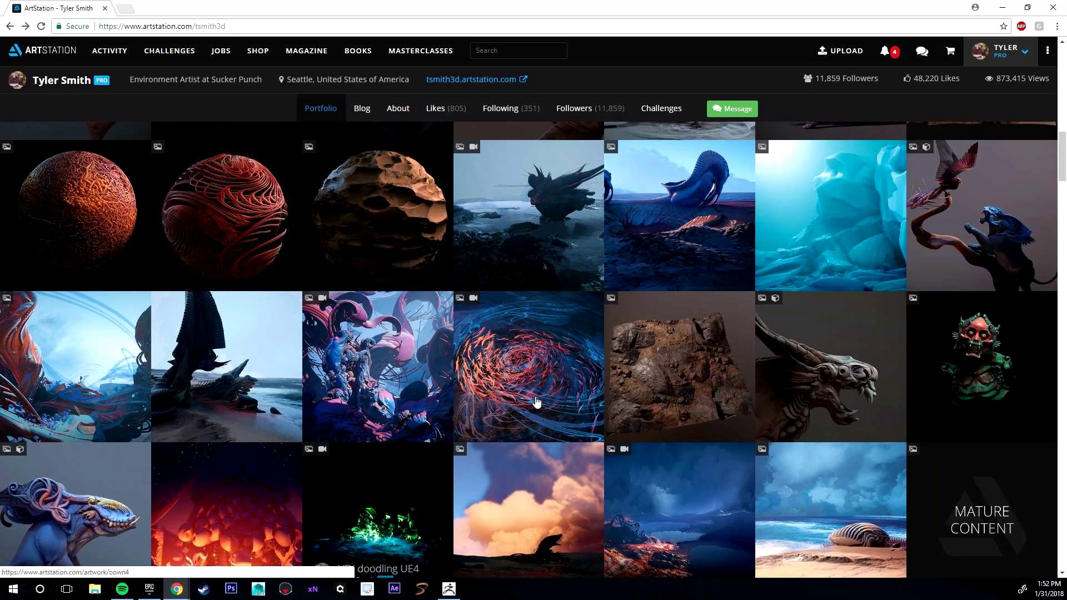
scroll(536, 402, "up", 9)
scroll(532, 401, "up", 5)
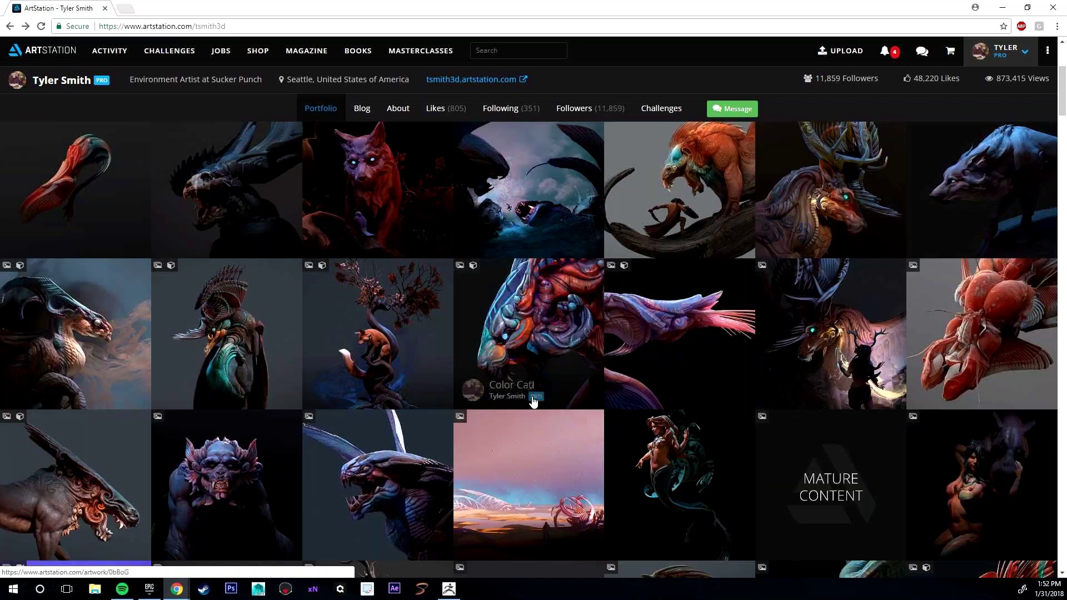
scroll(611, 417, "down", 2)
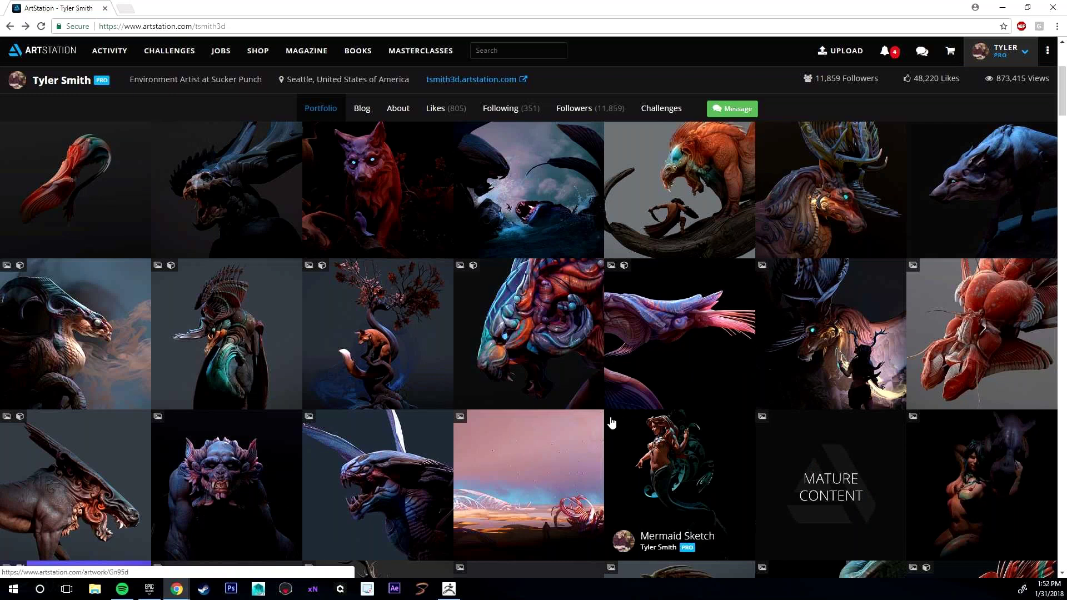
scroll(612, 423, "down", 1)
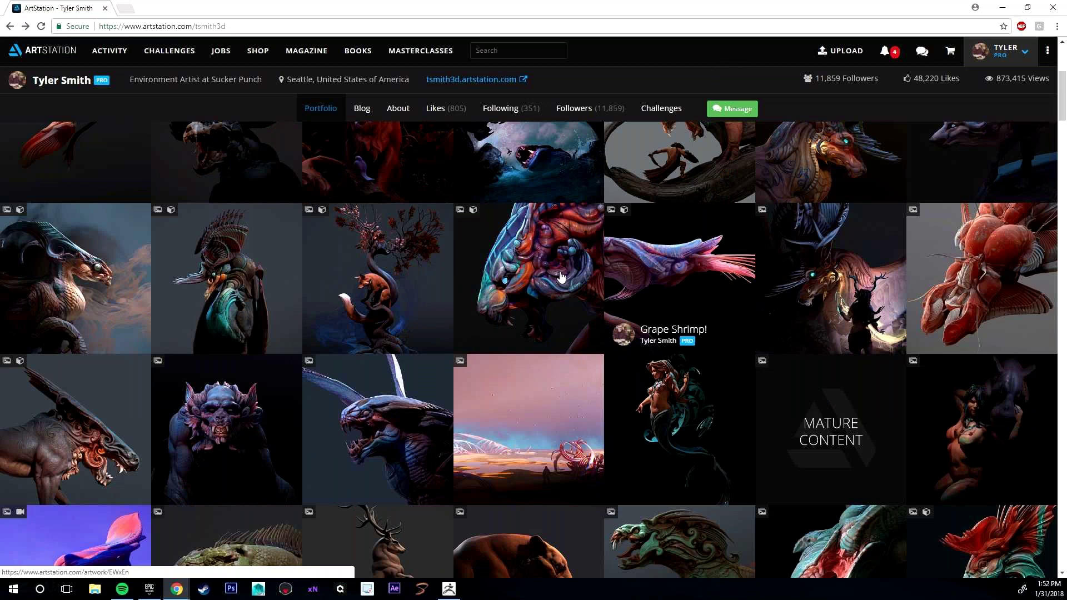
scroll(583, 326, "up", 5)
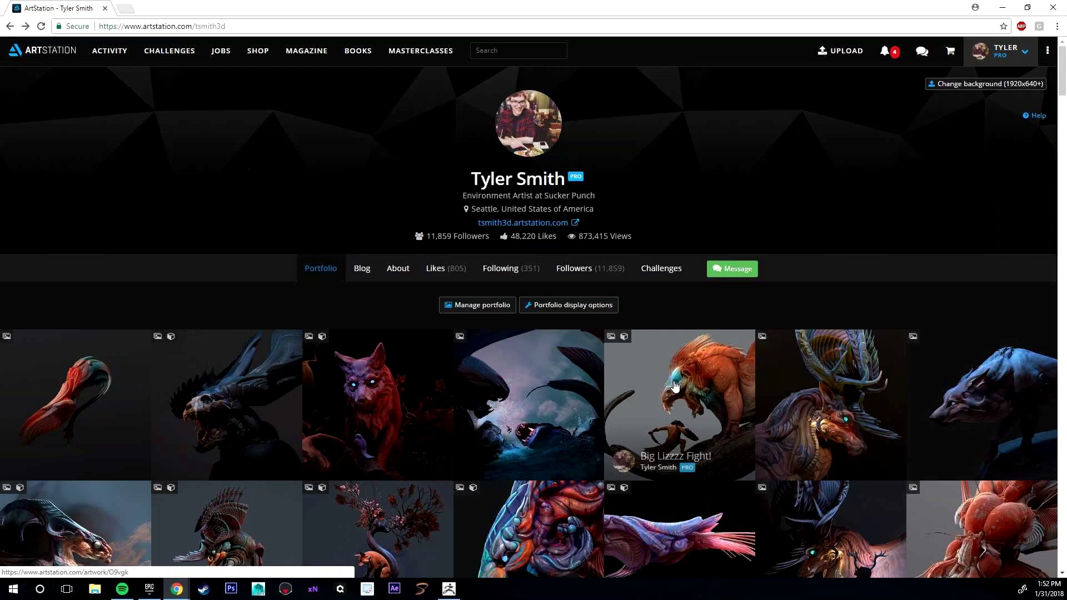
Step: Examine the newer portfolio pieces from Big Lizzzz Fight! down to the sculpted material spheres, UE4 Alien River and Alien Beach 02
scroll(675, 386, "down", 2)
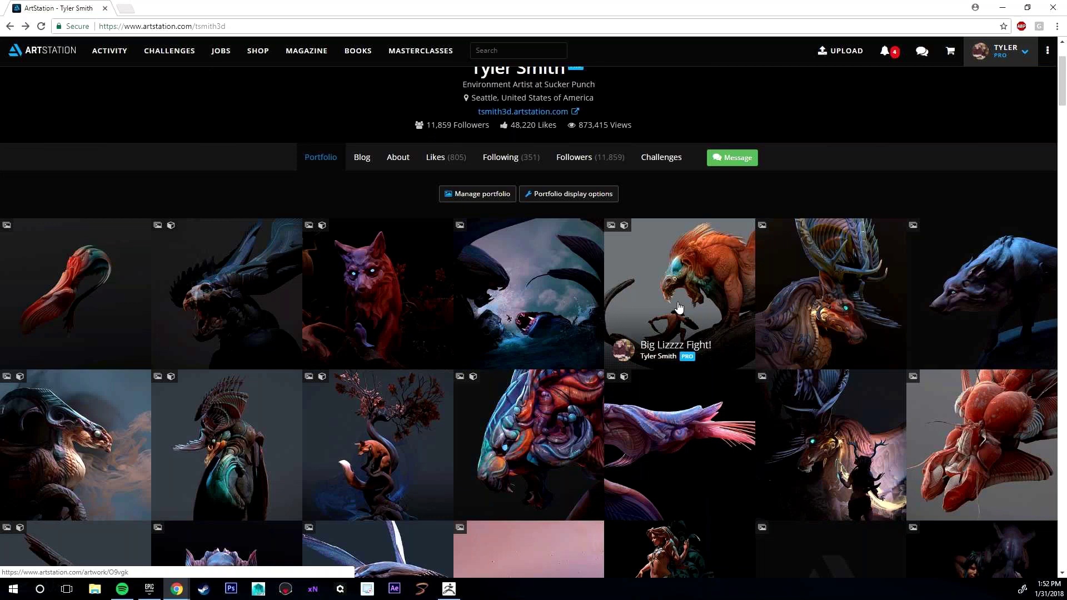
scroll(656, 331, "down", 3)
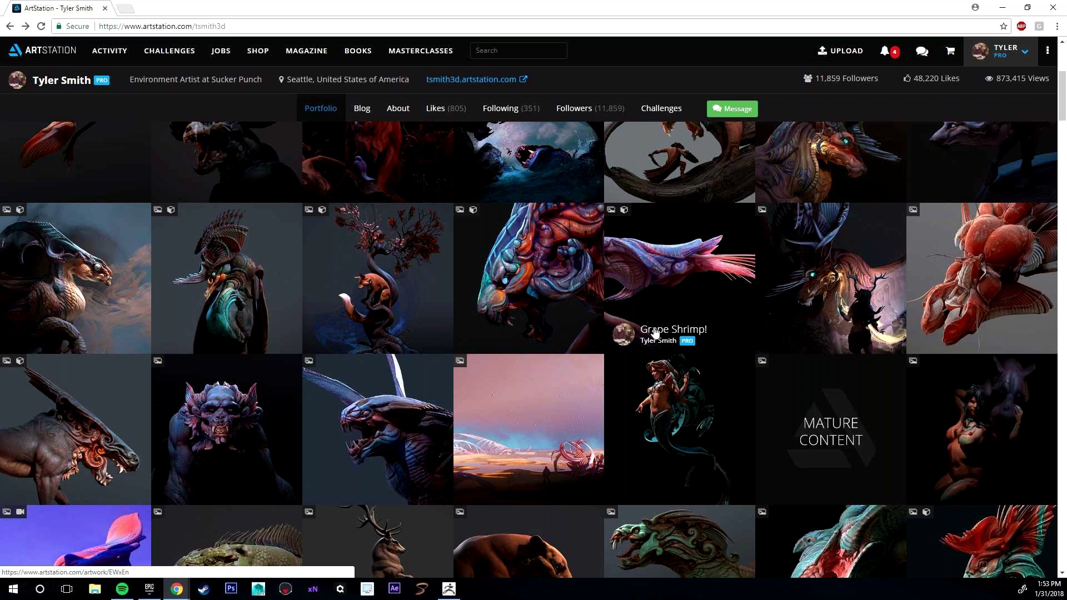
scroll(639, 356, "down", 1)
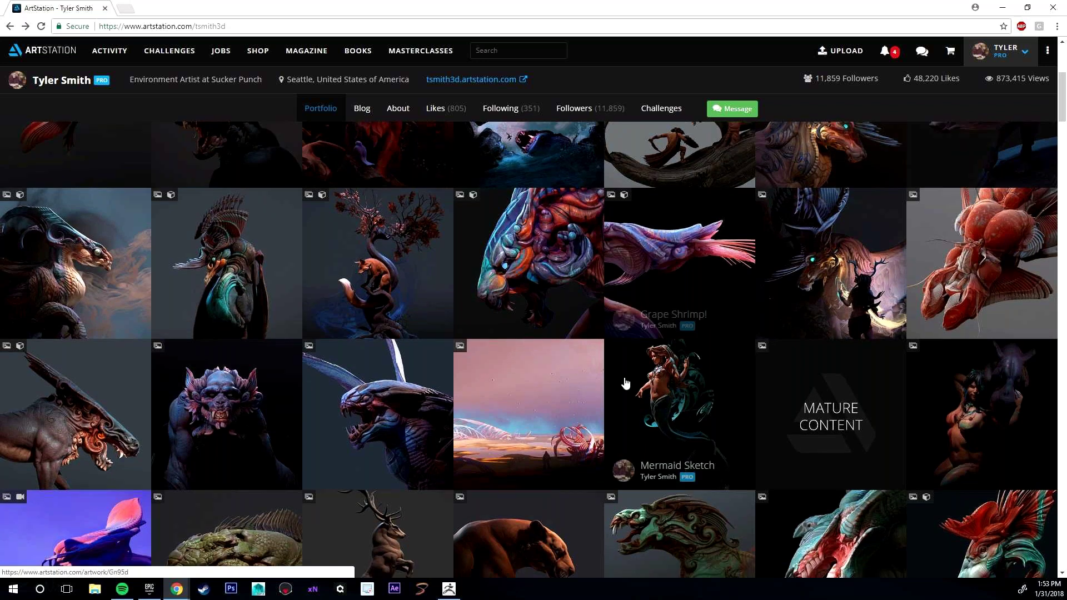
scroll(625, 383, "down", 7)
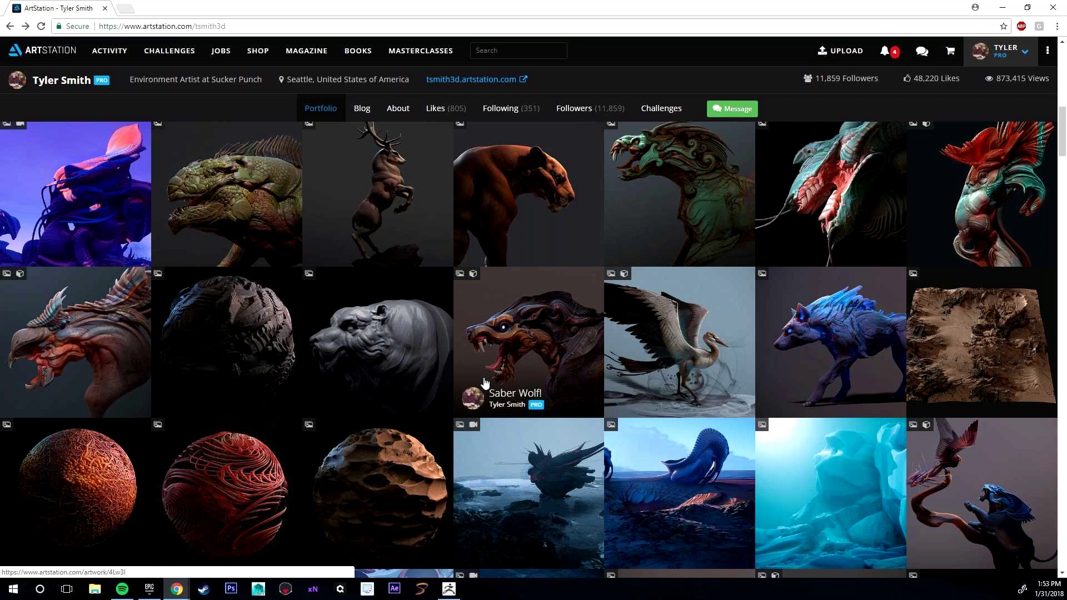
scroll(484, 382, "down", 2)
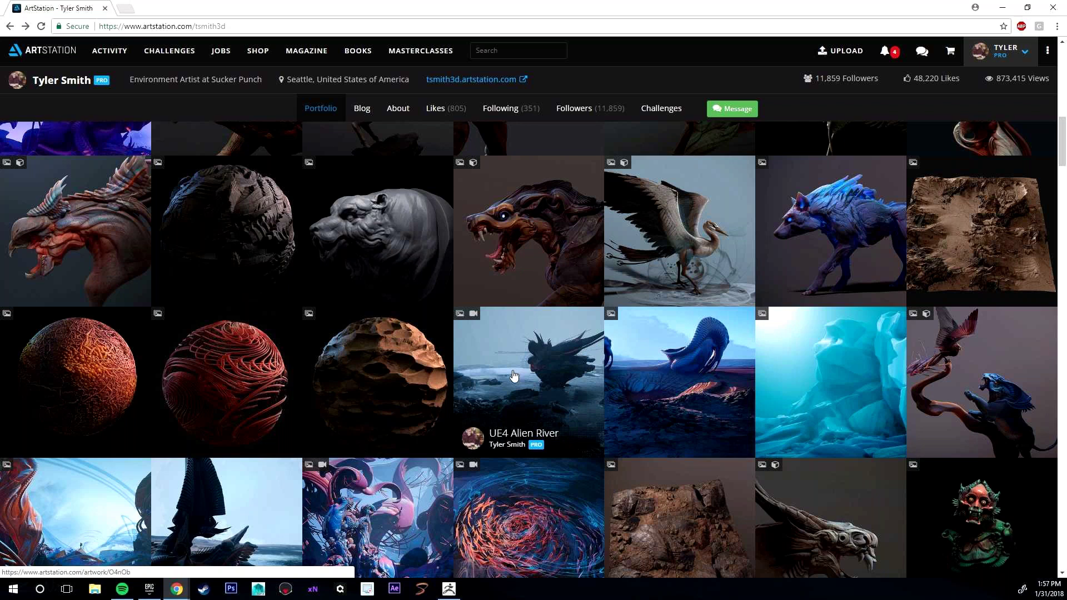
scroll(514, 377, "down", 2)
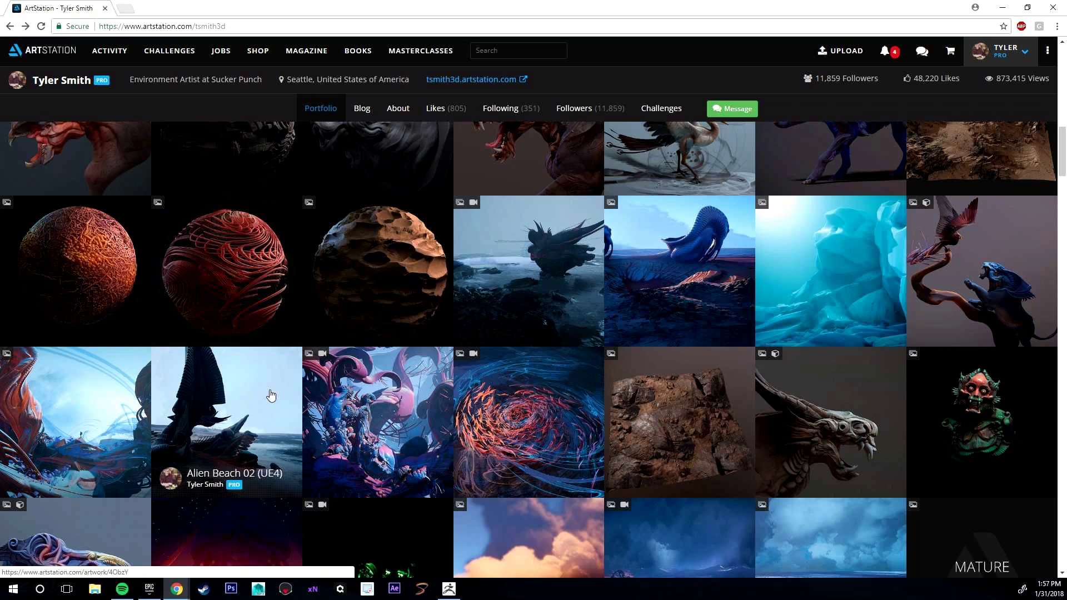
scroll(541, 322, "up", 2)
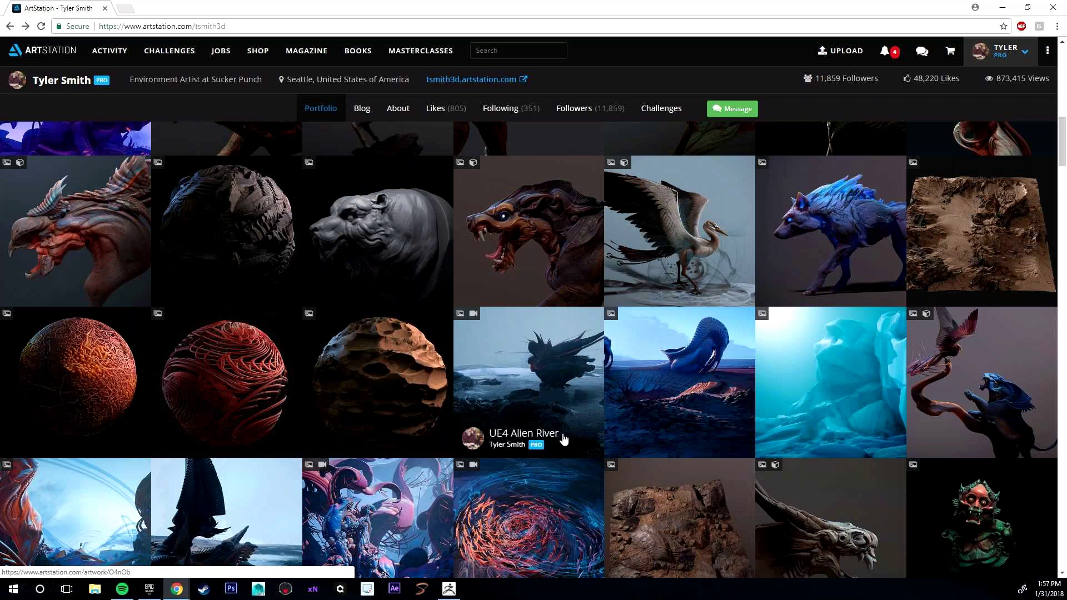
scroll(566, 444, "up", 4)
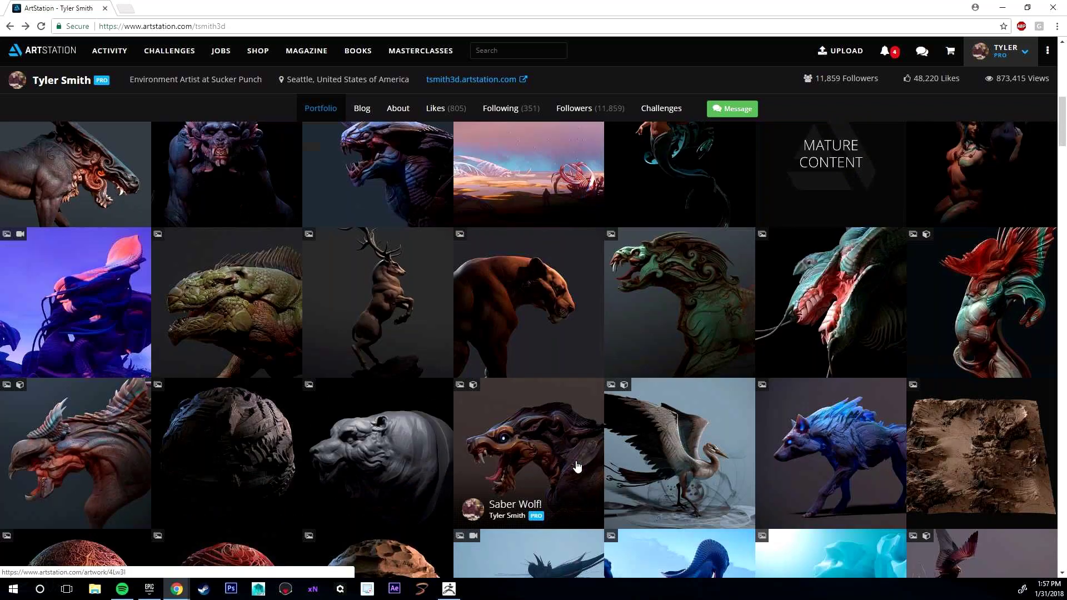
scroll(575, 467, "down", 3)
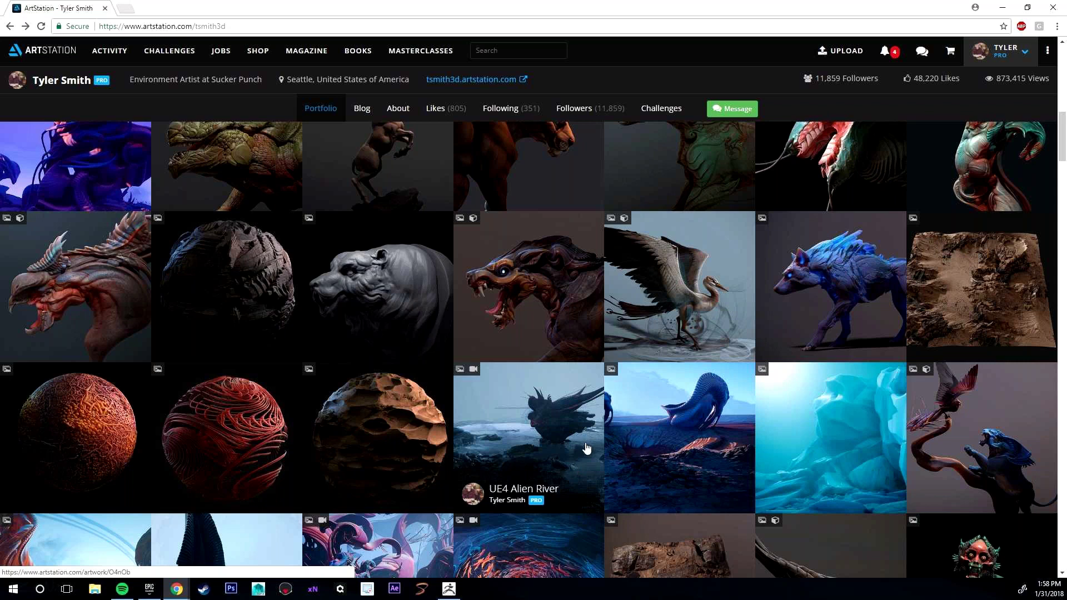
Step: Compare the Stag Study and Lion Study thumbnails with the older environment and creature pieces around Ghost Jelly 01
scroll(583, 444, "up", 5)
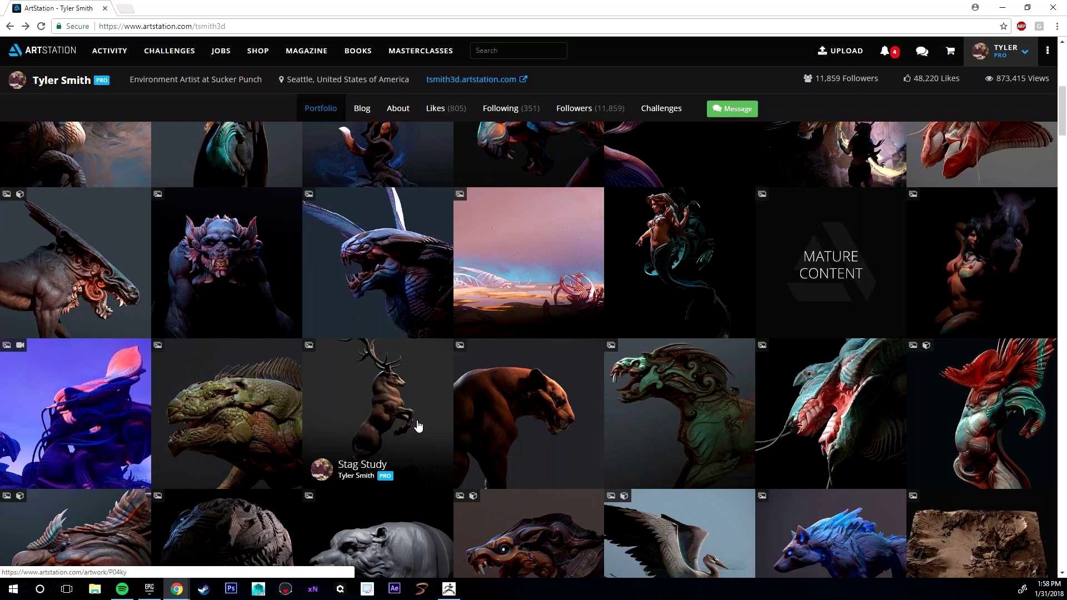
scroll(418, 426, "down", 1)
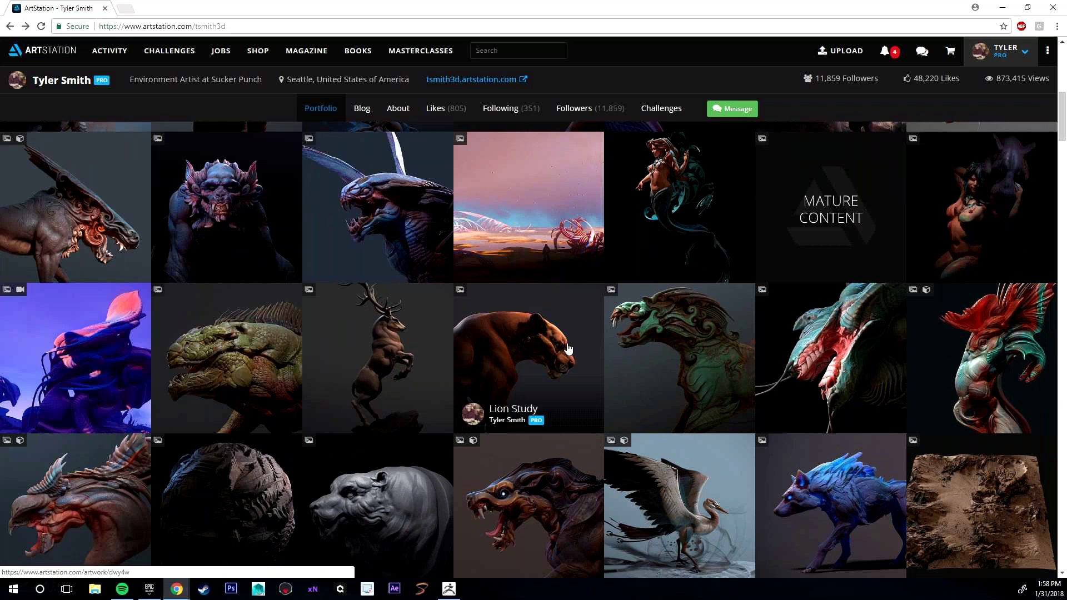
scroll(568, 348, "down", 5)
scroll(567, 332, "down", 15)
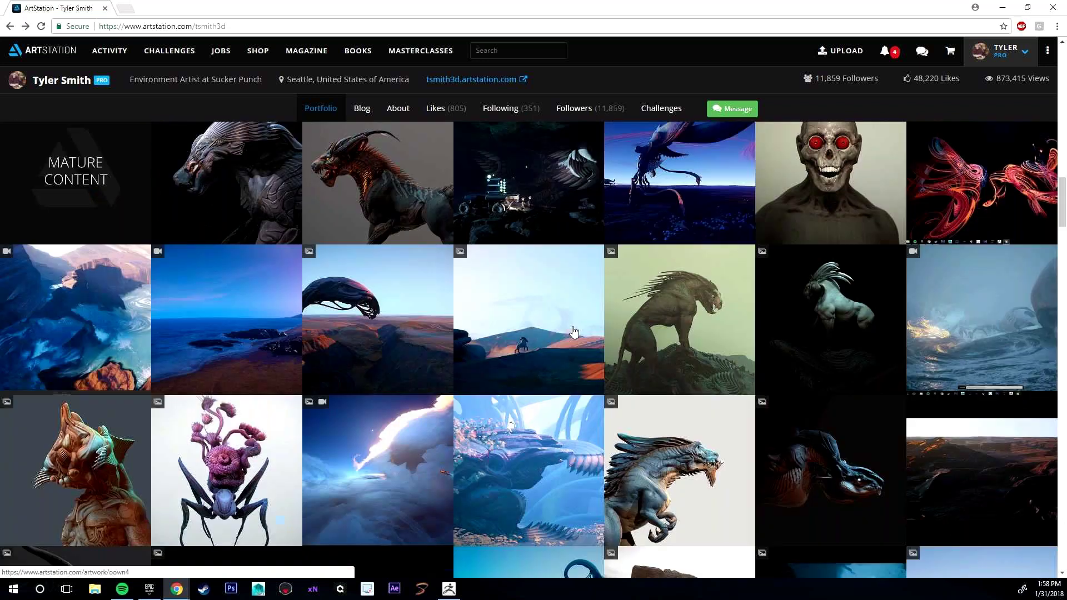
scroll(573, 332, "down", 2)
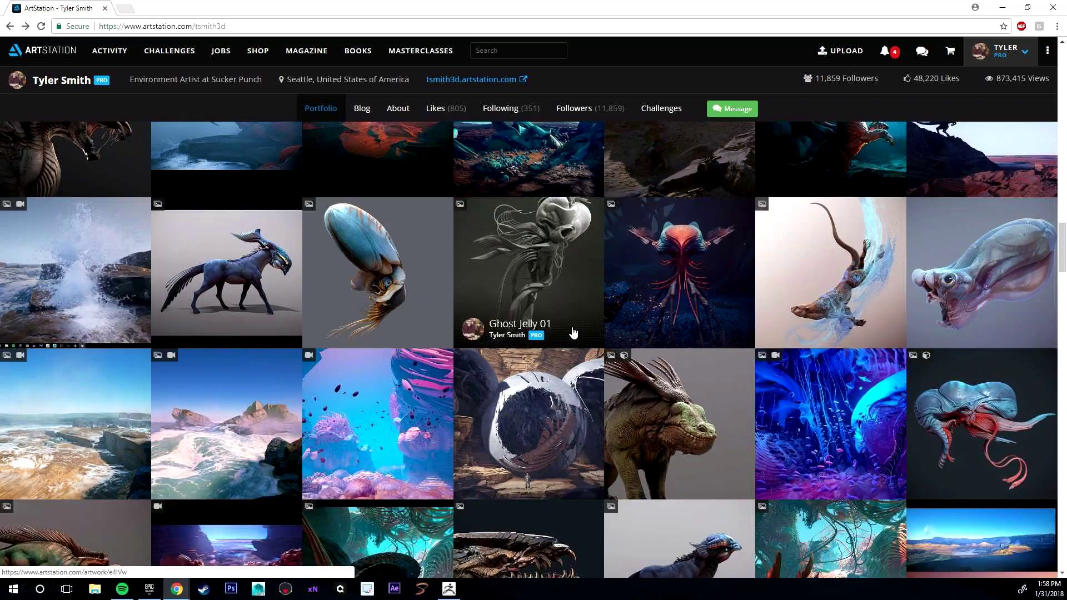
scroll(573, 332, "up", 15)
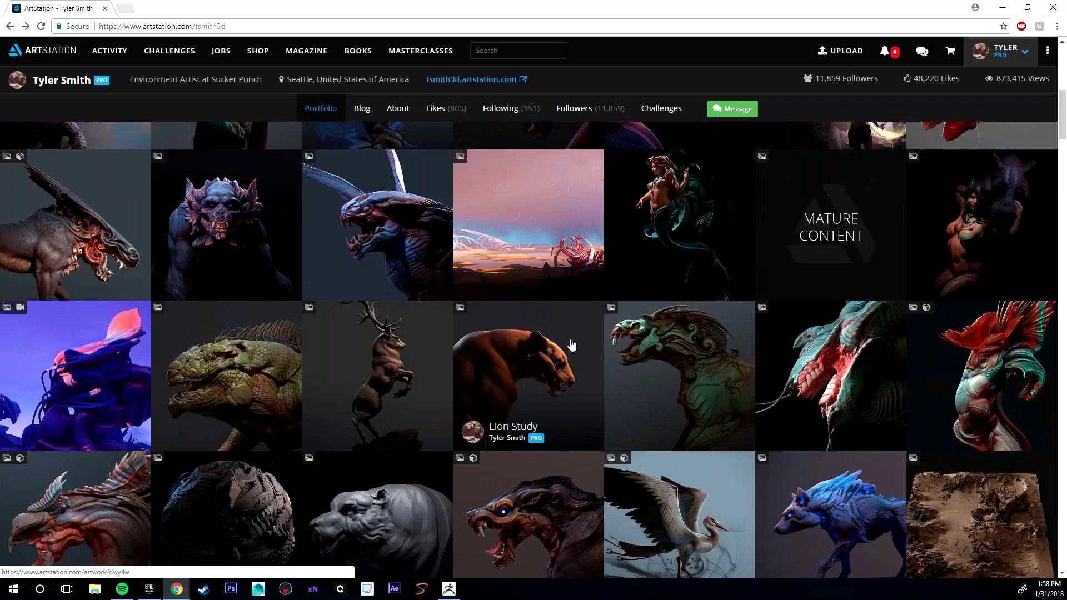
Step: Look over the newest creature thumbnails around Color Cat! once more and switch back to the stamped cube in ZBrush
scroll(570, 345, "up", 9)
scroll(571, 345, "down", 4)
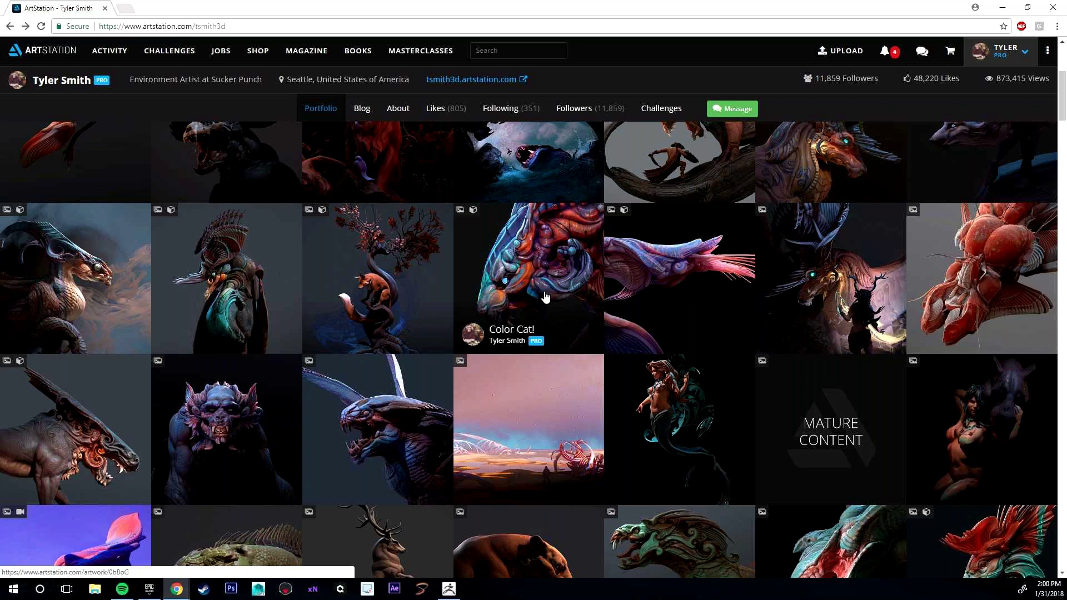
scroll(545, 297, "up", 3)
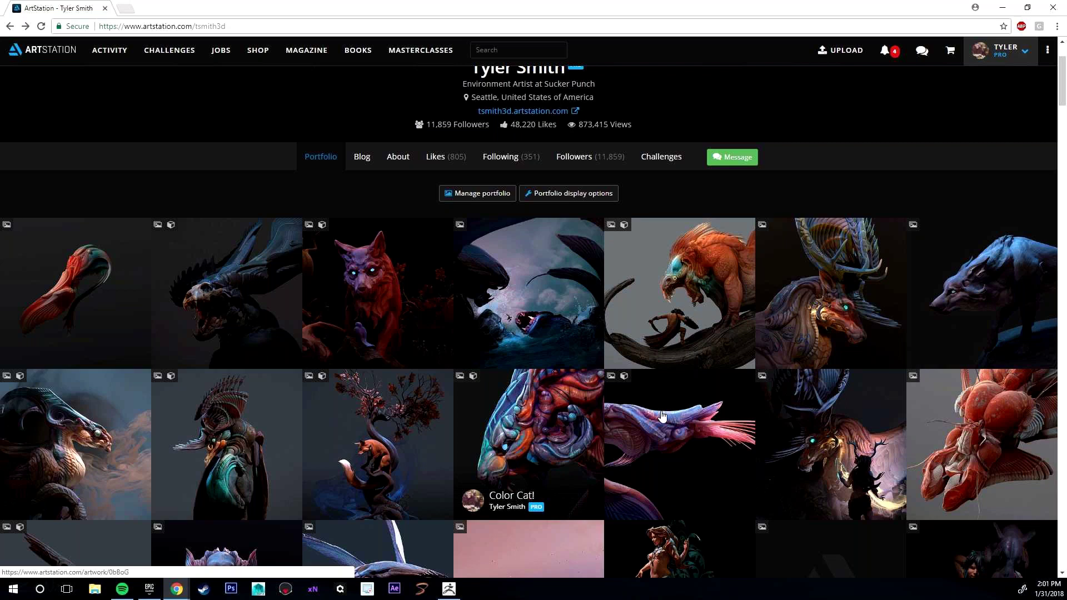
left_click(455, 594)
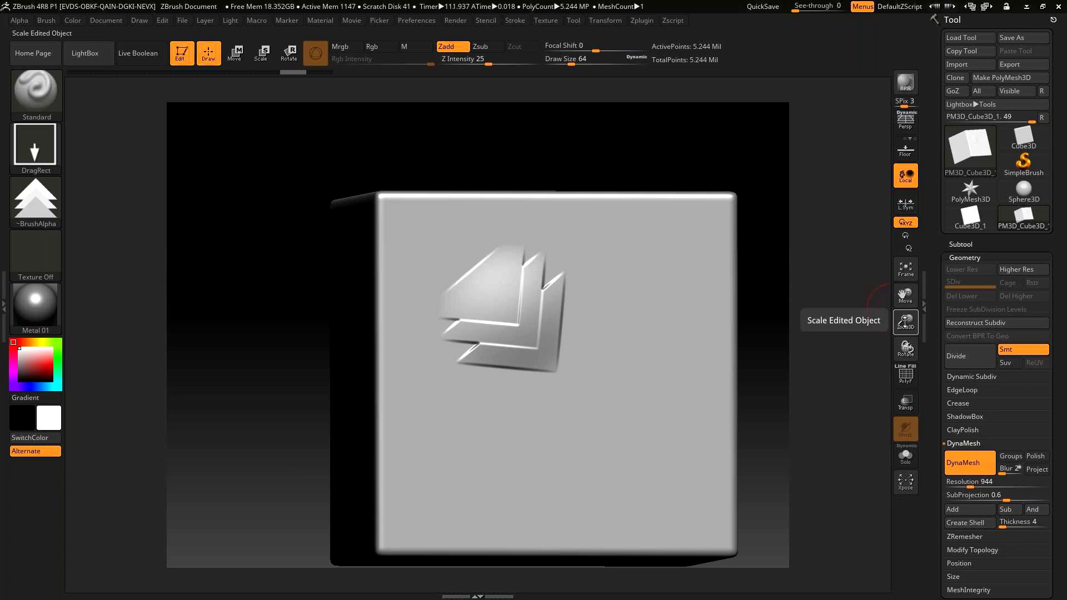
Step: Stamp a large circular dome beside the tree shape on the cube's front face using Alpha 14 at Z Intensity 51
left_click_drag(635, 150, 616, 167)
left_click(28, 204)
mouse_move(634, 371)
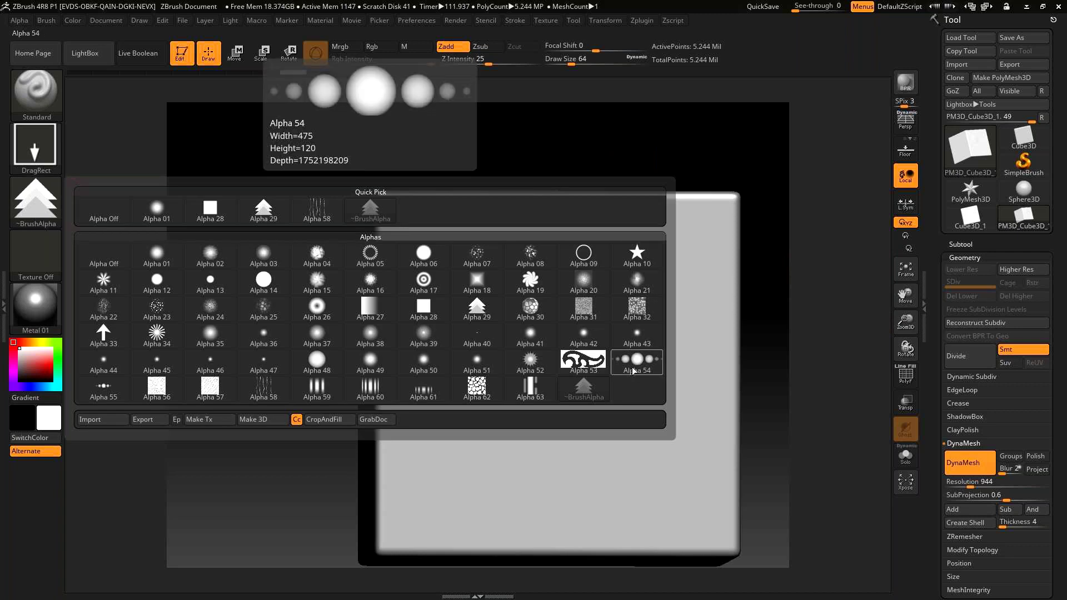
left_click(270, 288)
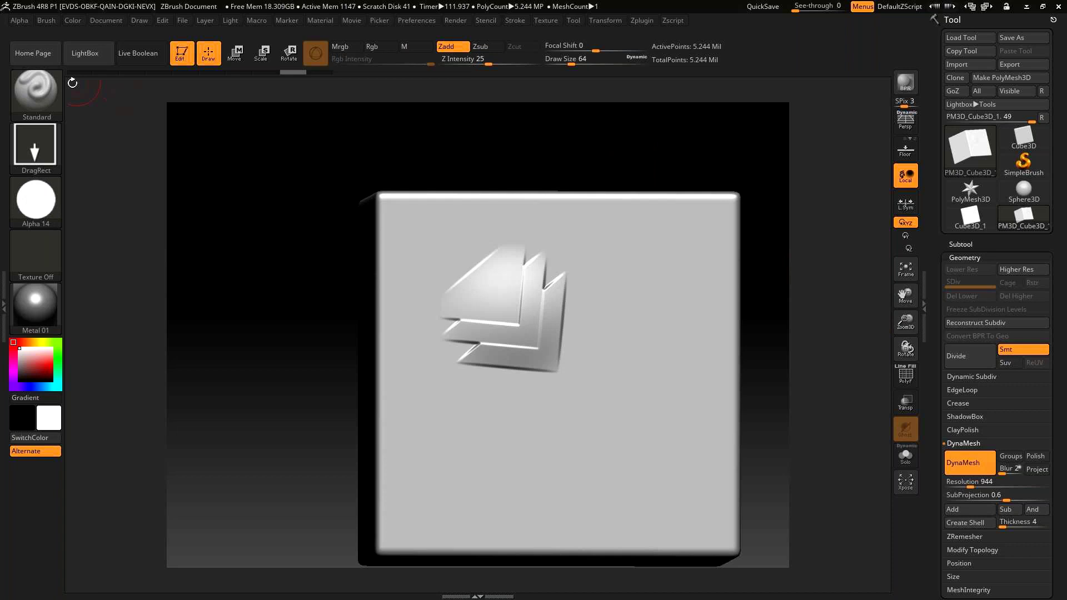
left_click_drag(501, 58, 509, 59)
left_click_drag(653, 329, 686, 403)
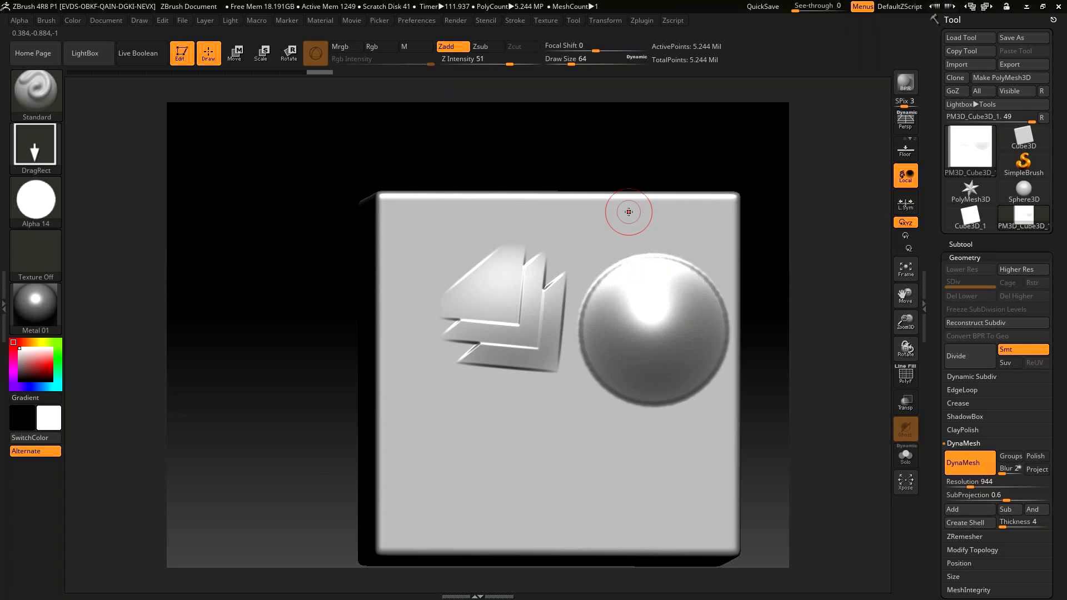
Step: Check the circular stamp from a slightly different angle and undo it on the cube's front face
left_click_drag(643, 150, 646, 150)
key("ctrl")
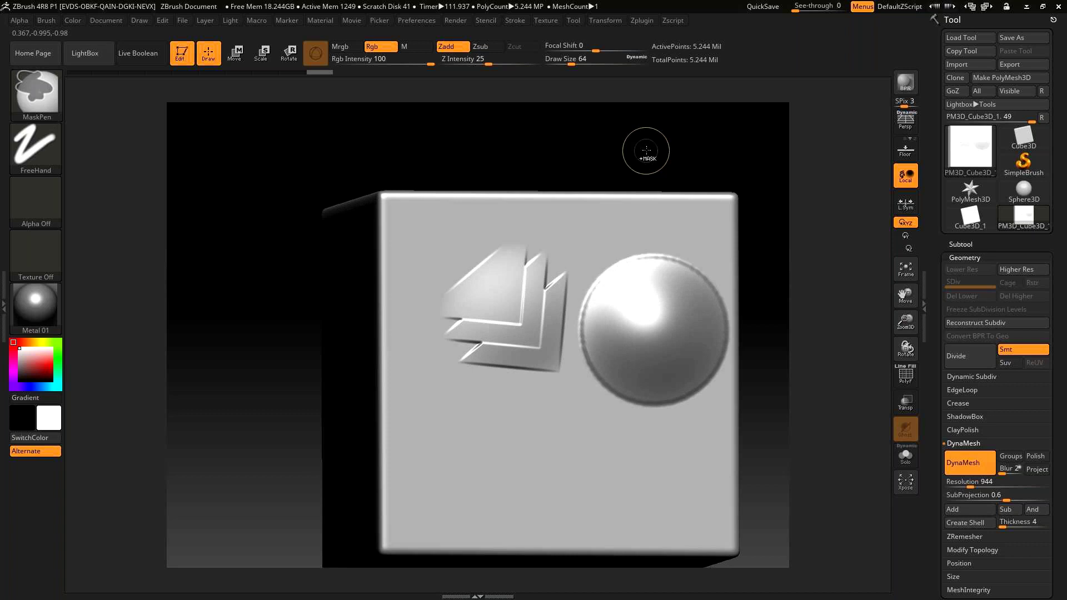
key("ctrl+z")
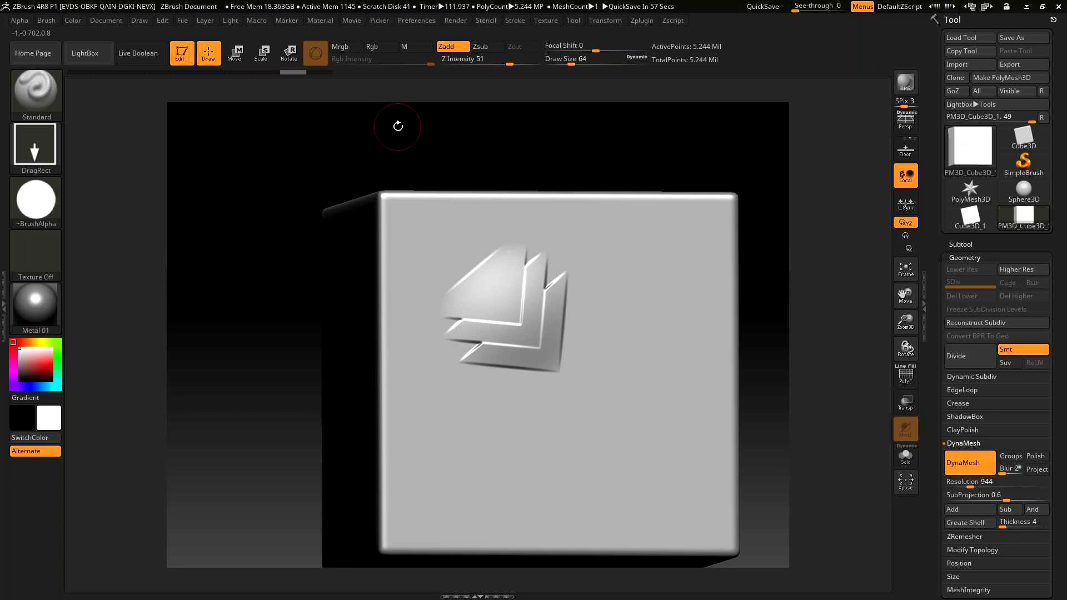
Step: Switch to the ArtStation portfolio in Chrome and open the Grape Shrimp! artwork
left_click(1026, 7)
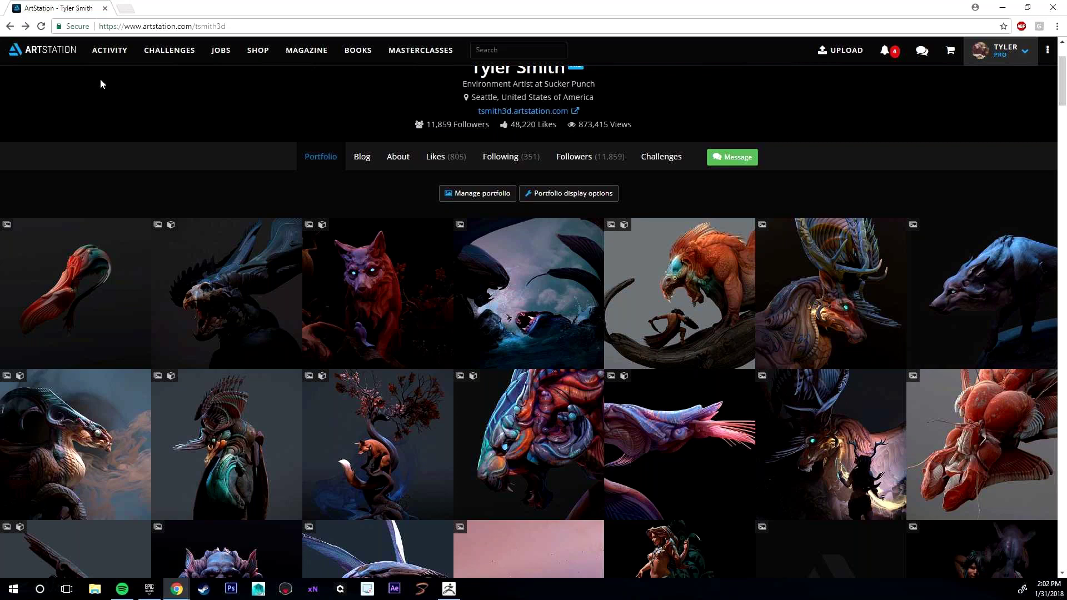
left_click(646, 440)
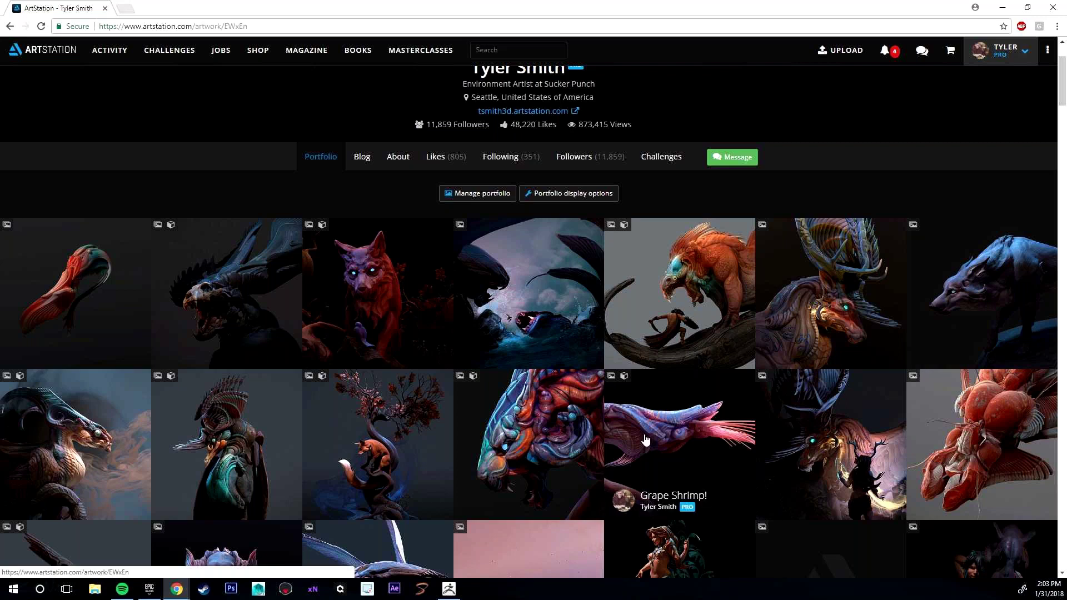